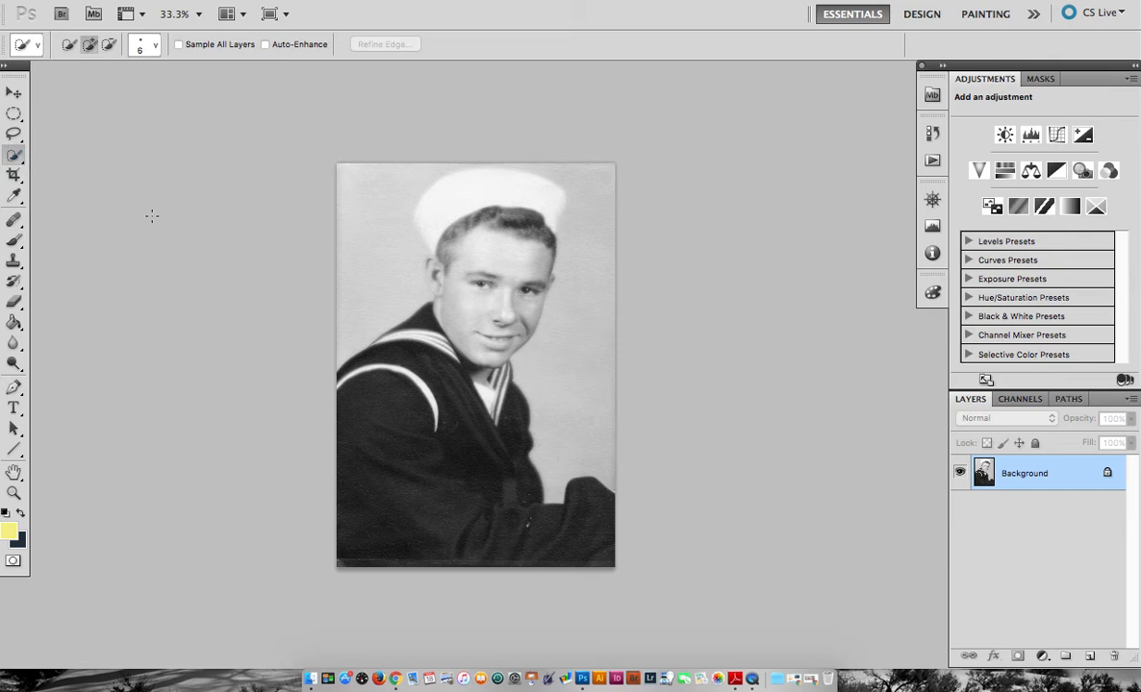
Select the sailor's dark uniform, including the sleeves and lower body, with the Quick Selection tool.
key(super+equal)
key(super+equal)
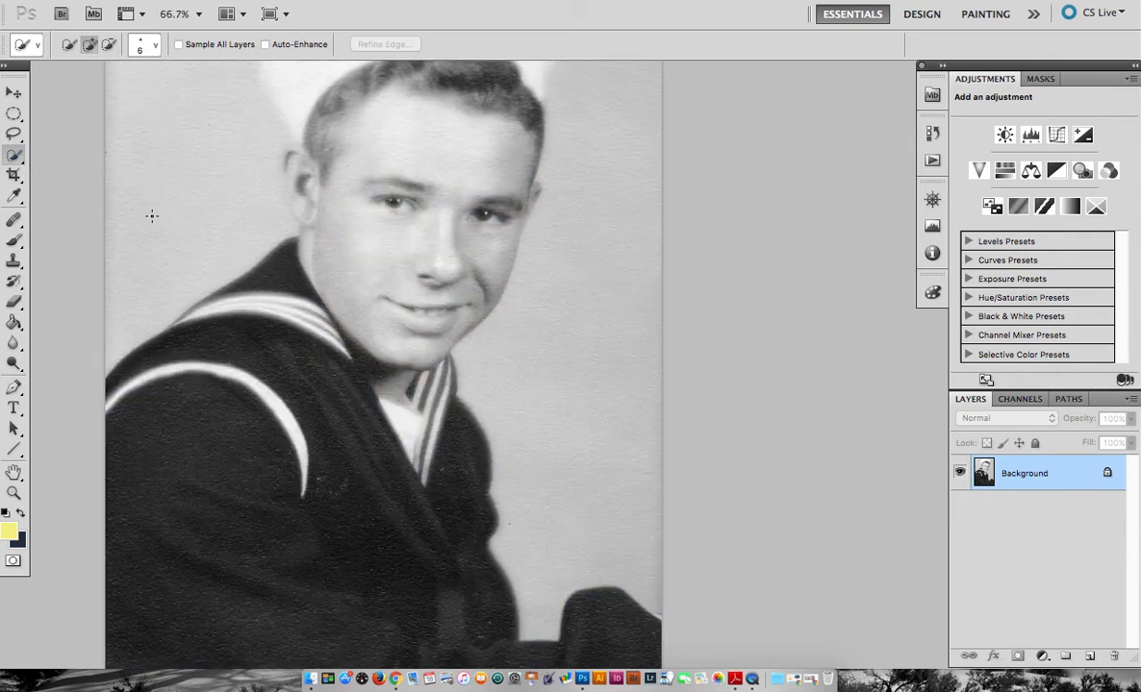
key(super+equal)
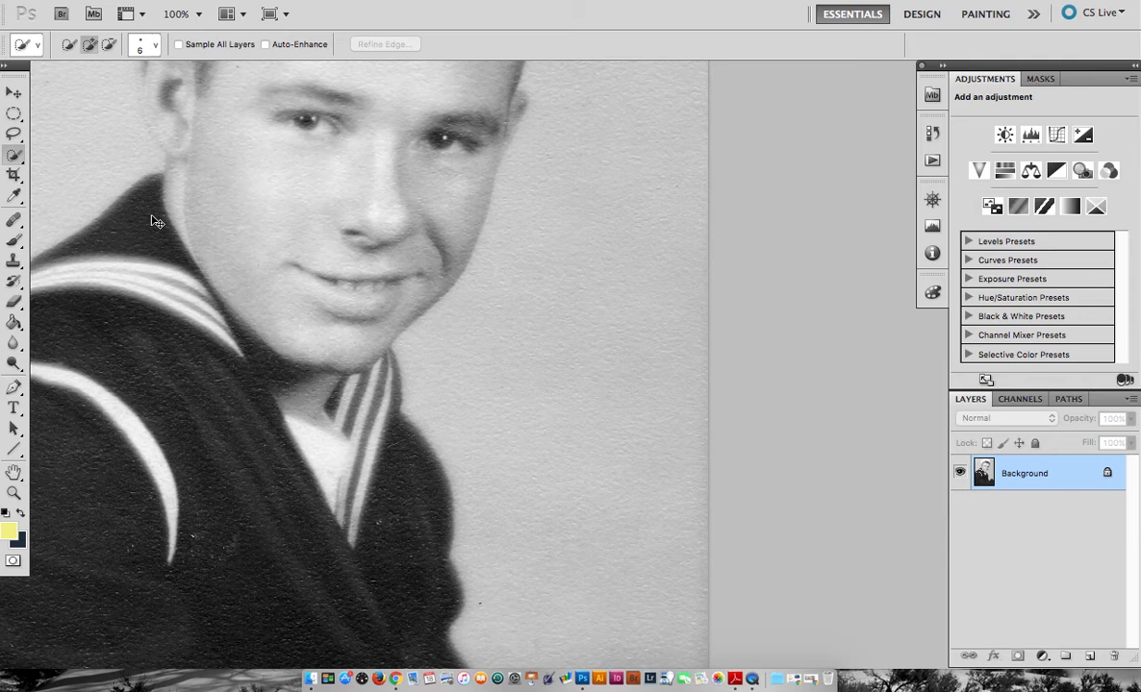
key(super+equal)
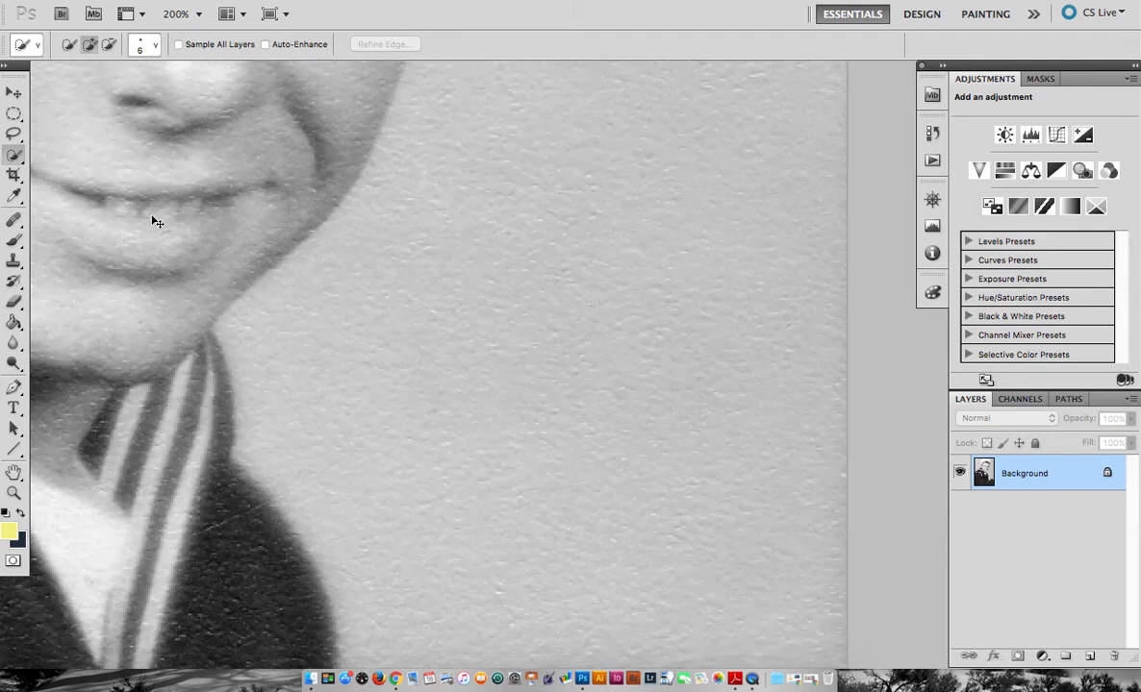
scroll(151, 218, up, 5)
scroll(152, 218, left, 5)
scroll(152, 217, down, 10)
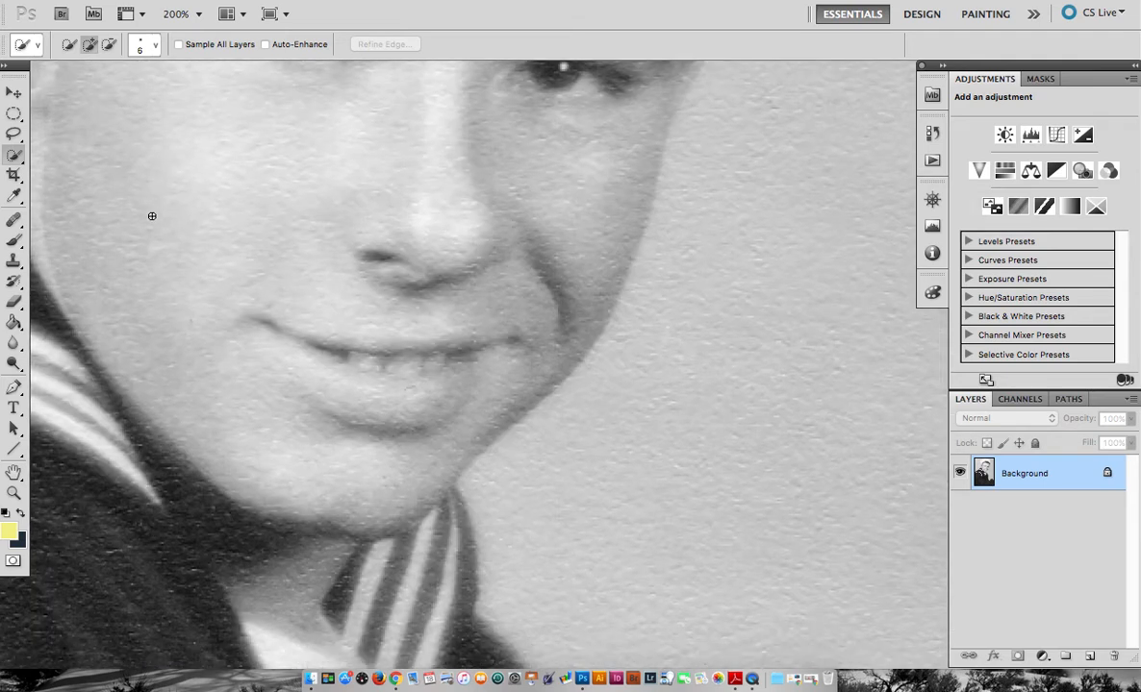
key(super+minus)
scroll(152, 217, left, 5)
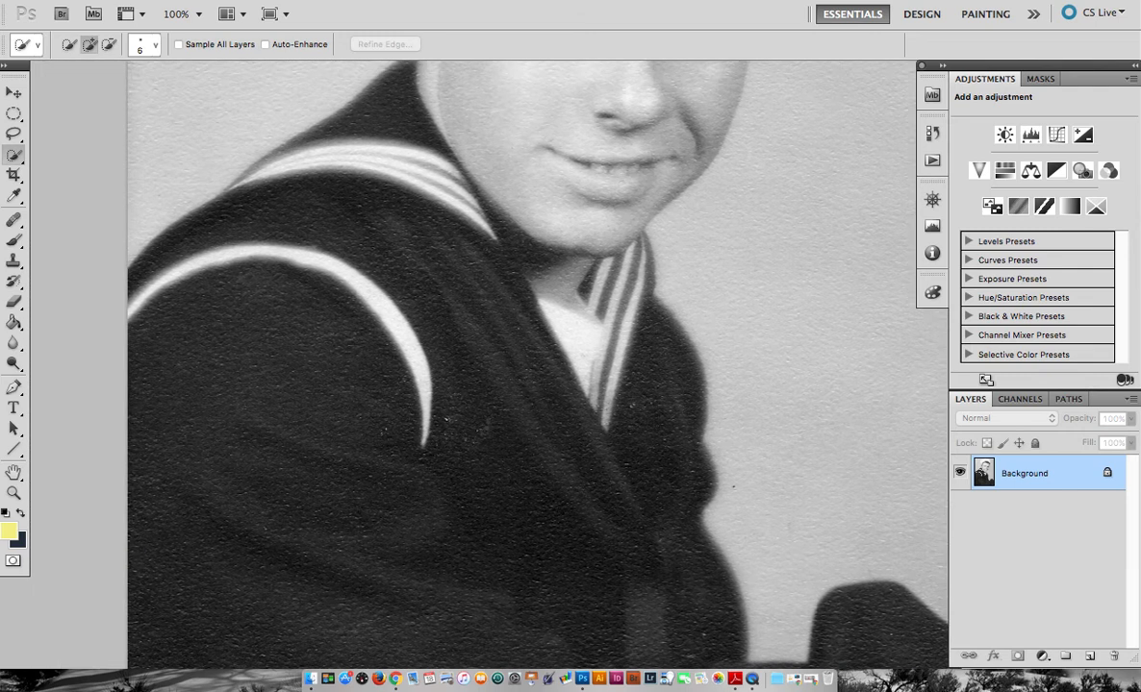
scroll(152, 217, up, 3)
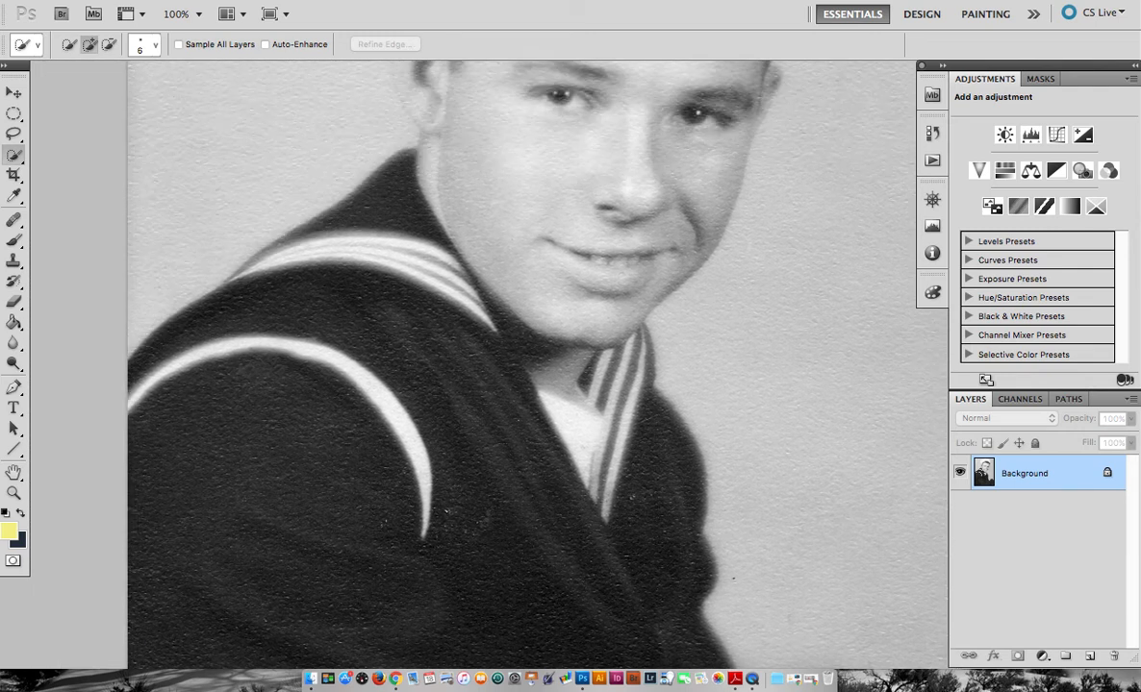
mouse_move(316, 312)
mouse_down()
mouse_move(465, 359)
mouse_move(546, 407)
mouse_move(527, 470)
mouse_move(563, 473)
mouse_up()
scroll(563, 473, down, 8)
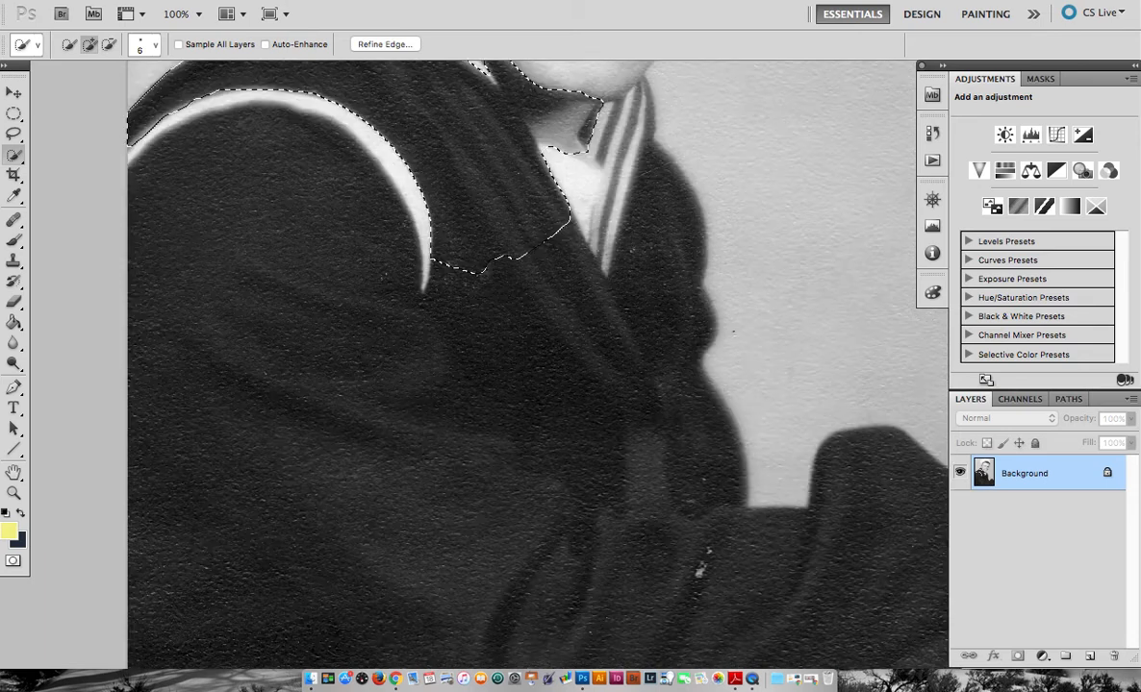
drag(476, 285, 535, 462)
Subtract the chin shadow, neck and white undershirt from the uniform selection.
scroll(534, 462, down, 5)
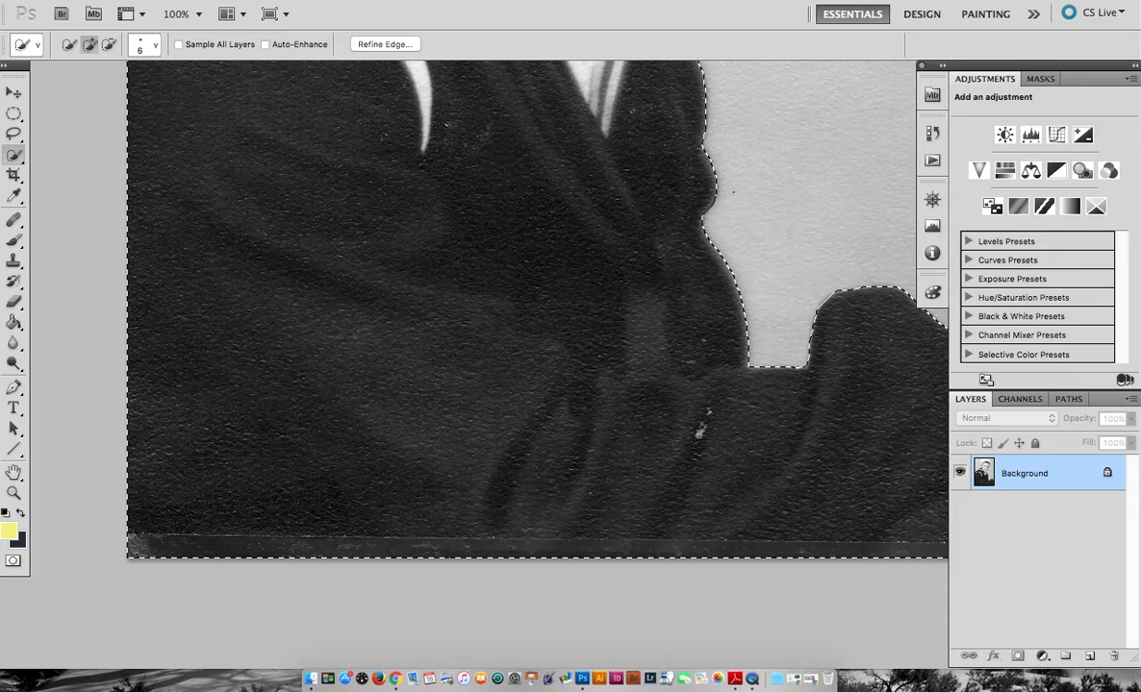
scroll(534, 461, right, 6)
scroll(534, 461, left, 10)
scroll(534, 461, up, 11)
scroll(534, 462, down, 10)
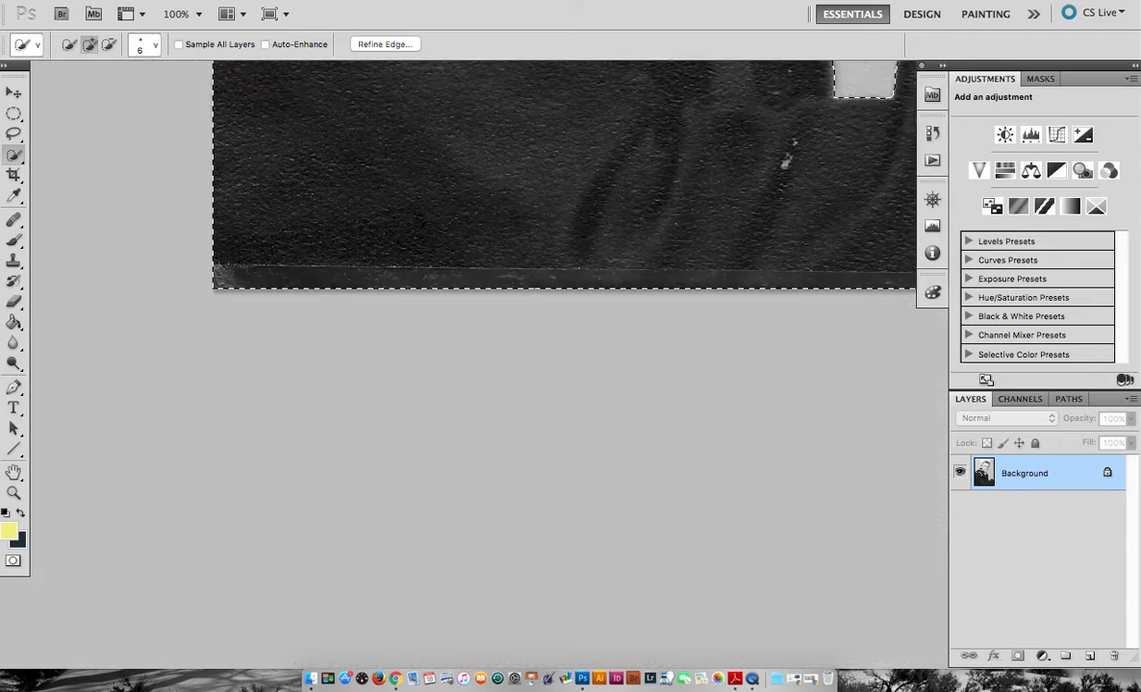
scroll(535, 462, up, 7)
scroll(535, 462, up, 5)
scroll(535, 461, right, 4)
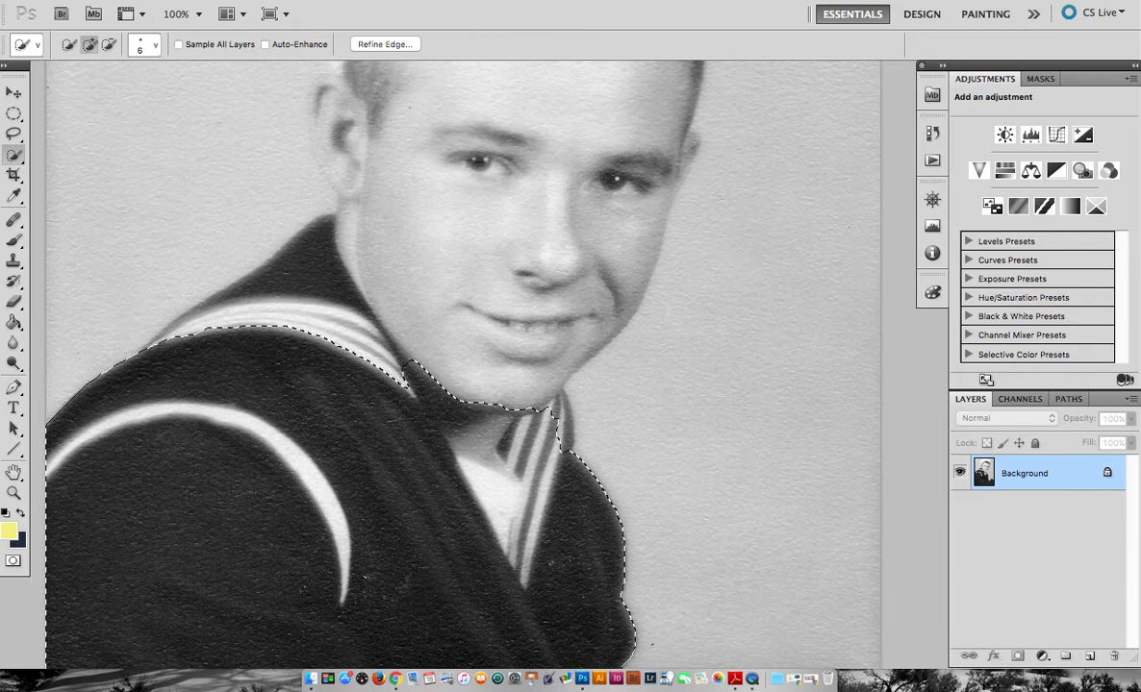
key(alt)
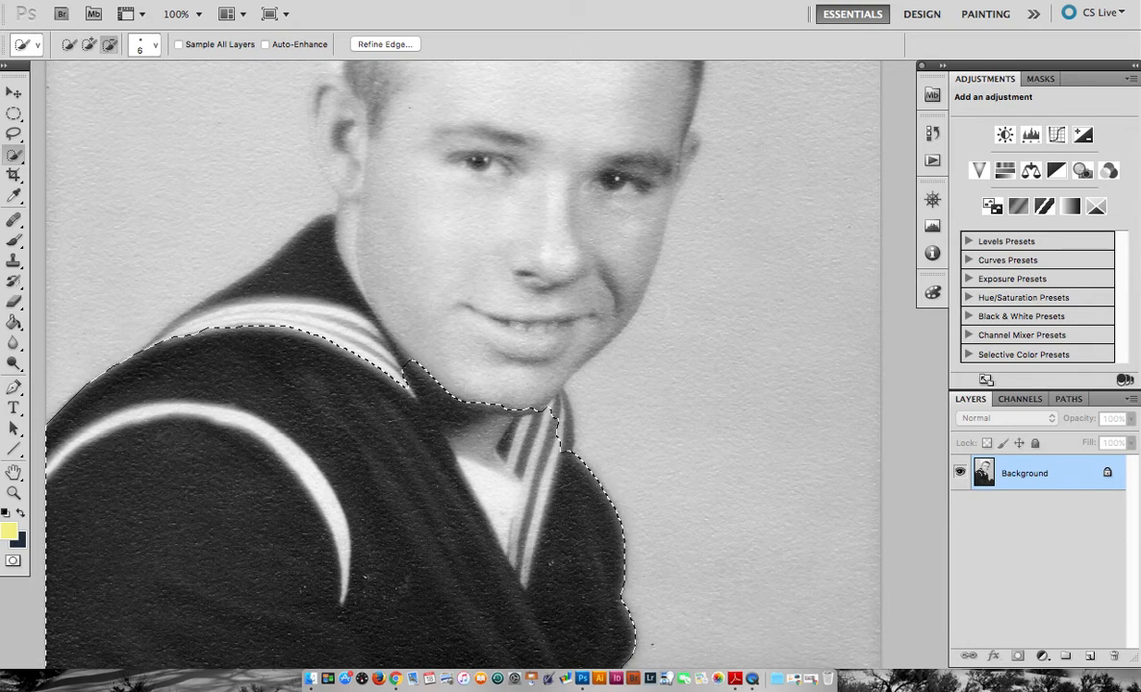
drag(413, 367, 473, 413)
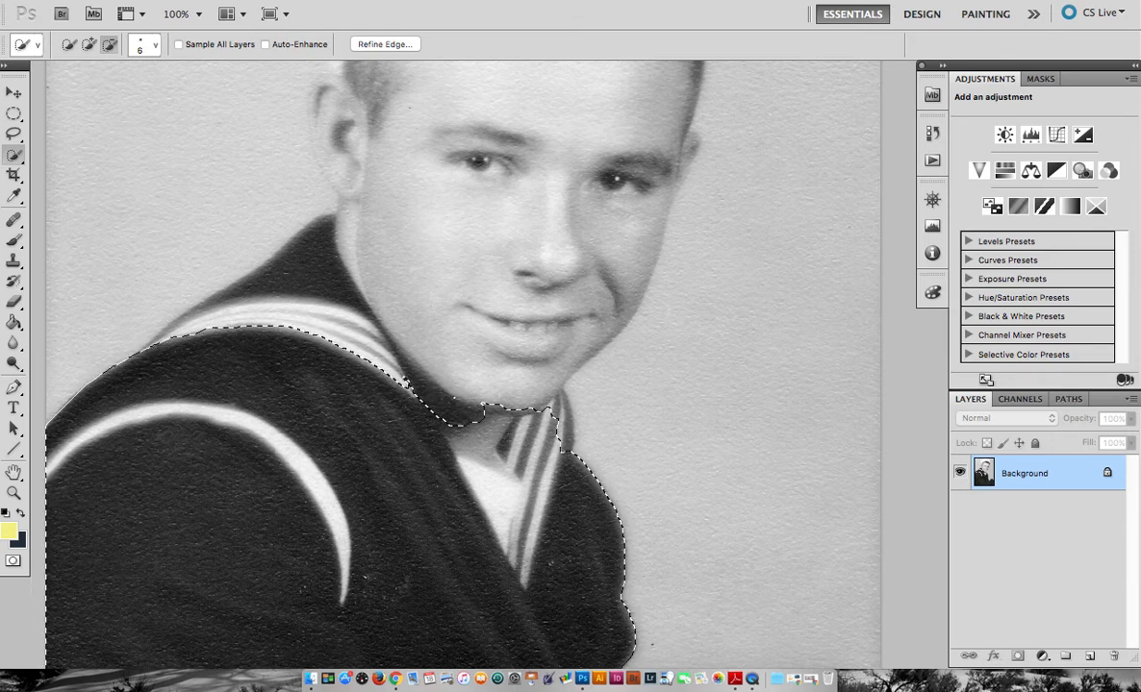
click(484, 406)
click(481, 435)
drag(528, 430, 504, 502)
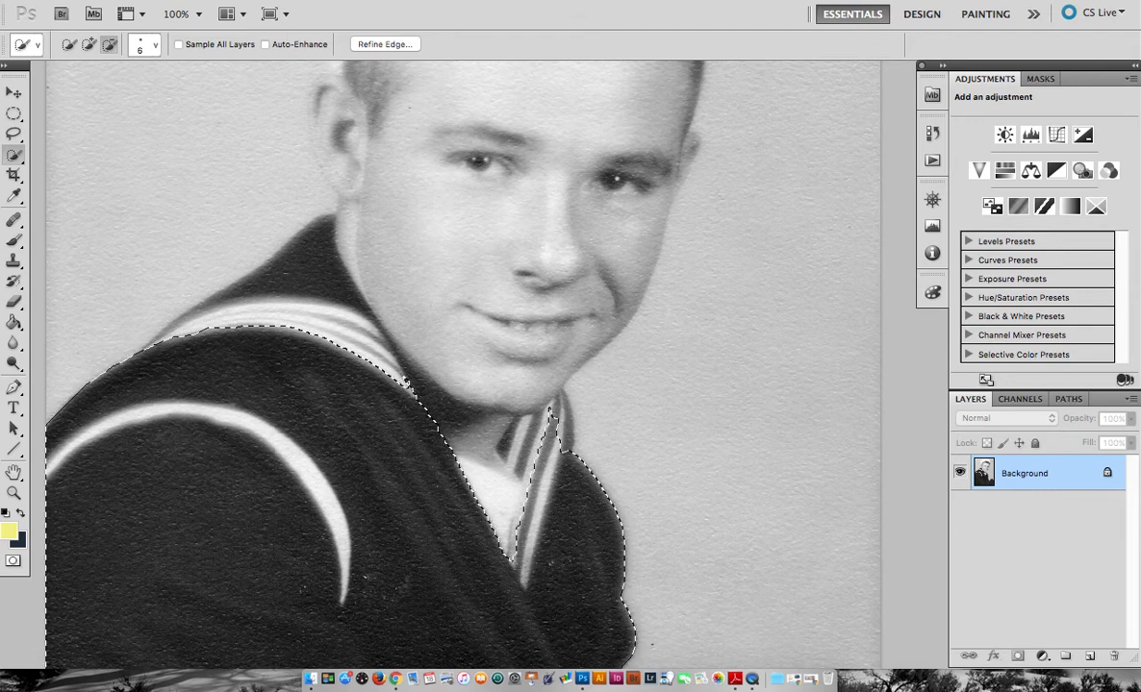
Subtract the striped collar beside the undershirt from the selection and clean up the edge below the shoulder stripes.
drag(555, 444, 524, 558)
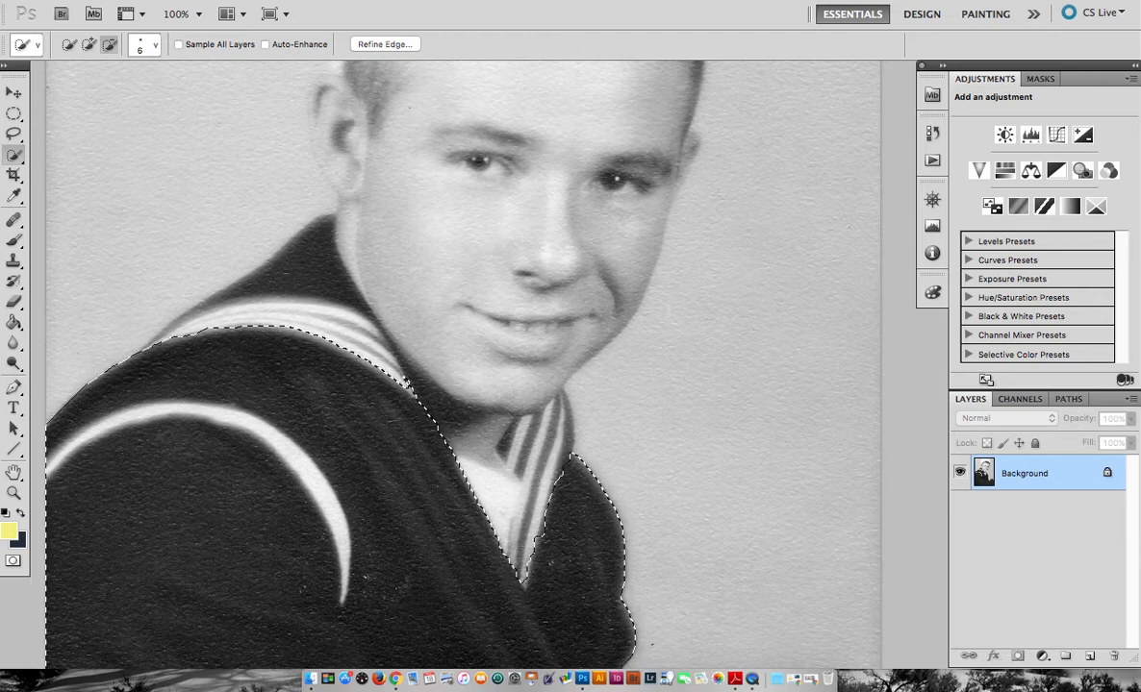
key(alt)
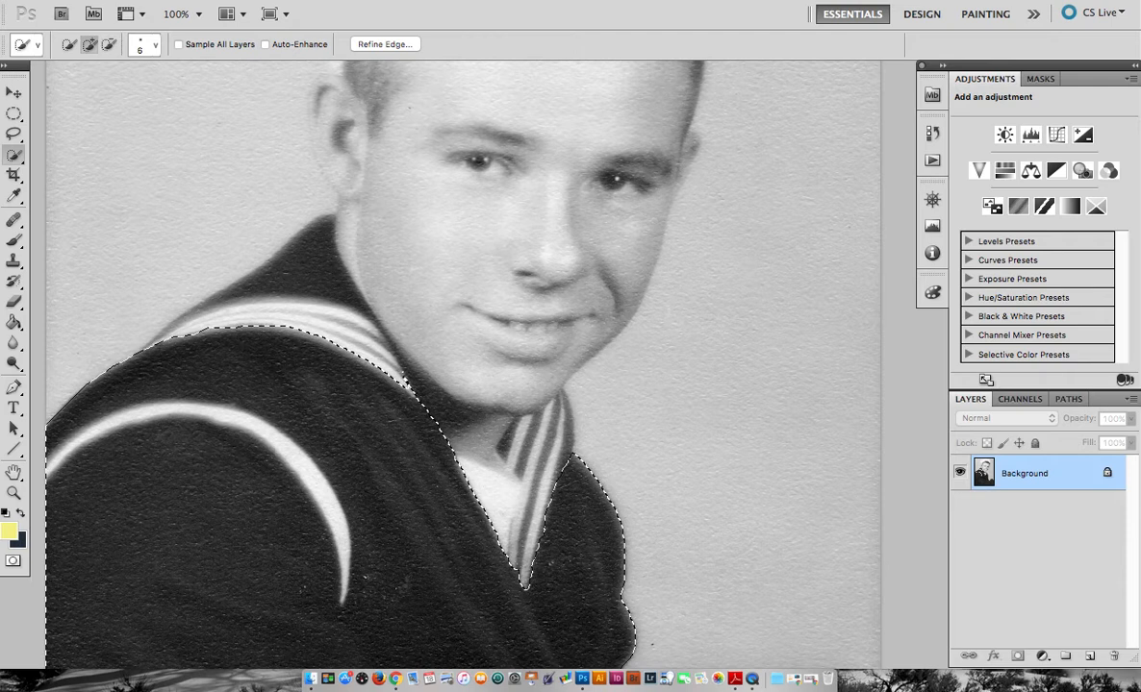
key(alt)
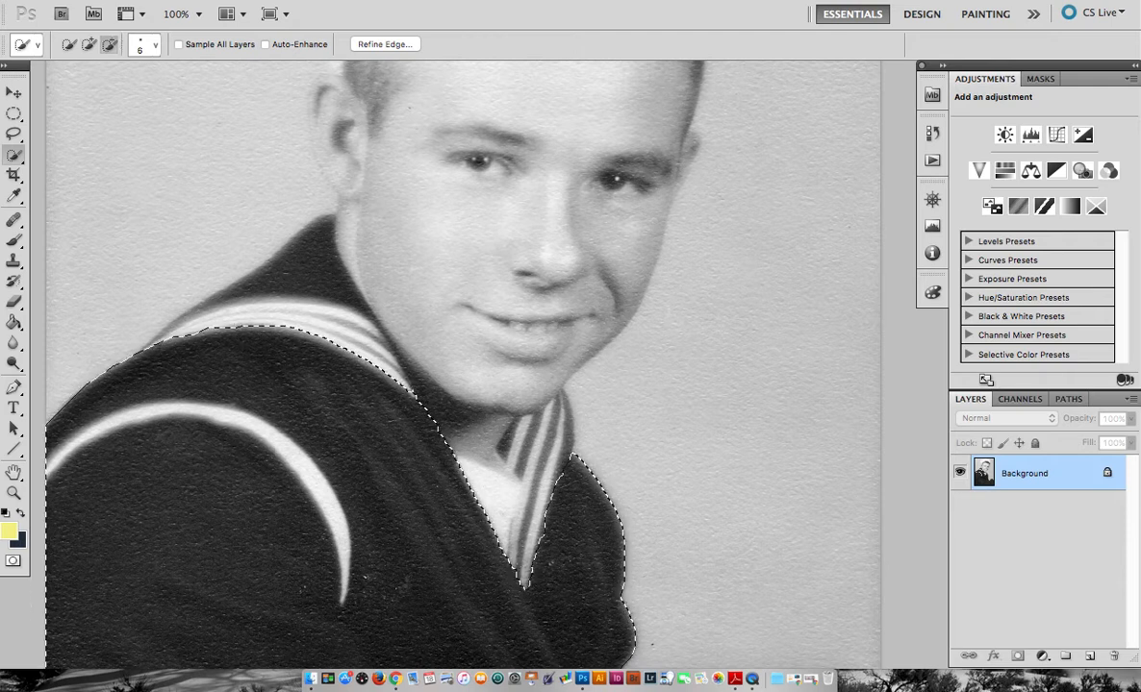
key(alt)
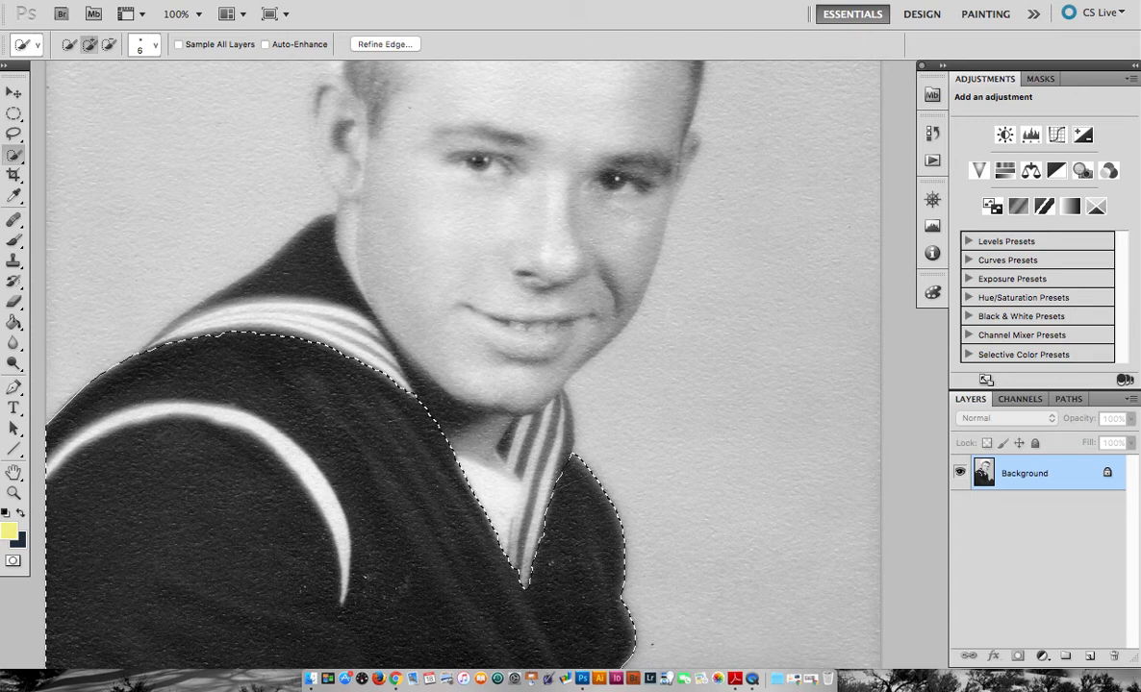
Add the dark collar flap behind the neck to the selection and subtract the curved white stripe on the sleeve.
click(304, 279)
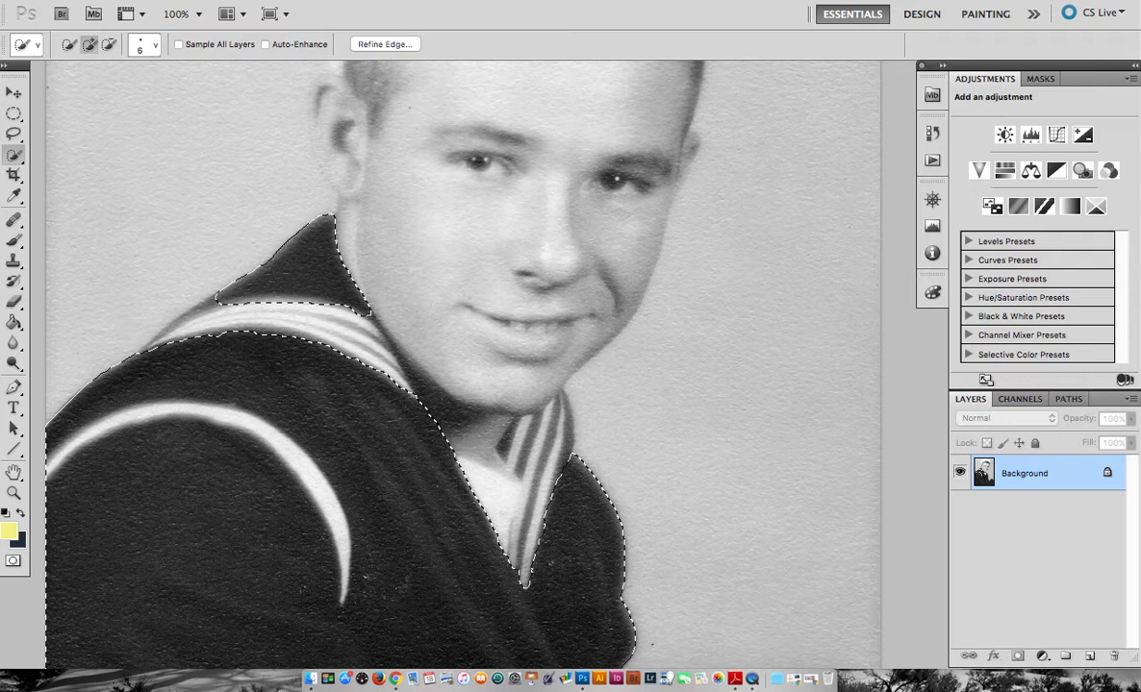
click(203, 308)
scroll(462, 366, down, 5)
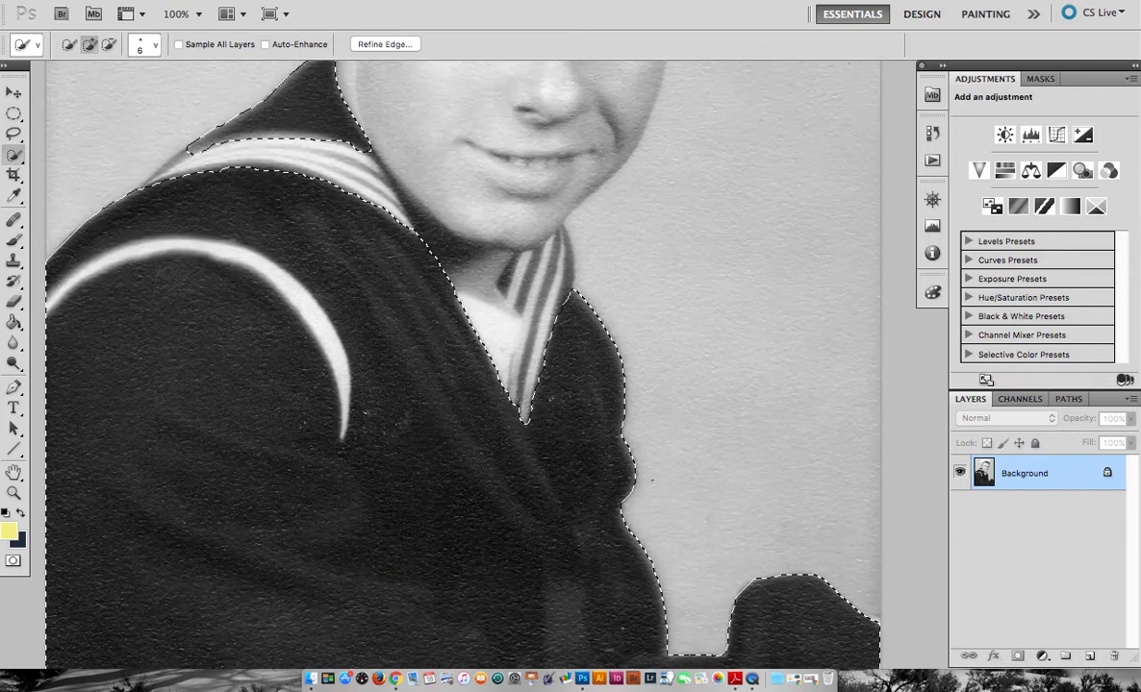
scroll(461, 366, down, 4)
scroll(462, 366, up, 3)
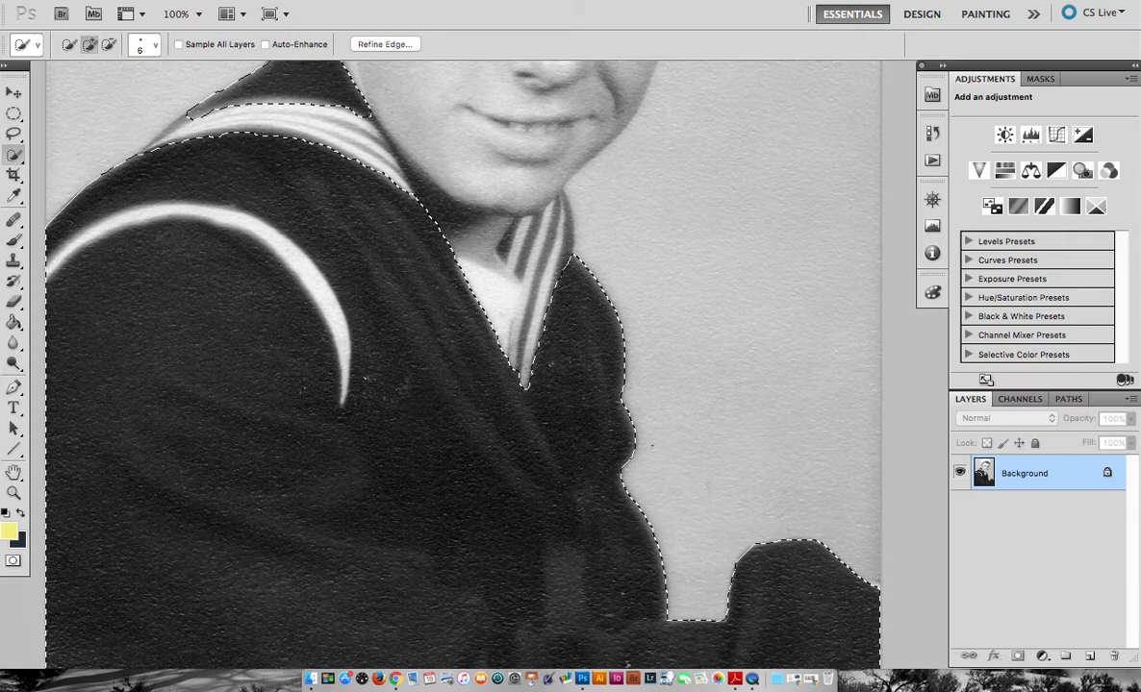
drag(344, 373, 276, 240)
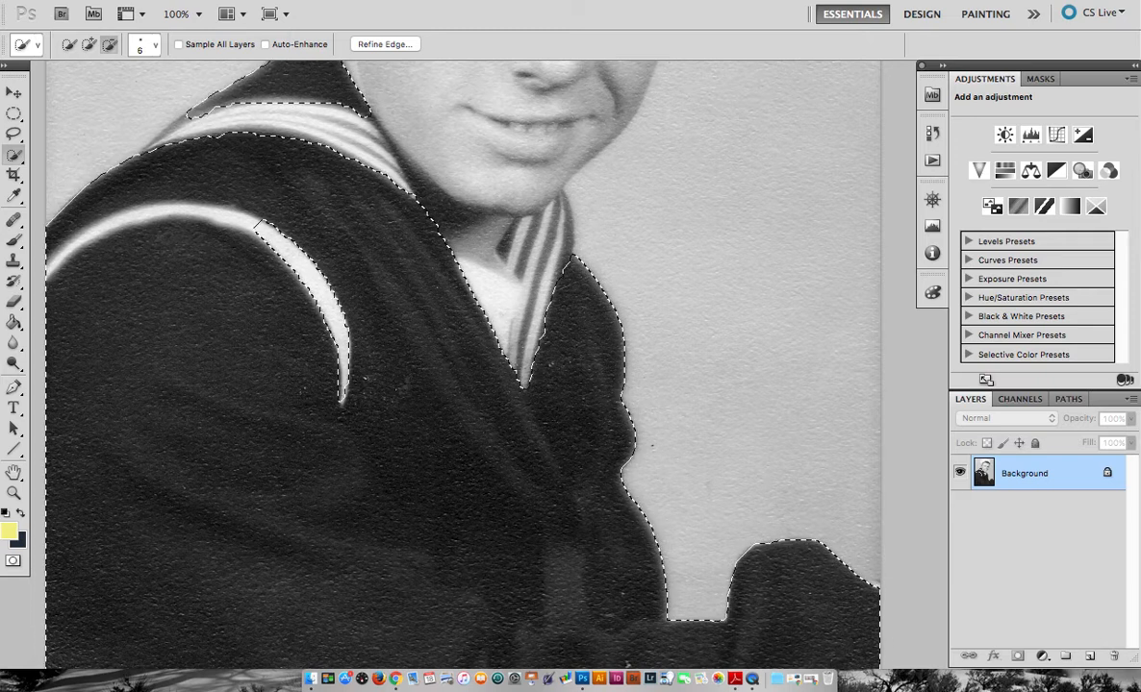
mouse_move(258, 227)
mouse_down()
mouse_move(169, 206)
mouse_move(50, 256)
mouse_up()
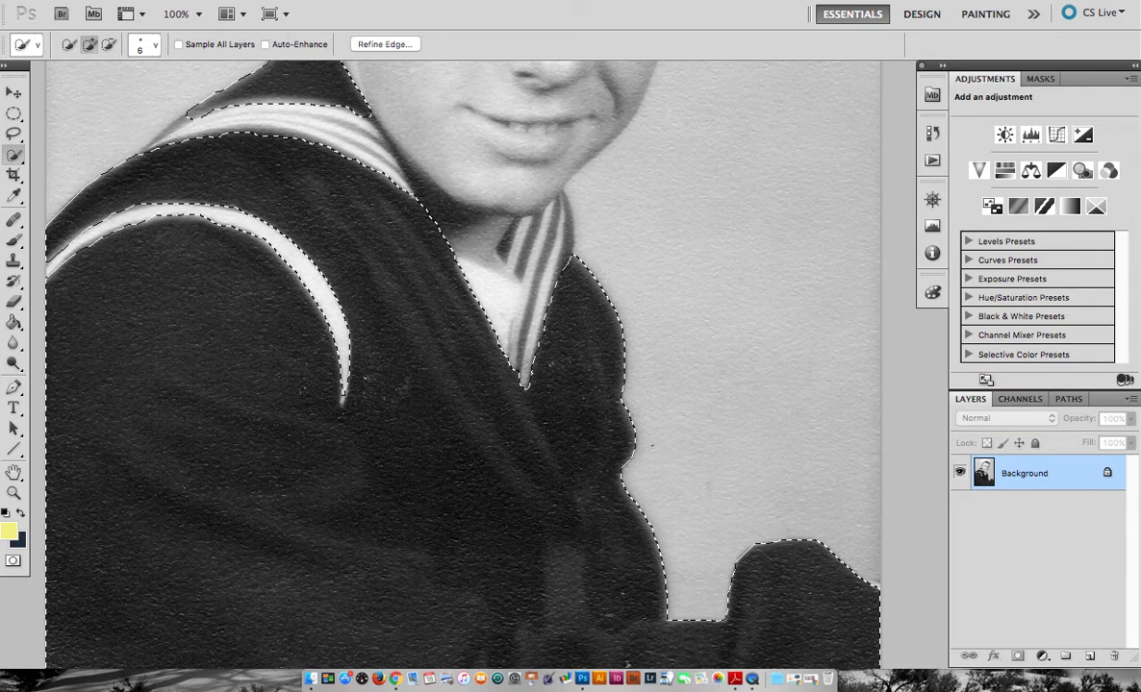
Examine the selection outline around the whole uniform for missed or extra areas.
scroll(433, 364, right, 4)
scroll(432, 363, down, 3)
scroll(428, 364, down, 3)
scroll(428, 364, left, 4)
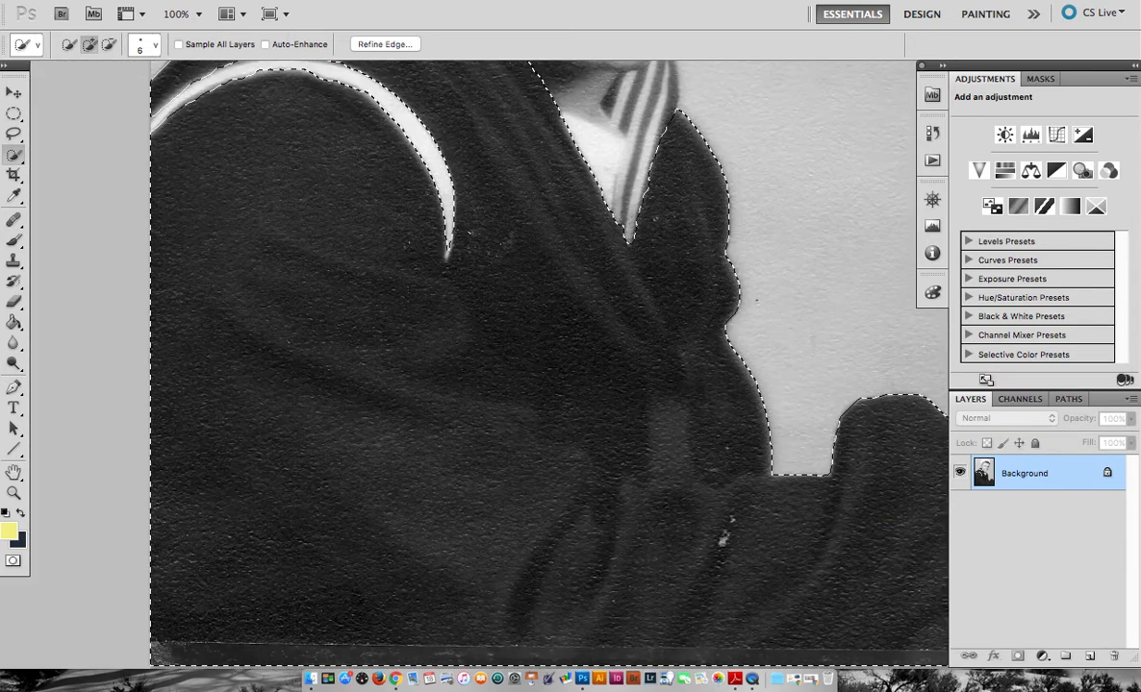
scroll(428, 364, up, 6)
scroll(428, 363, right, 3)
scroll(428, 363, up, 3)
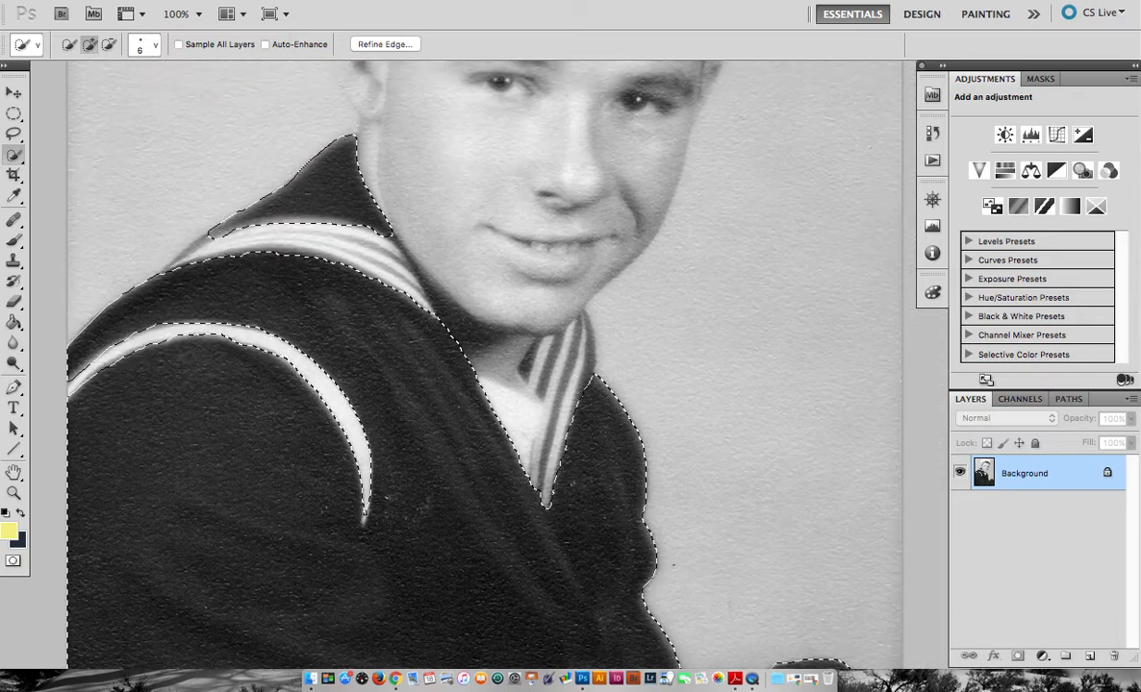
key(super+minus)
scroll(256, 254, right, 1)
scroll(256, 255, down, 5)
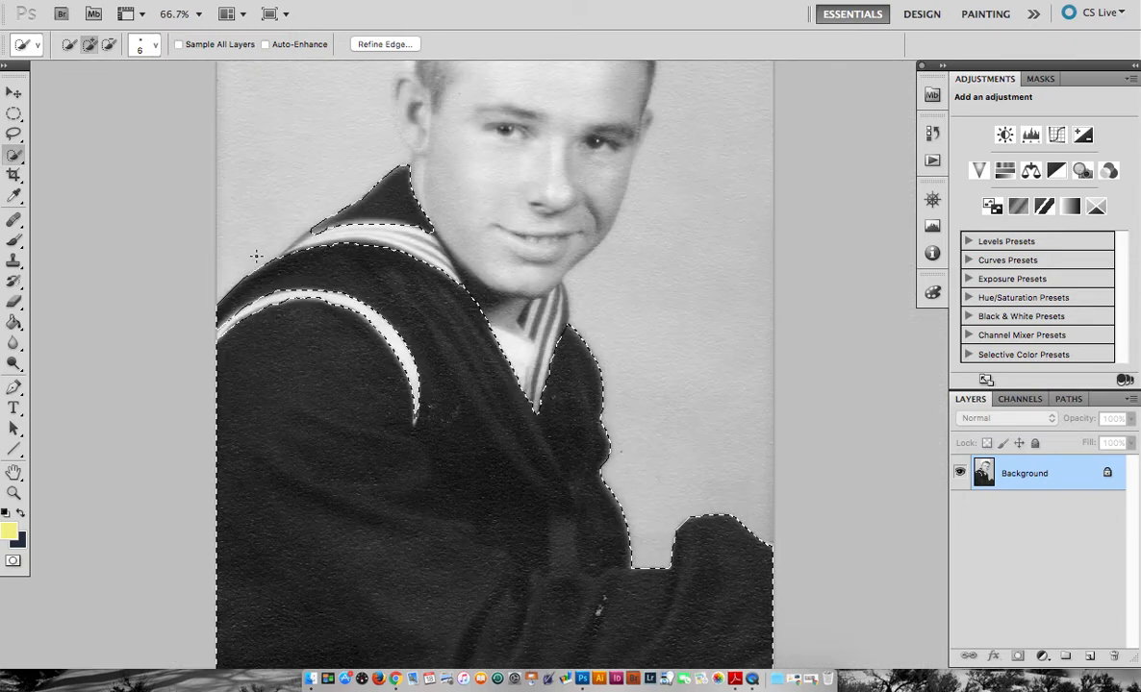
Refine the selection edge with Smart Radius enabled, a 1.5 px radius and increased smoothing, output to a selection.
click(376, 44)
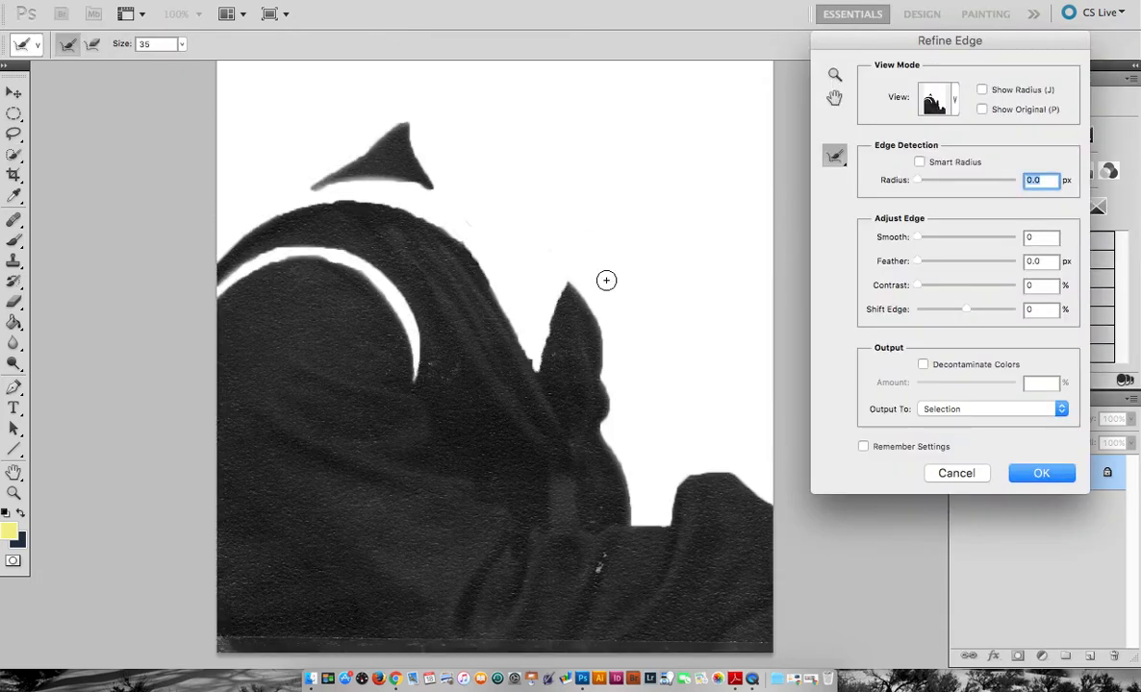
click(920, 163)
drag(917, 181, 926, 181)
mouse_move(920, 238)
mouse_down()
mouse_move(941, 240)
mouse_move(924, 241)
mouse_up()
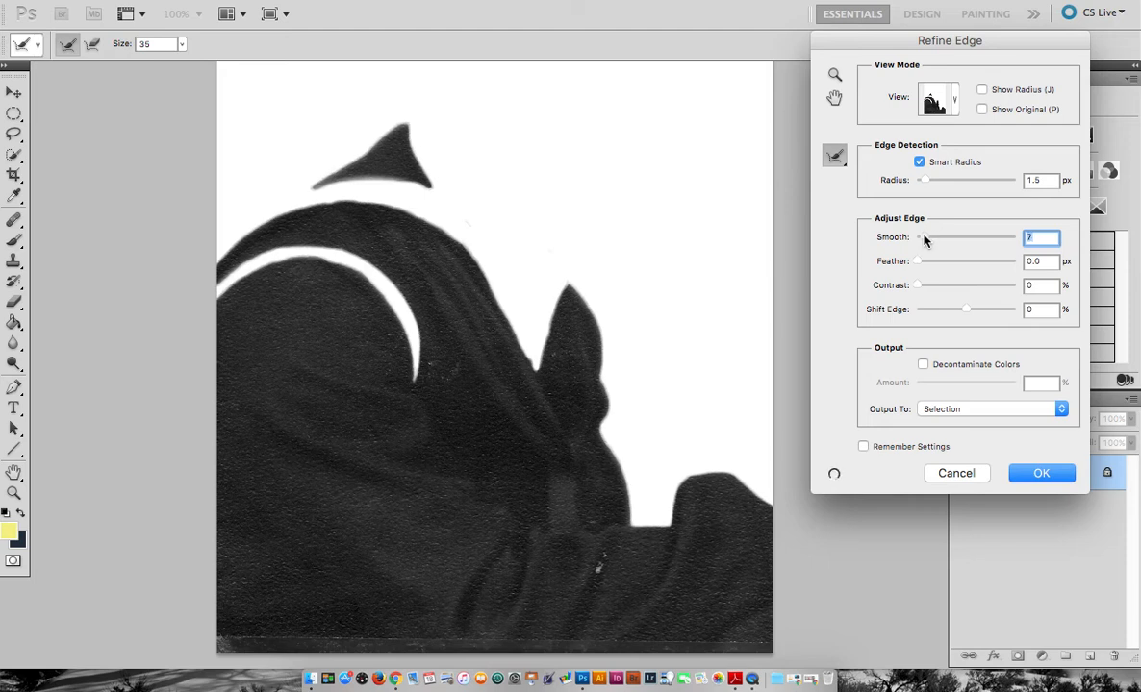
drag(924, 240, 940, 240)
drag(939, 241, 934, 238)
drag(941, 242, 934, 241)
click(1019, 473)
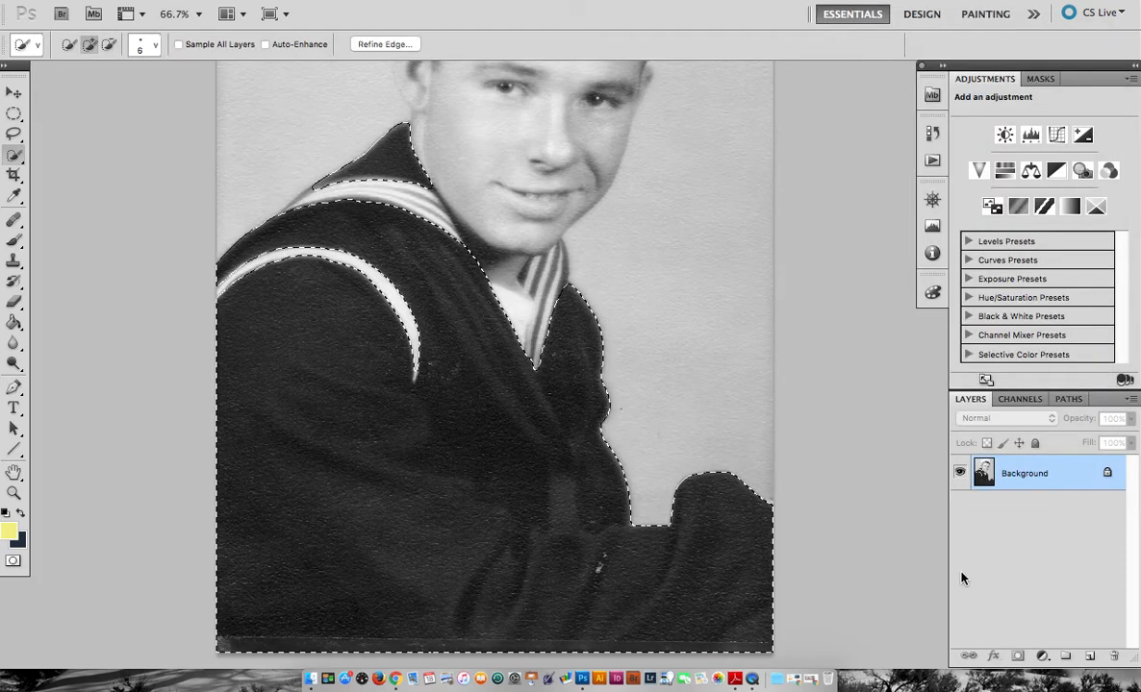
Add a Solid Color fill layer in navy blue #172240 over the selected uniform and set its blending mode to Multiply.
click(1043, 656)
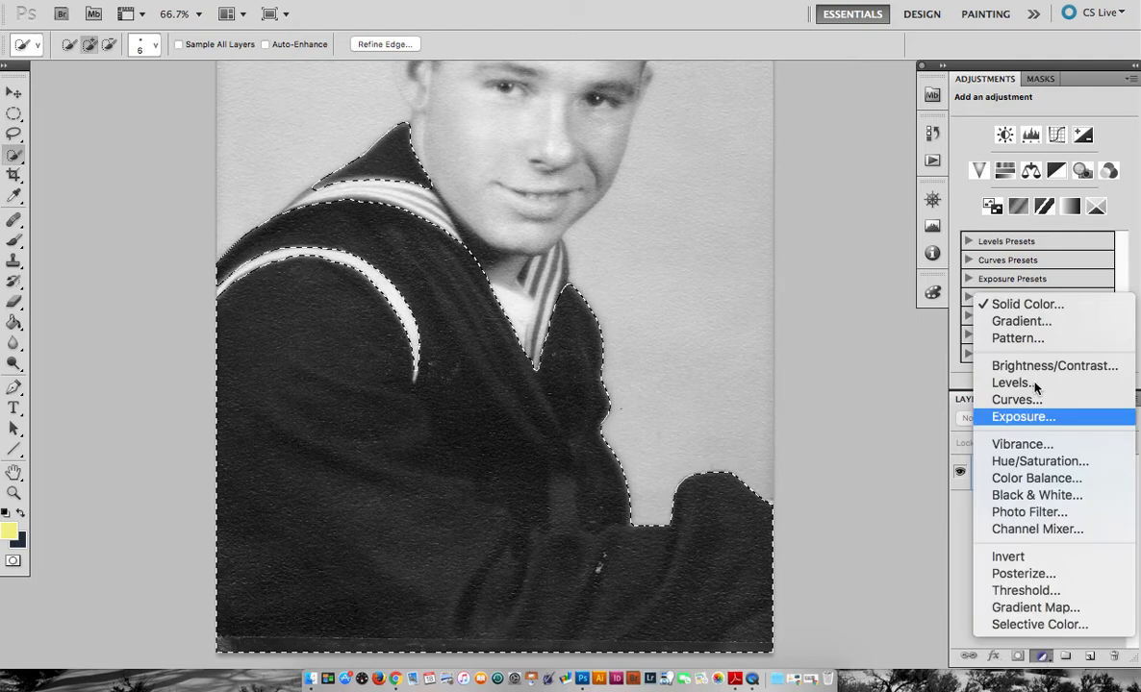
click(1026, 306)
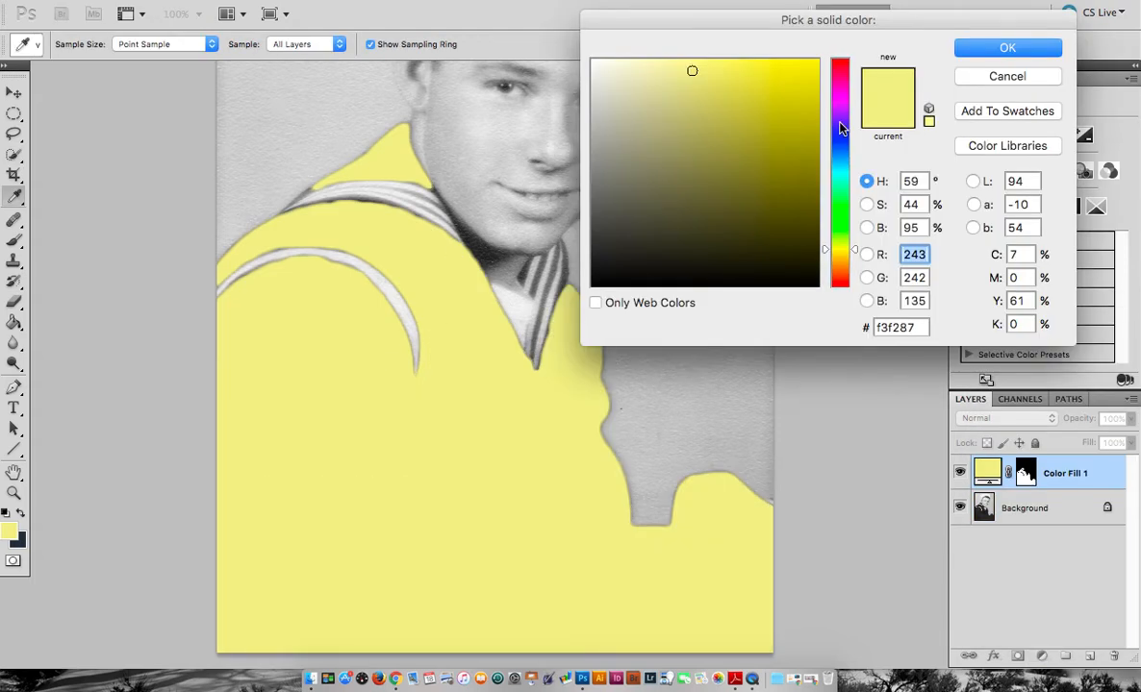
drag(848, 248, 851, 150)
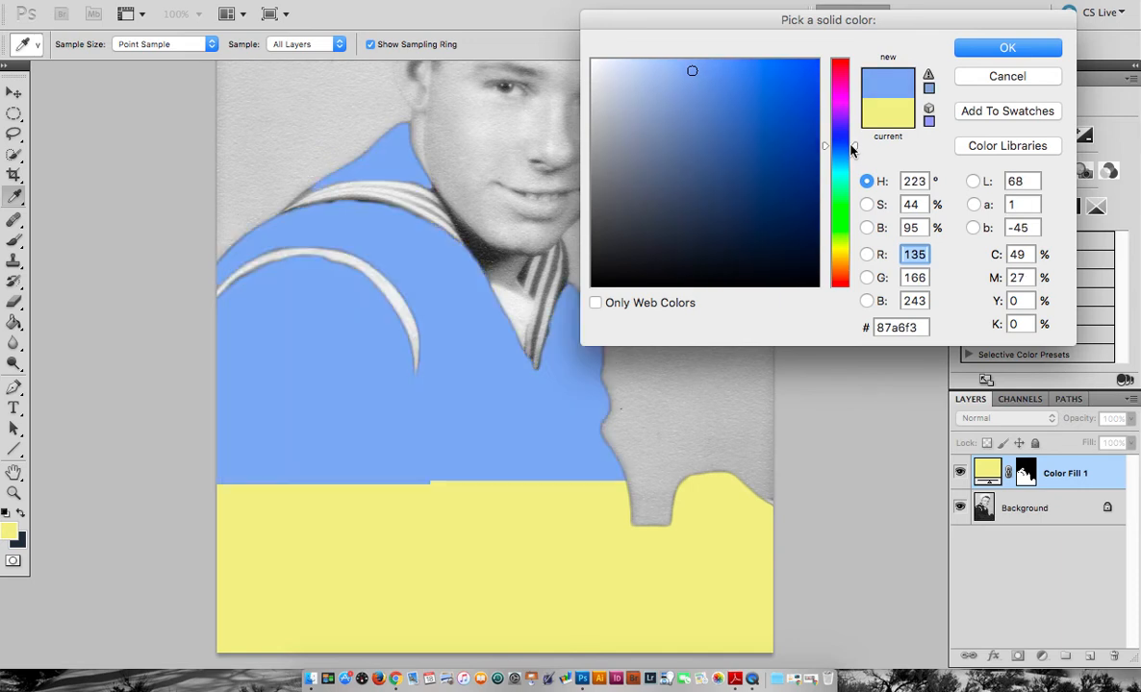
mouse_move(691, 72)
mouse_down()
mouse_move(795, 123)
mouse_move(784, 165)
mouse_move(796, 191)
mouse_move(730, 217)
mouse_move(739, 229)
mouse_up()
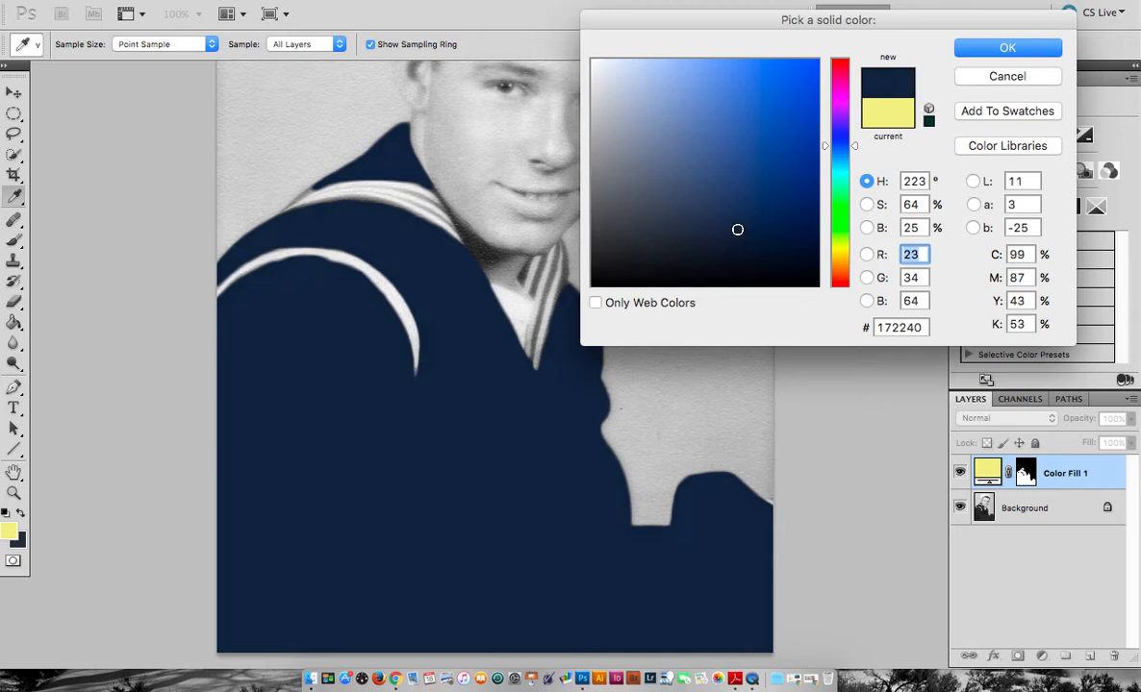
click(994, 51)
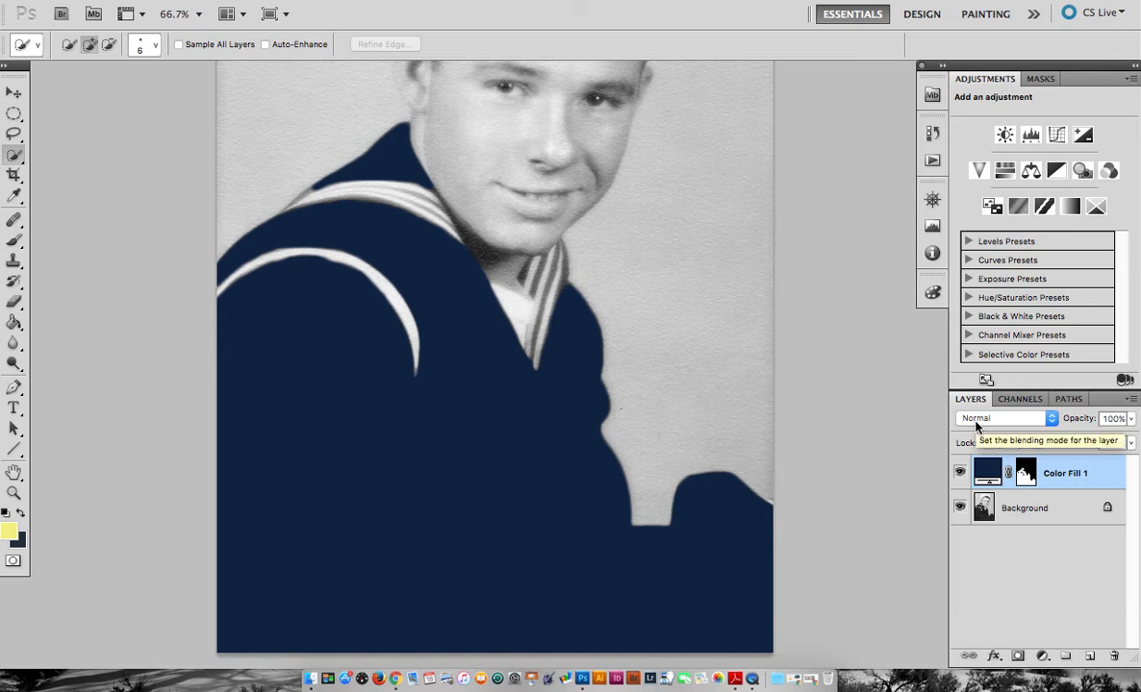
click(975, 424)
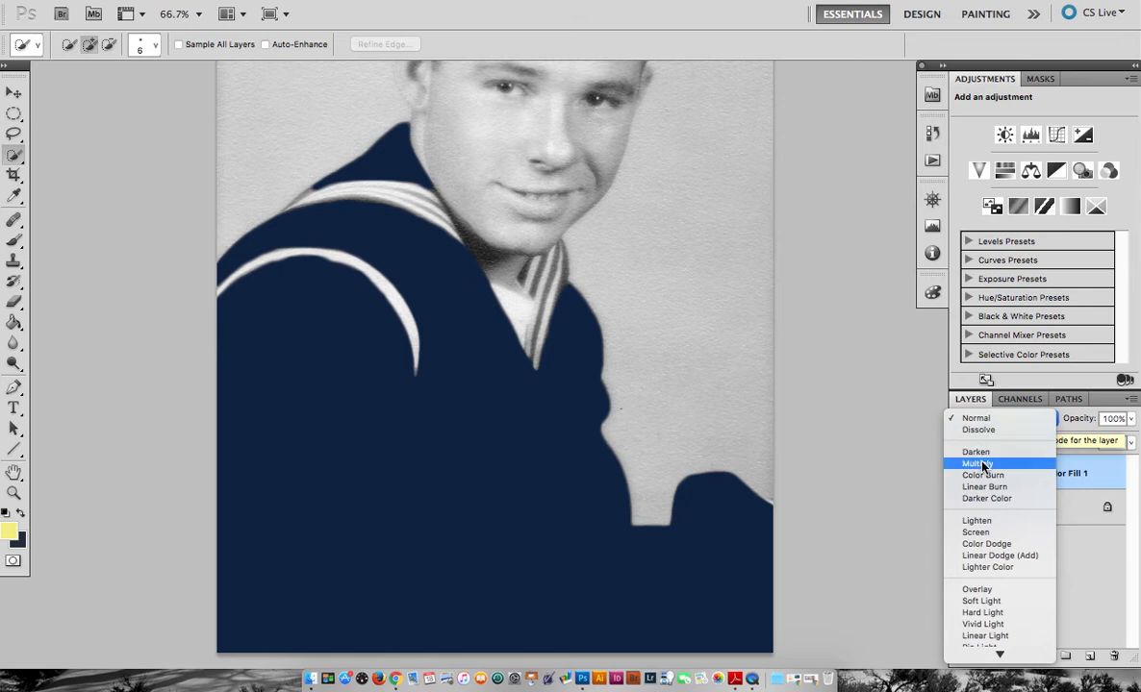
click(978, 464)
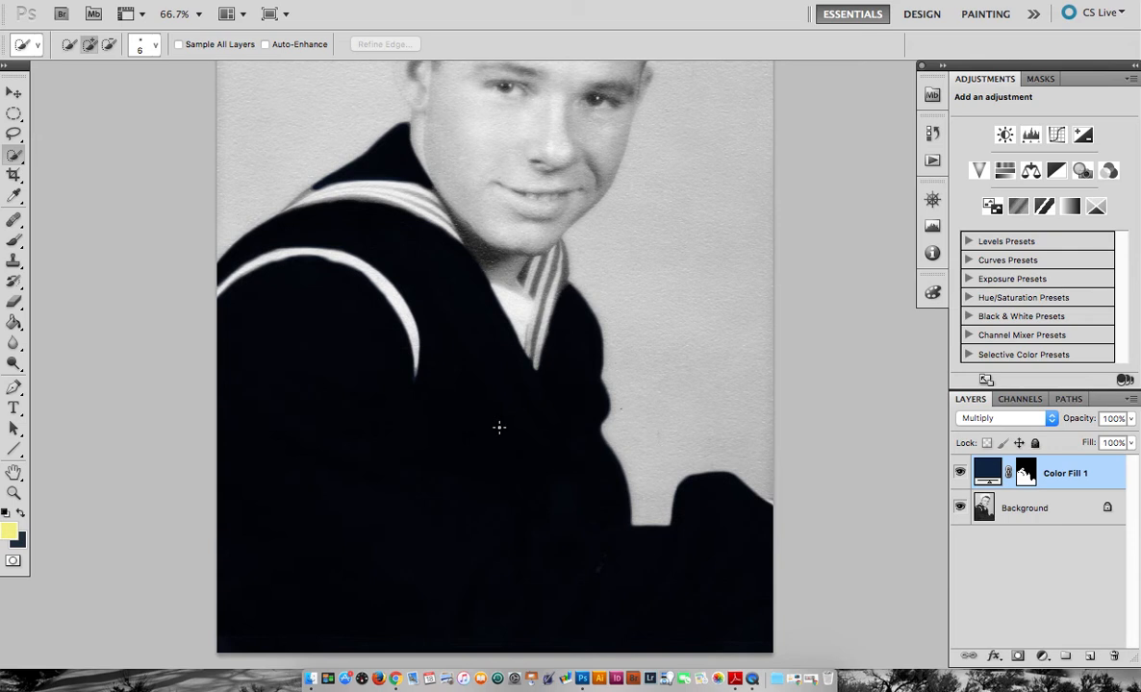
Try the Color Burn, Lighten, Overlay and Color blending modes on the uniform's navy fill layer.
click(990, 421)
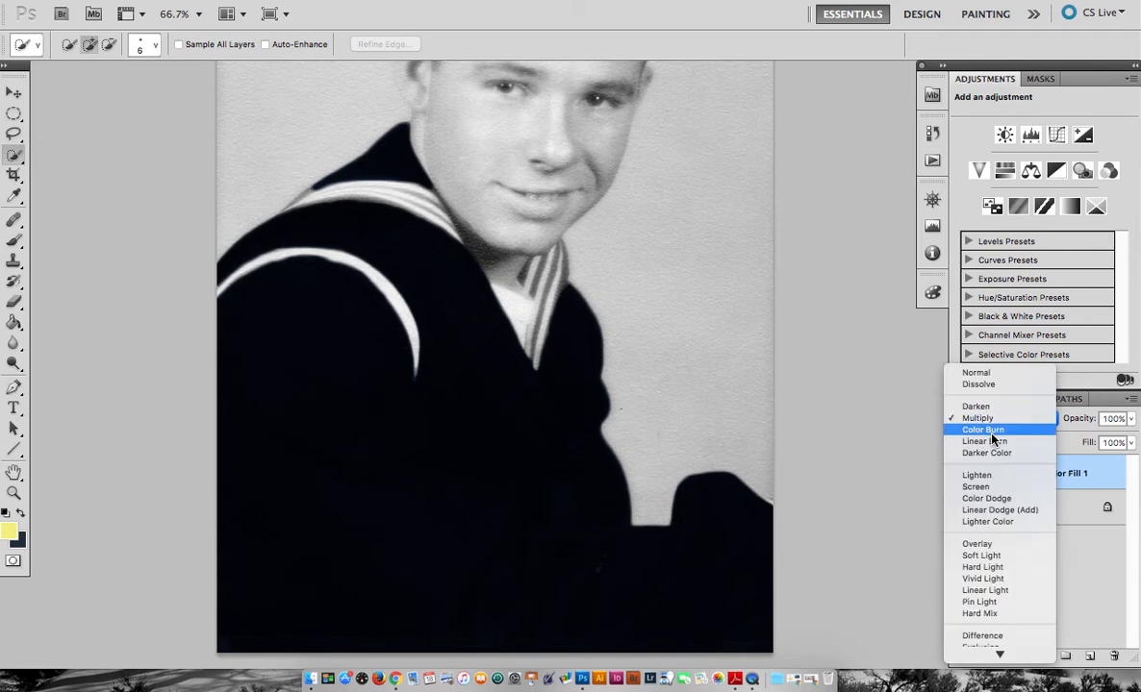
click(989, 430)
click(998, 419)
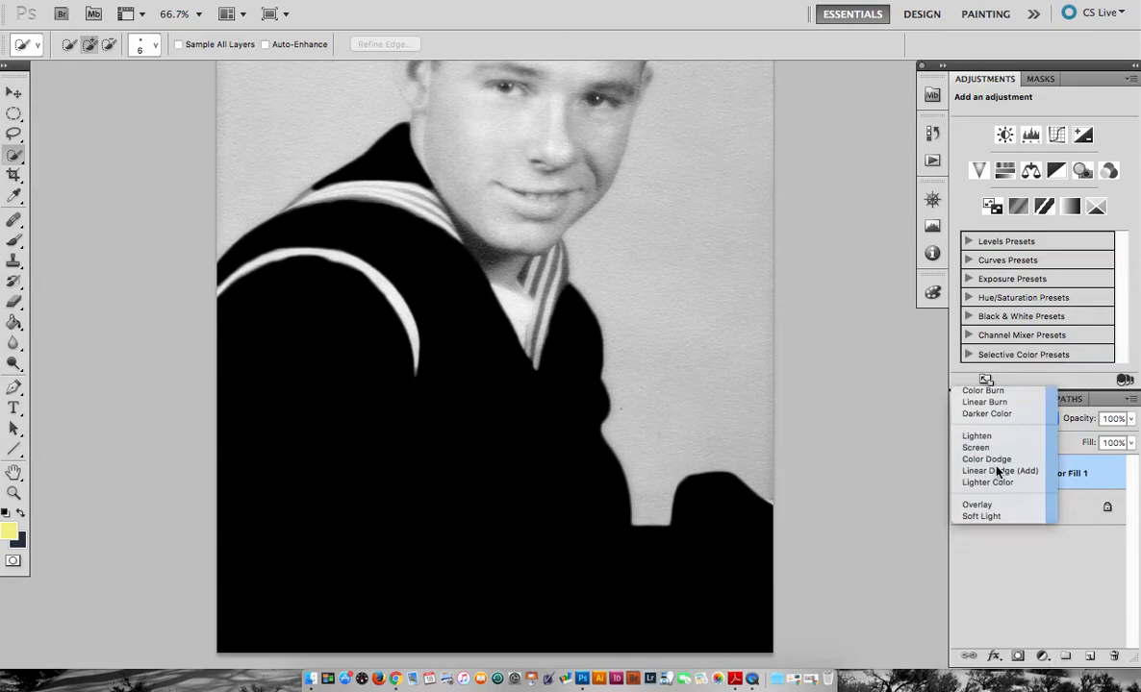
click(998, 471)
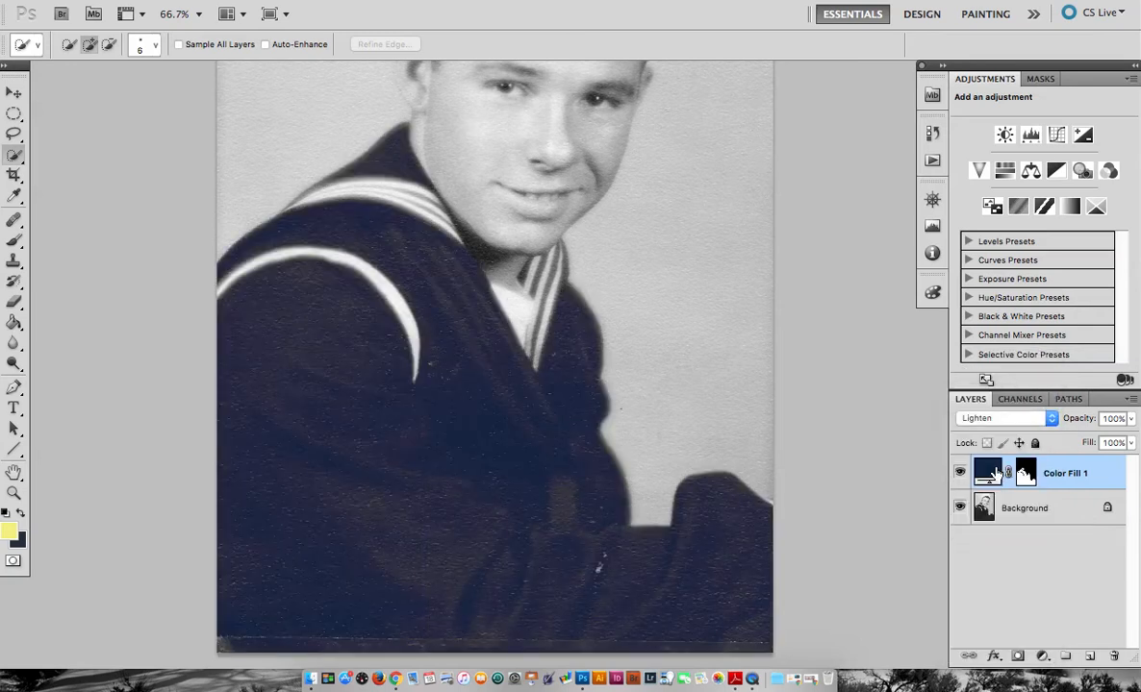
click(997, 421)
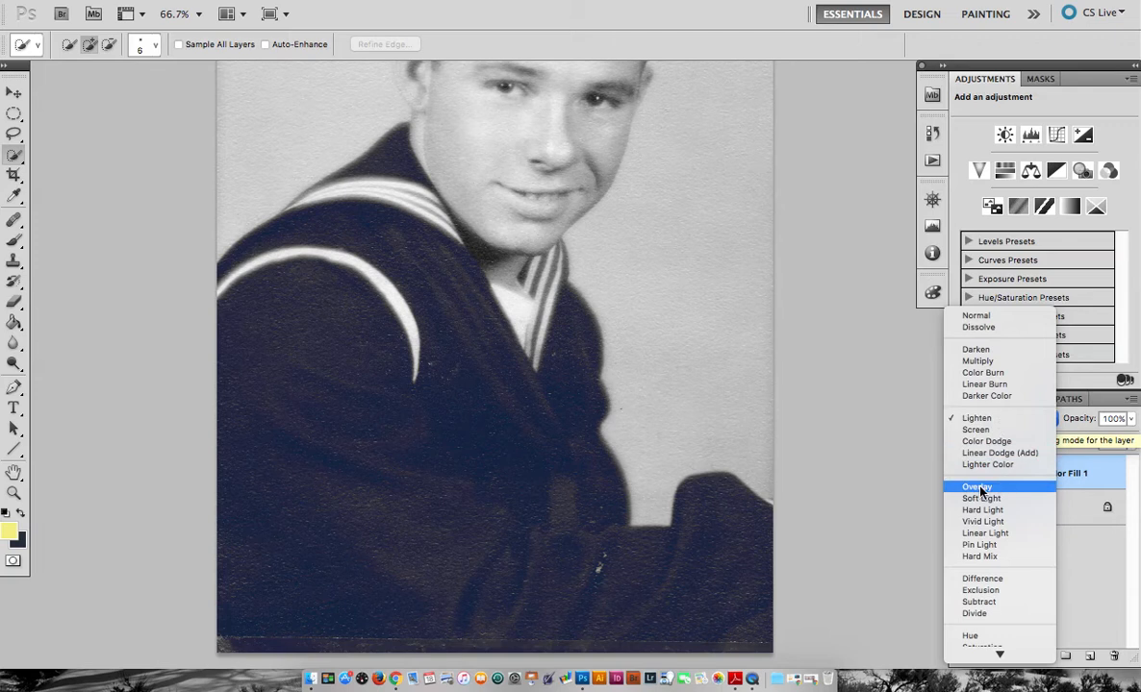
scroll(981, 492, down, 1)
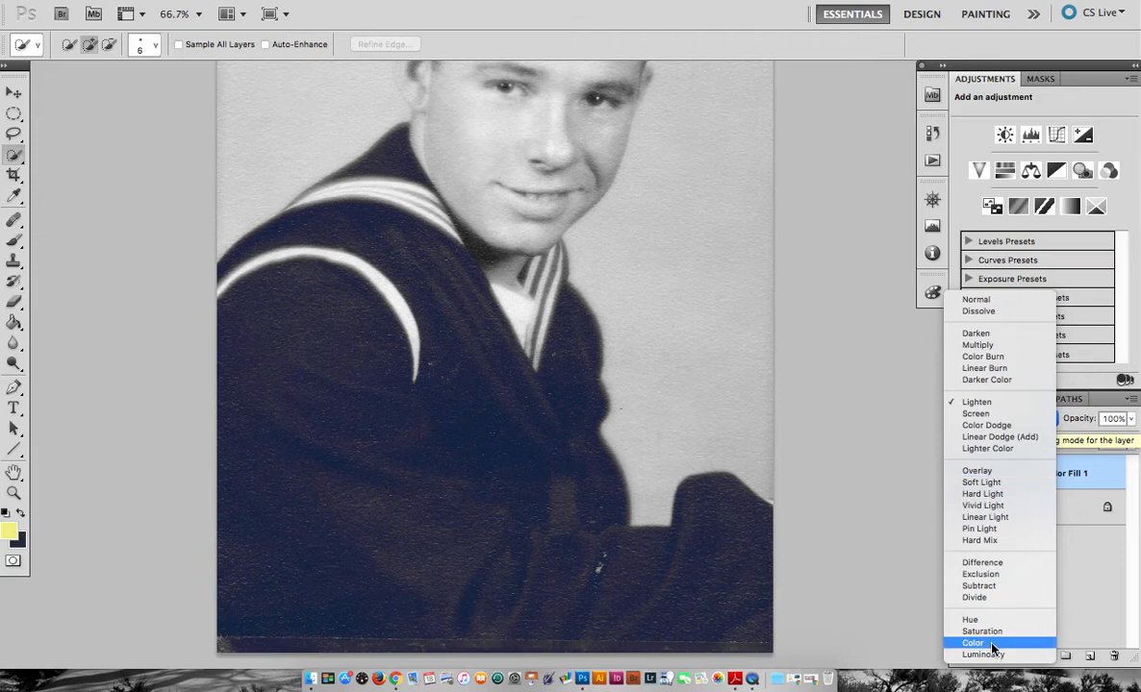
click(991, 472)
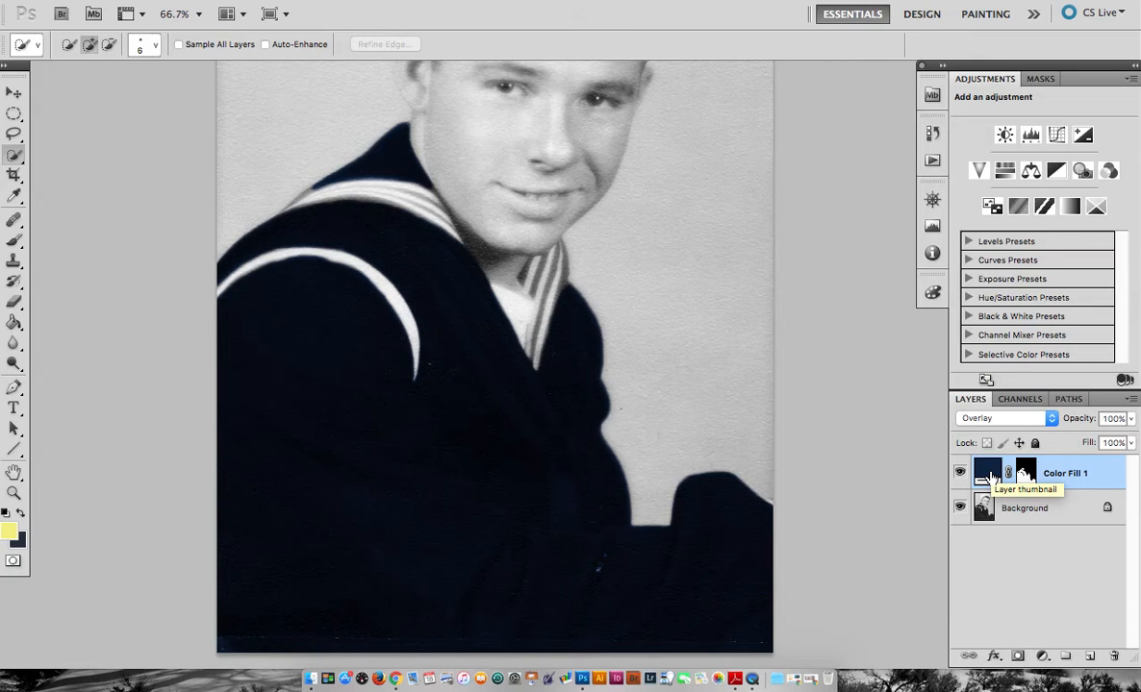
click(995, 418)
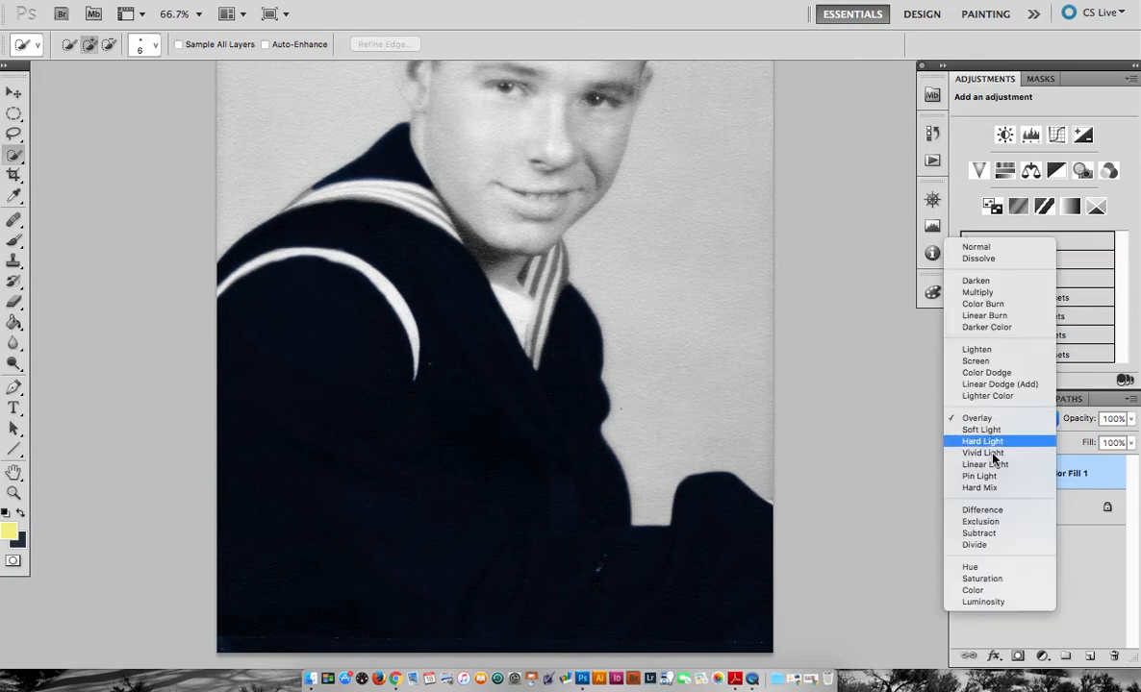
click(990, 591)
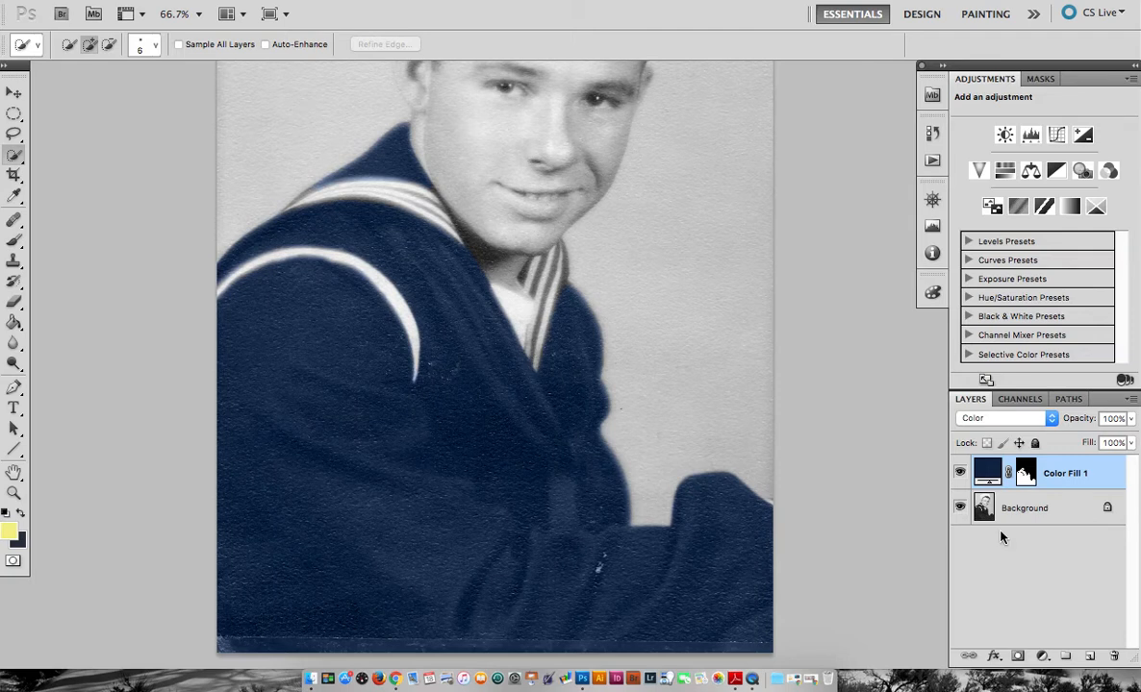
Set the uniform fill layer's blending mode to Overlay and change its fill to the brighter navy #172c63.
click(1003, 420)
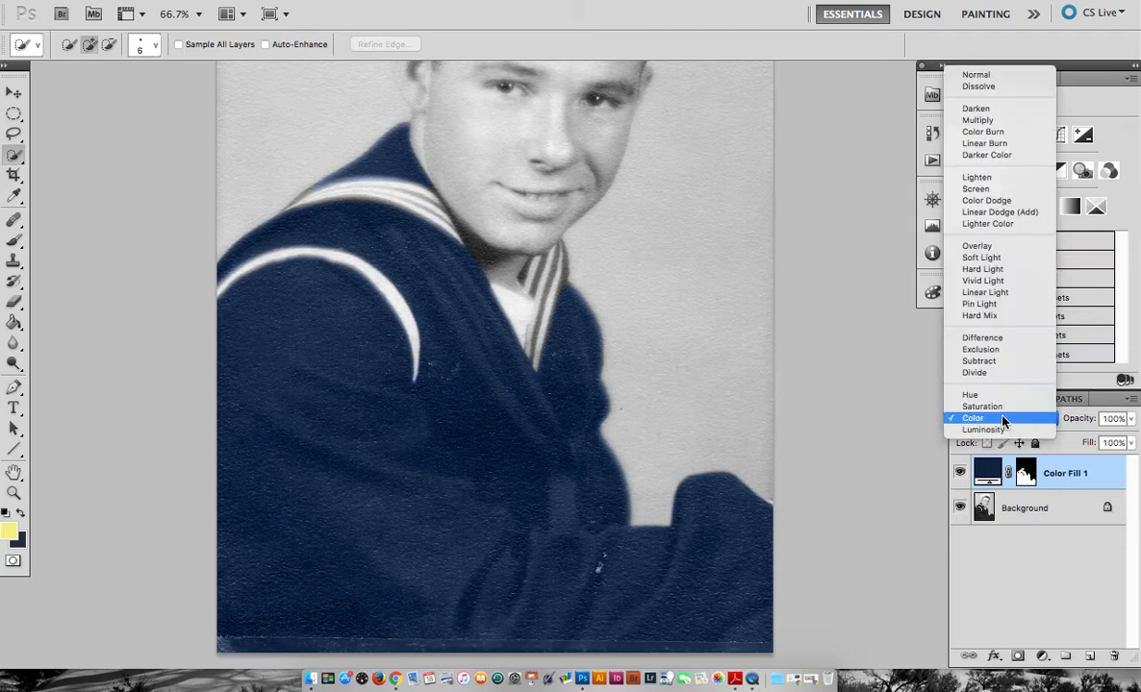
click(998, 246)
key(super+minus)
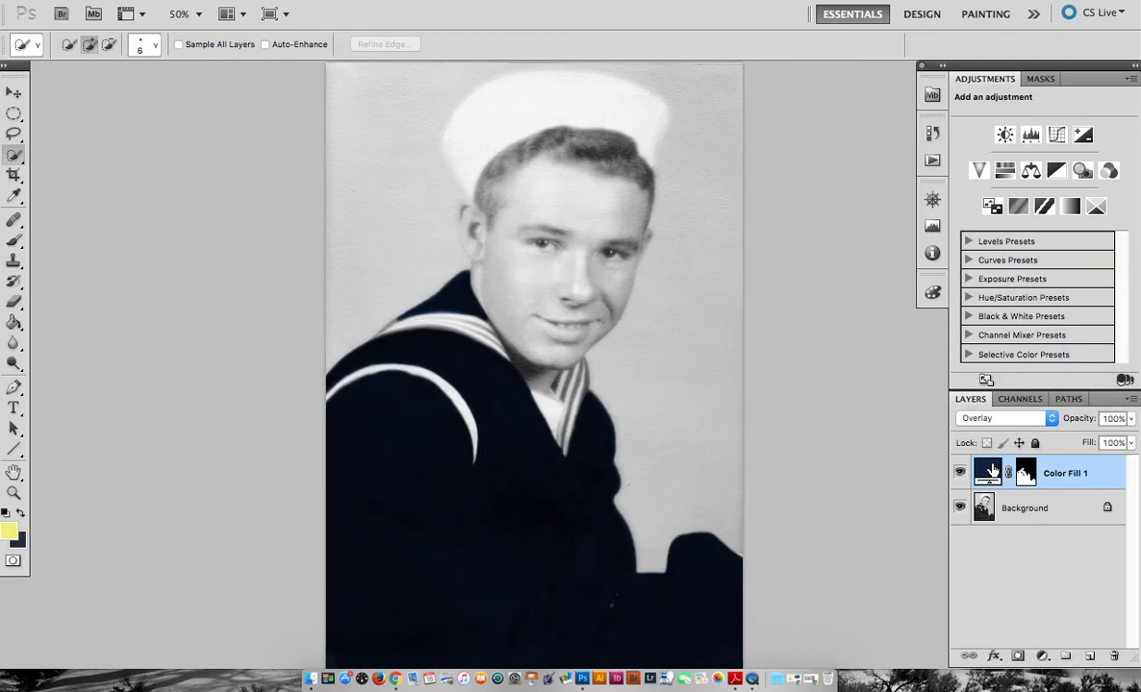
double_click(996, 468)
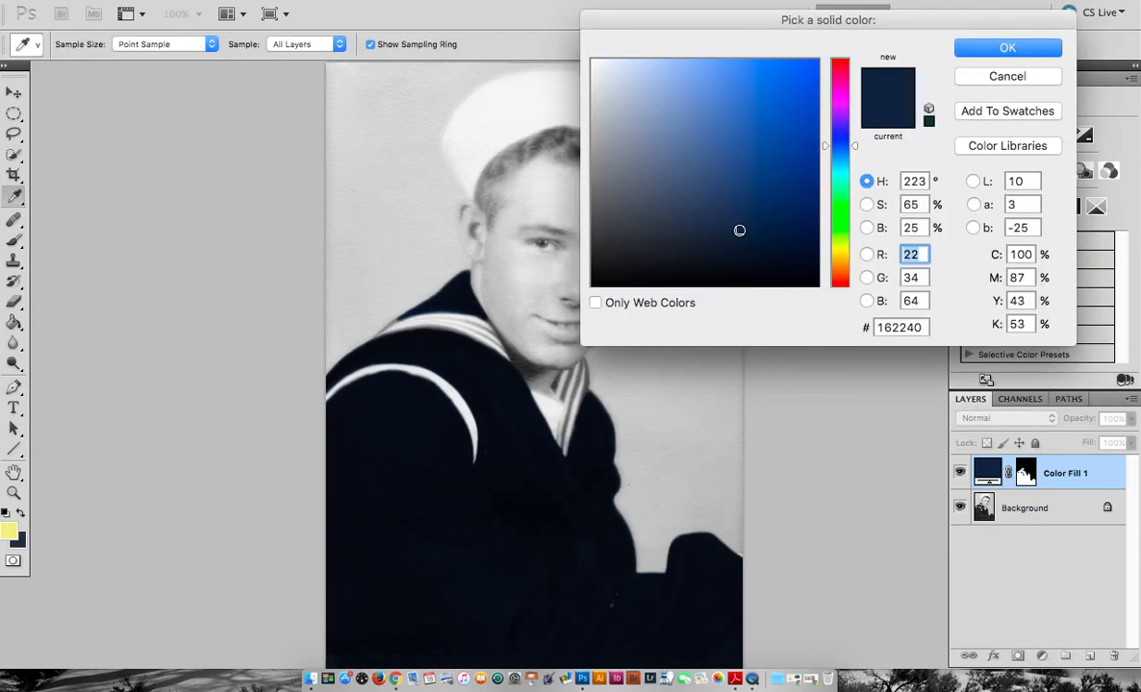
mouse_move(739, 230)
mouse_down()
mouse_move(753, 197)
mouse_move(766, 198)
mouse_up()
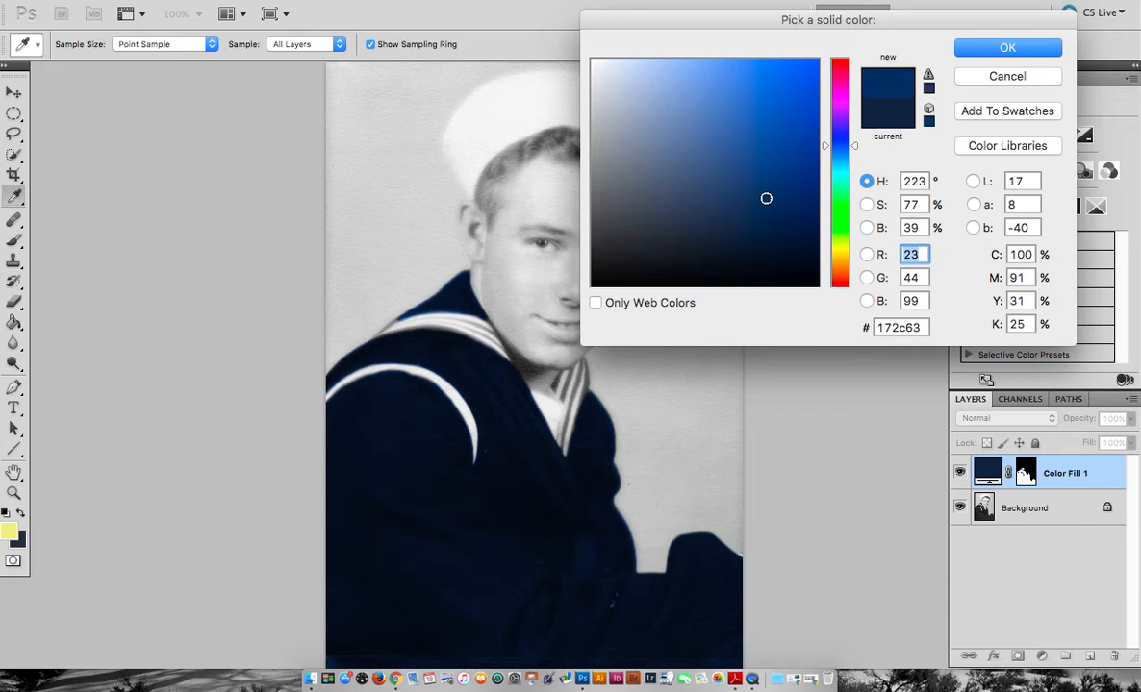
click(998, 52)
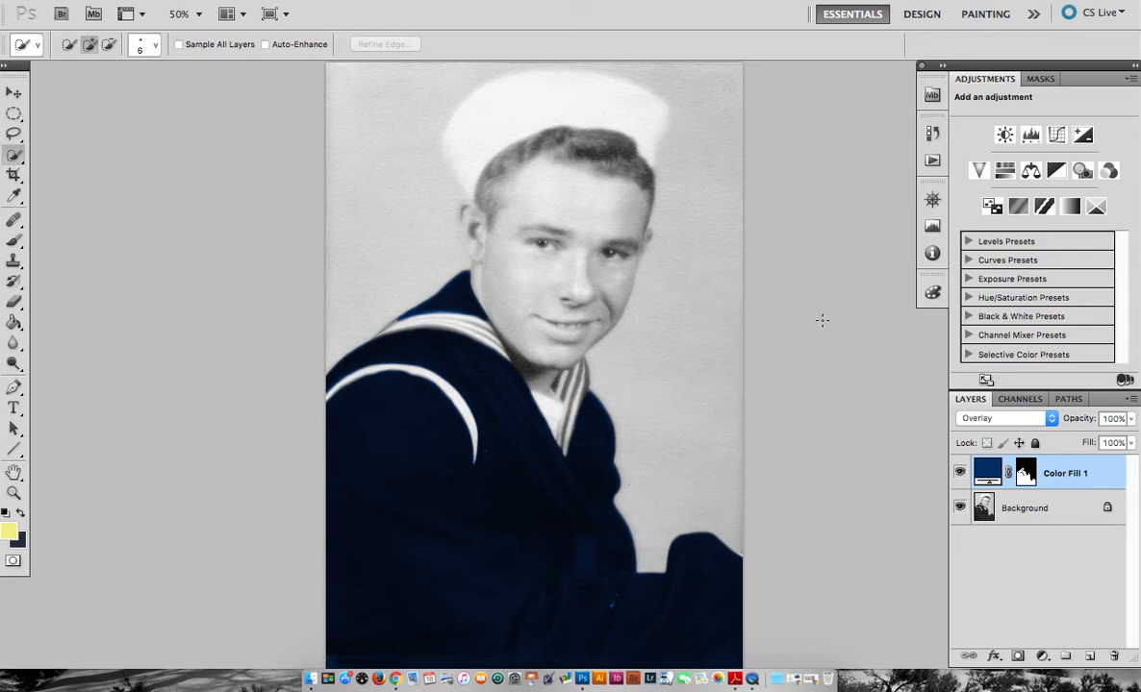
scroll(798, 296, up, 1)
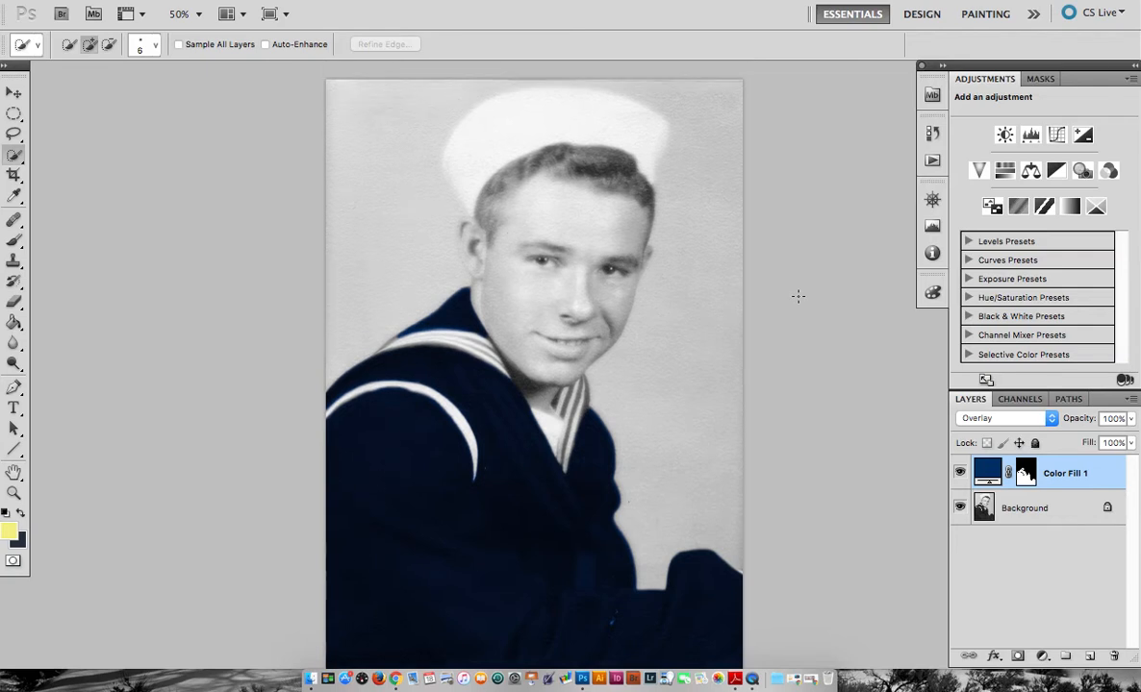
scroll(797, 302, up, 3)
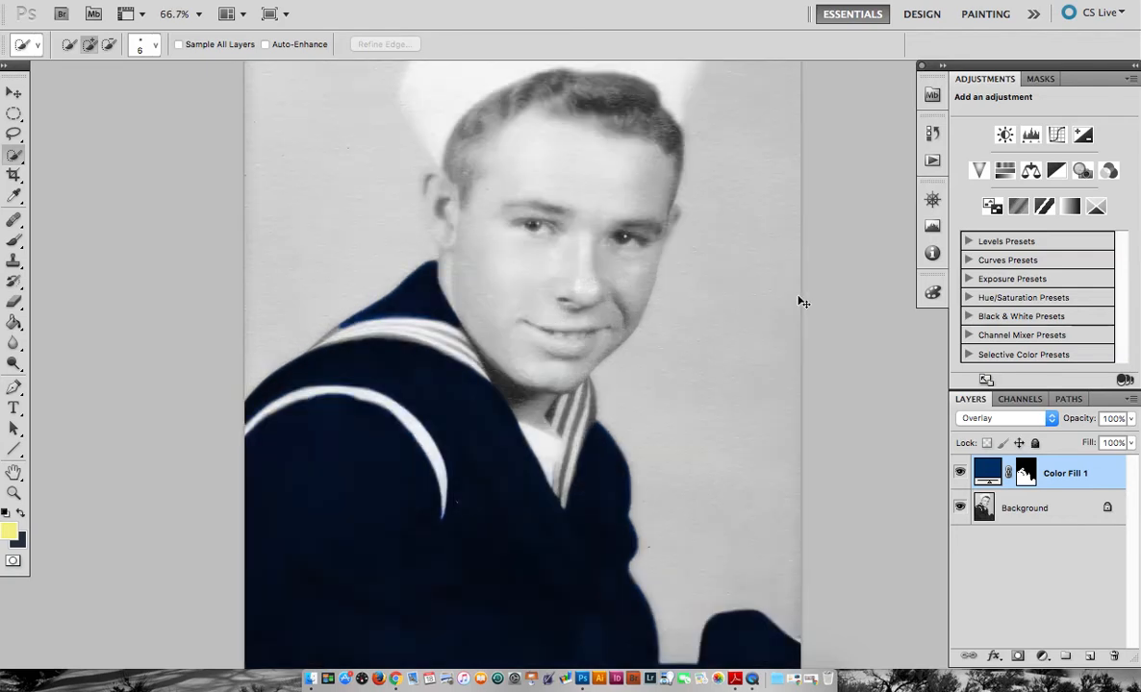
scroll(797, 296, up, 10)
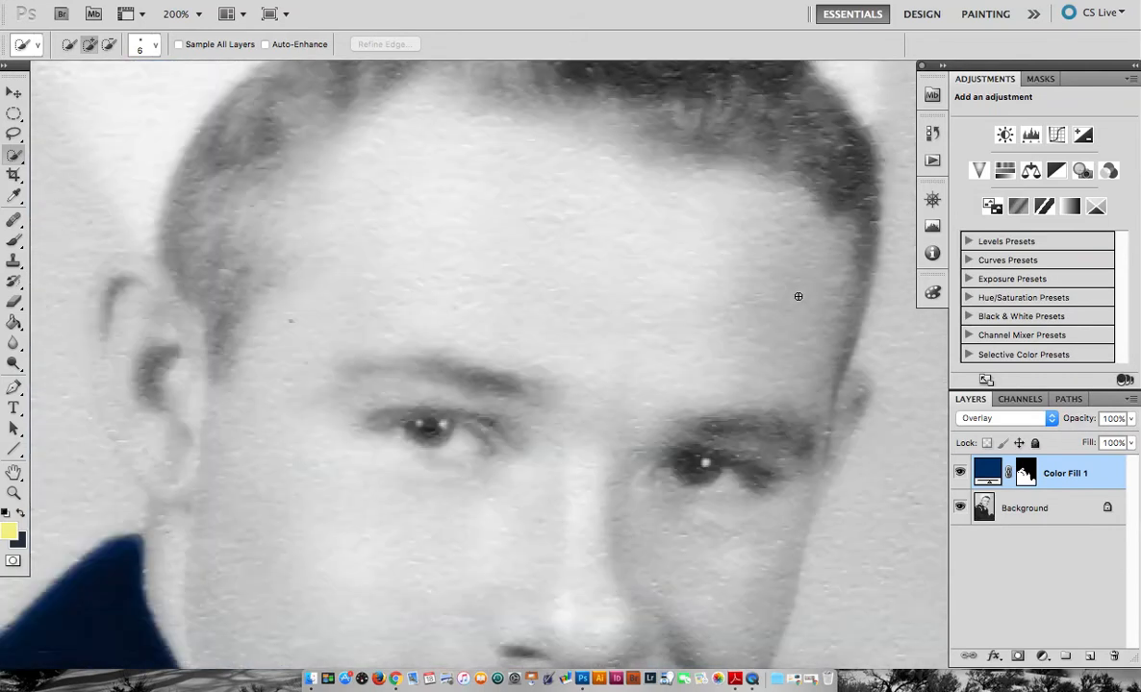
scroll(797, 296, down, 3)
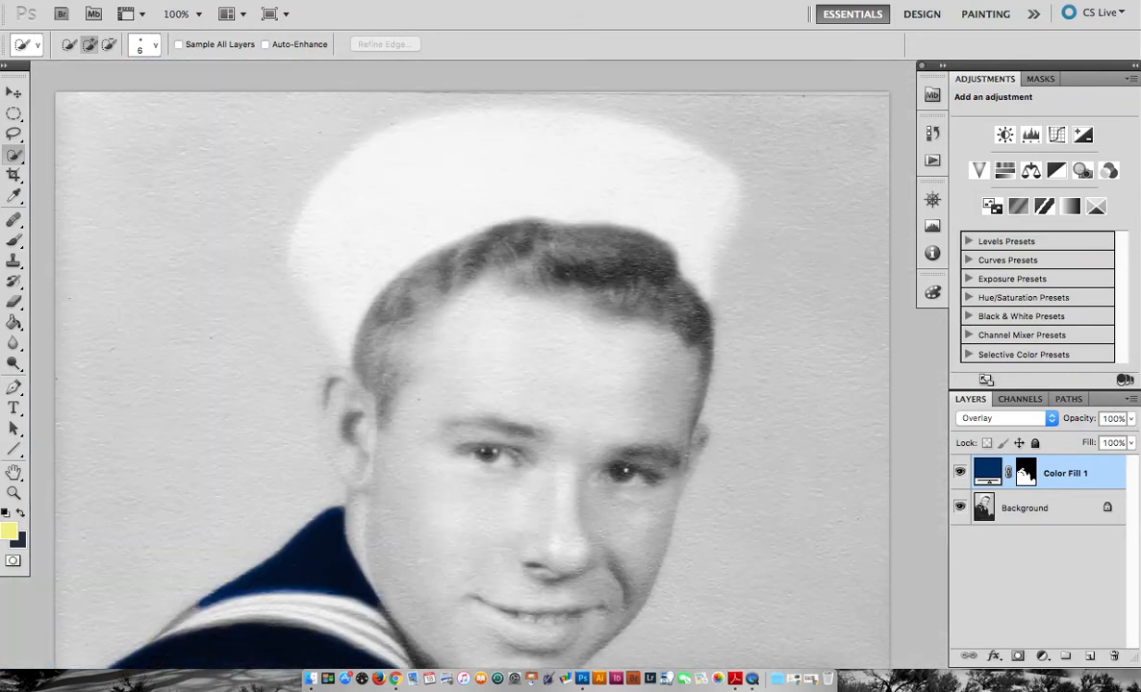
scroll(798, 296, up, 1)
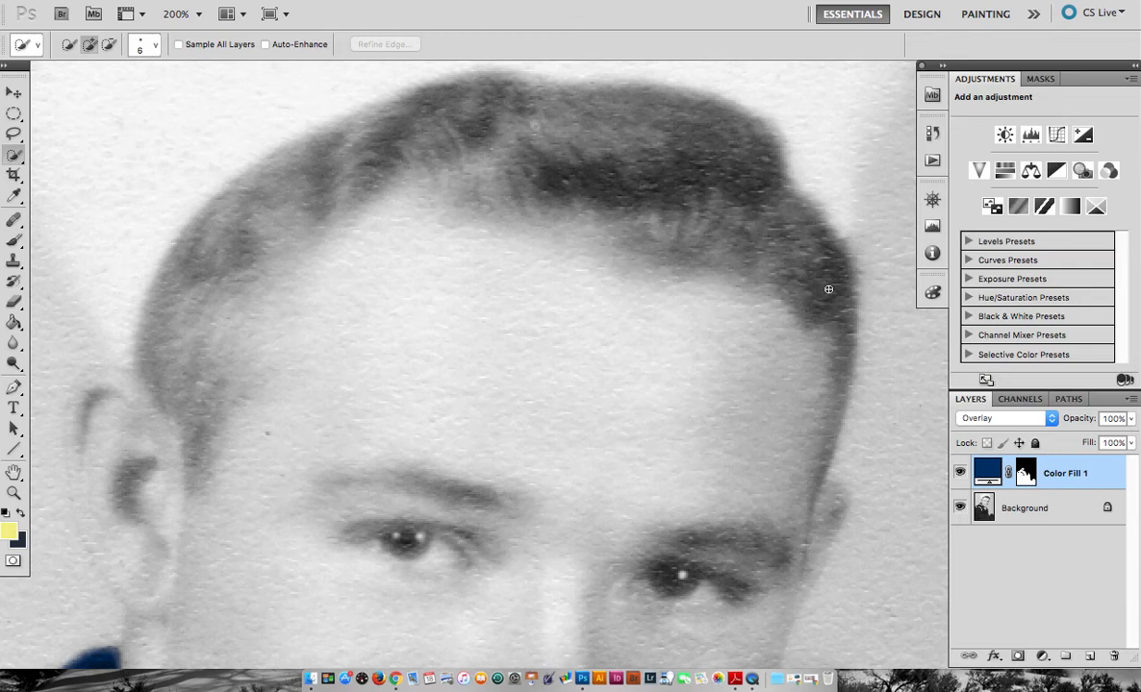
mouse_move(830, 286)
mouse_down()
mouse_move(755, 207)
mouse_move(691, 165)
mouse_move(575, 135)
mouse_up()
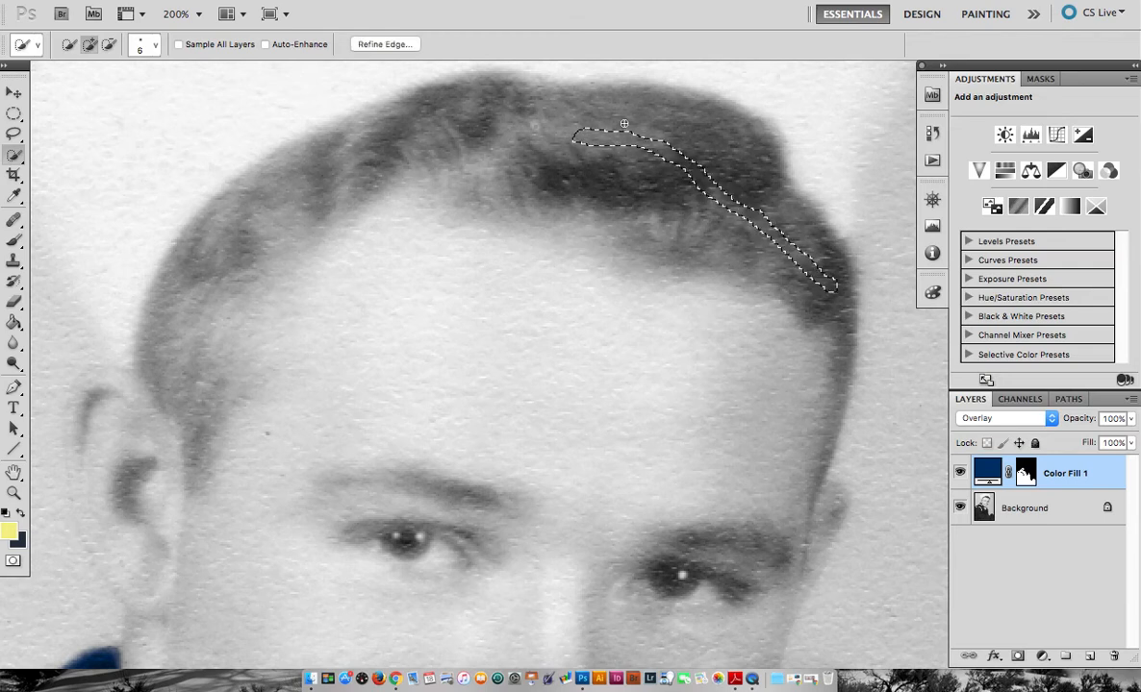
key(super+d)
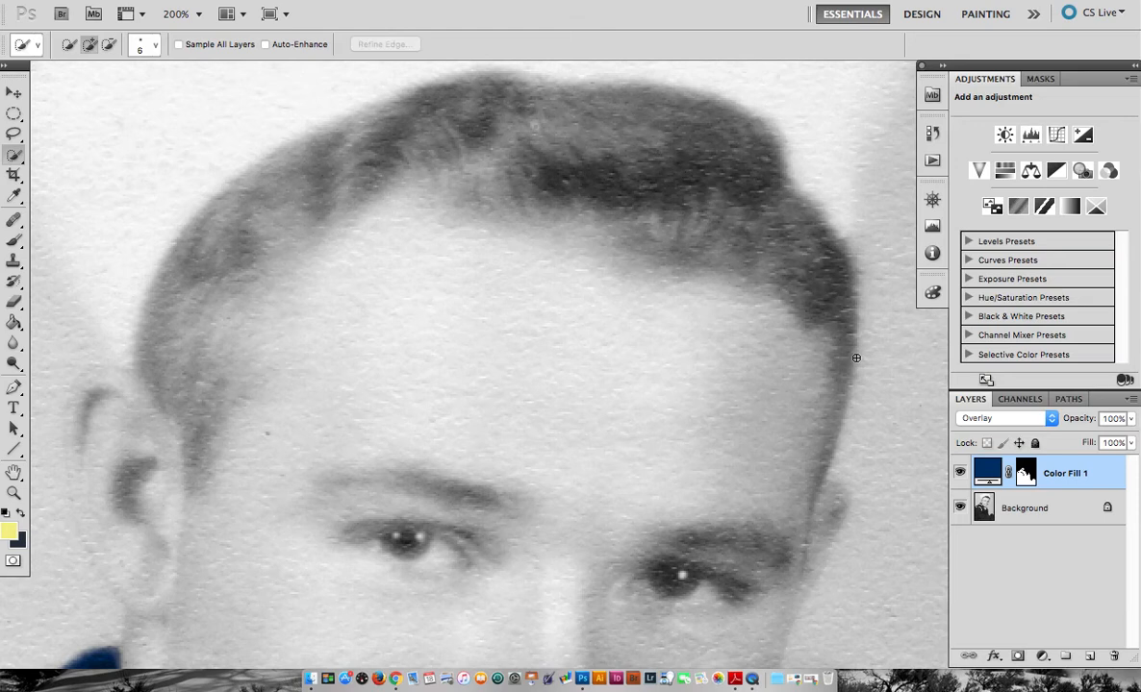
Quick-select the hair on the Background layer across to the sideburn by the near ear, subtracting excess forehead at that temple.
click(1025, 515)
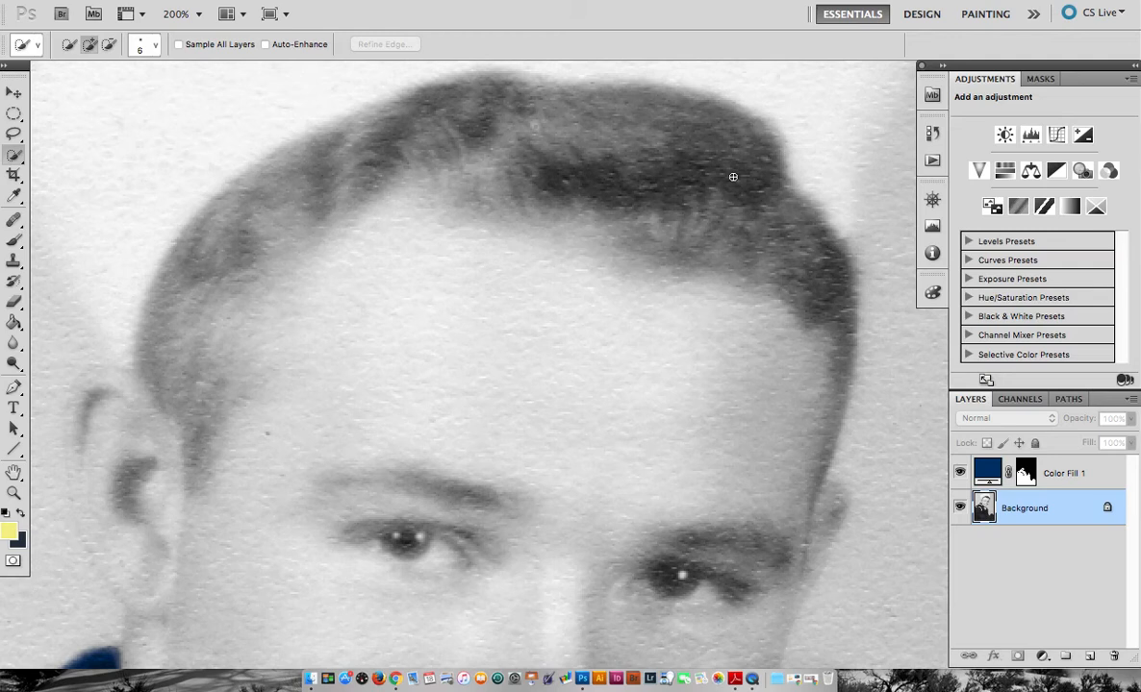
click(1044, 473)
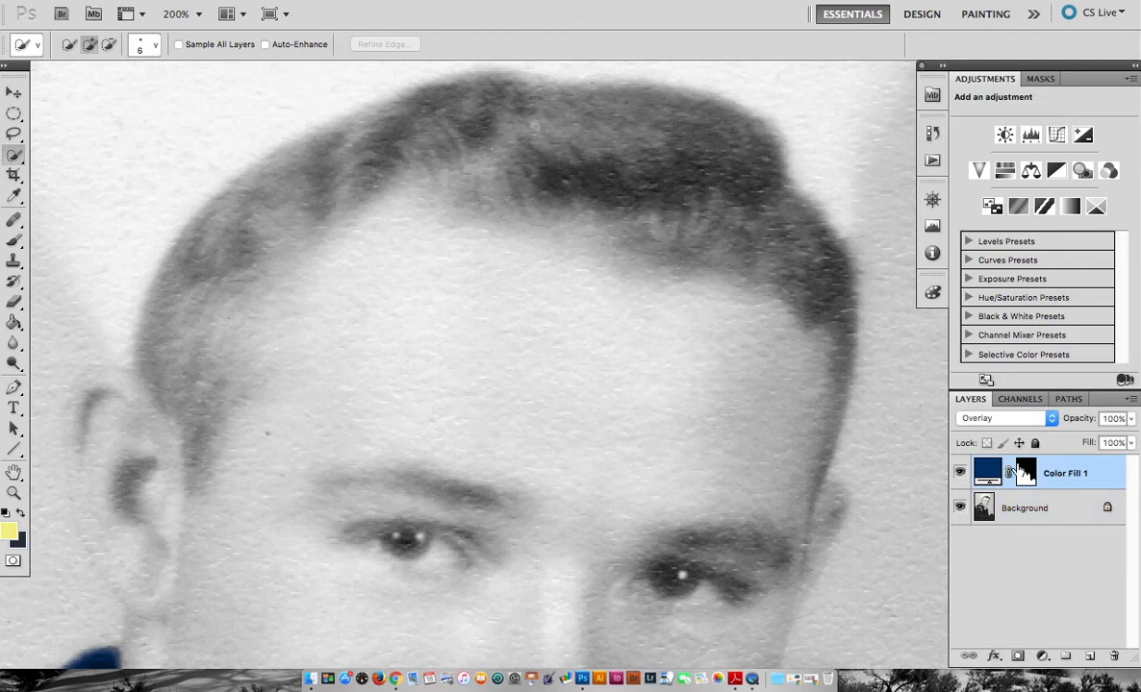
click(1031, 508)
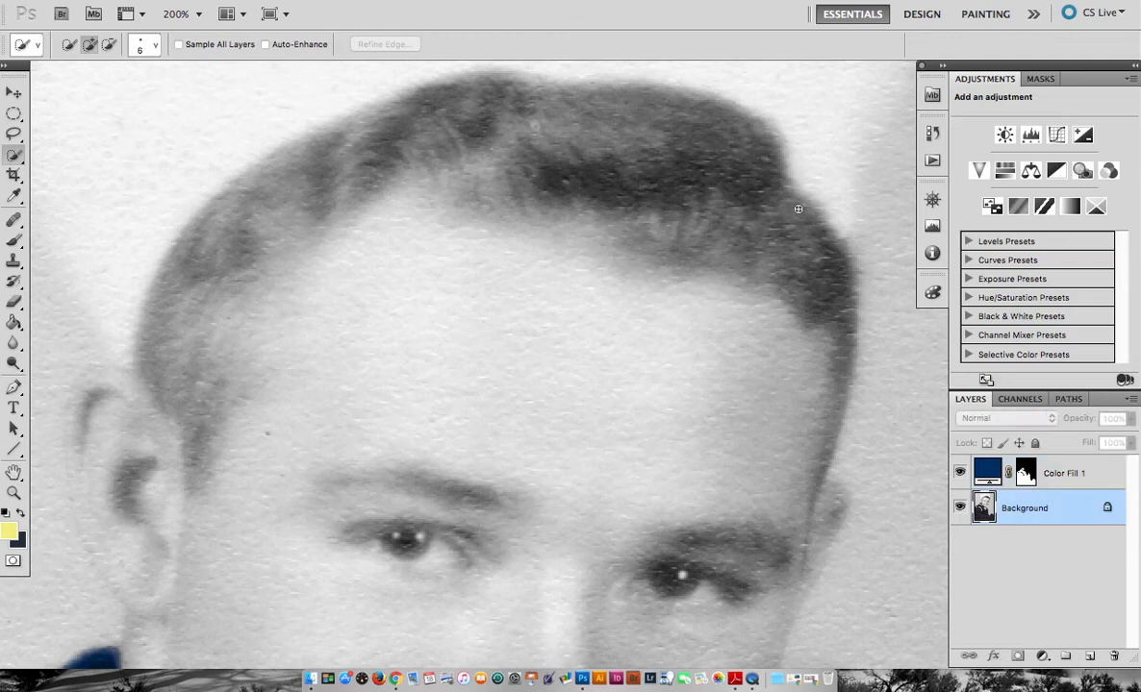
mouse_move(831, 295)
mouse_down()
mouse_move(764, 279)
mouse_move(731, 197)
mouse_move(667, 158)
mouse_move(481, 87)
mouse_move(380, 111)
mouse_move(323, 173)
mouse_move(178, 255)
mouse_move(158, 308)
mouse_move(196, 422)
mouse_move(184, 417)
mouse_move(193, 484)
mouse_move(197, 404)
mouse_move(234, 352)
mouse_up()
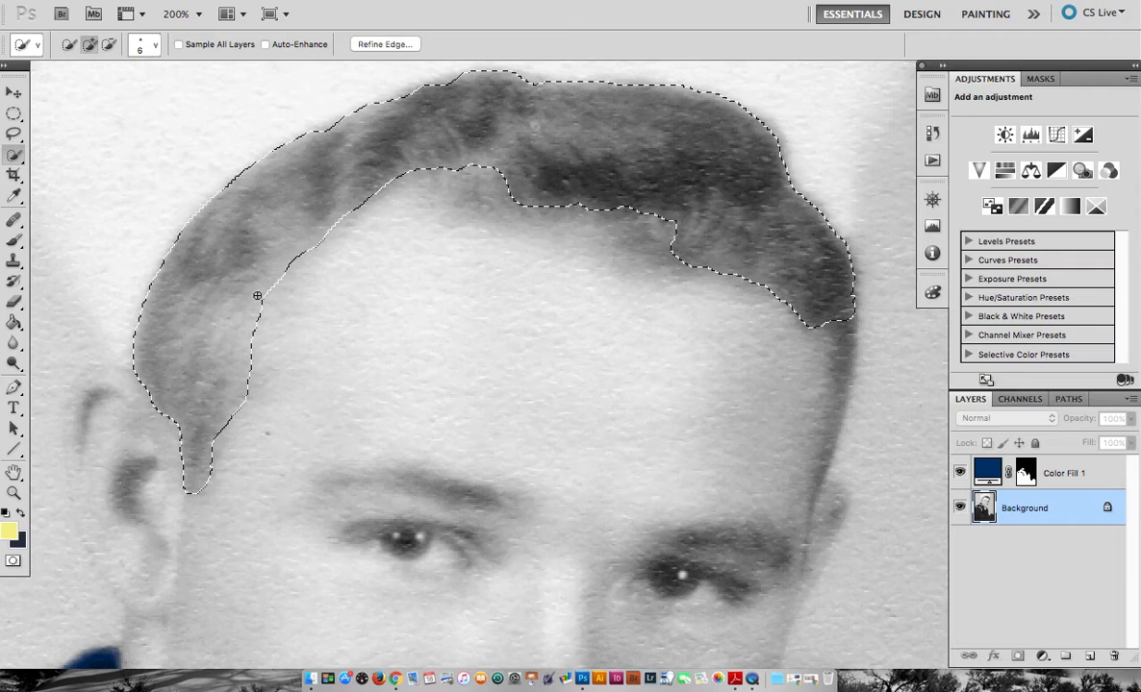
click(254, 384)
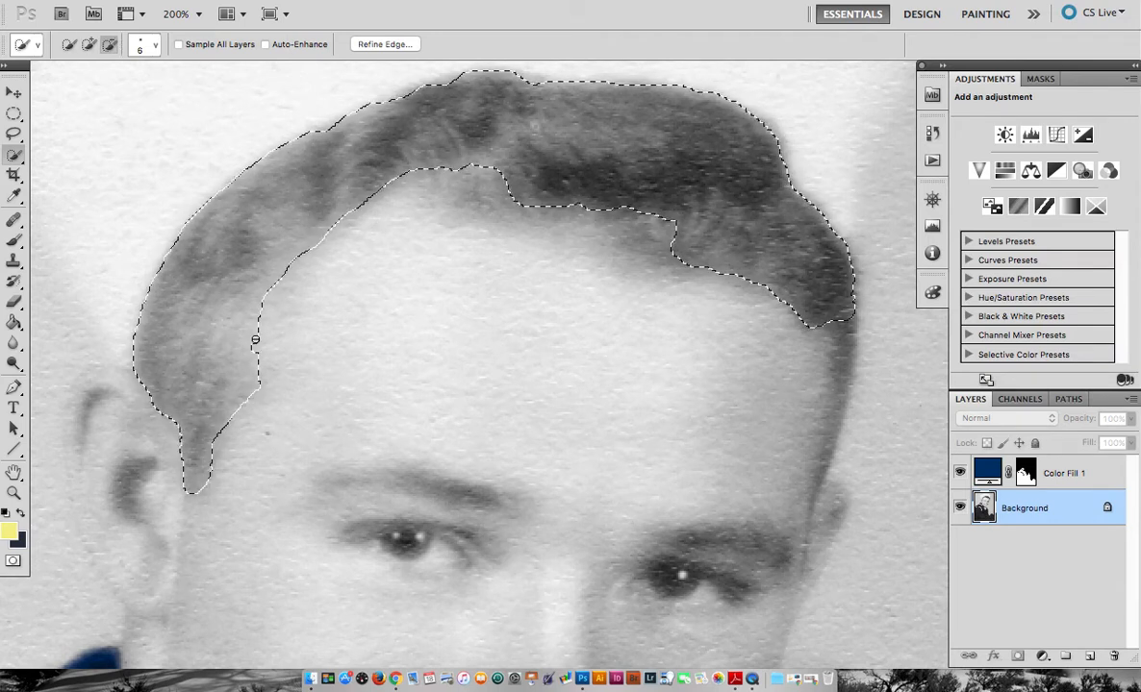
alt+click(254, 335)
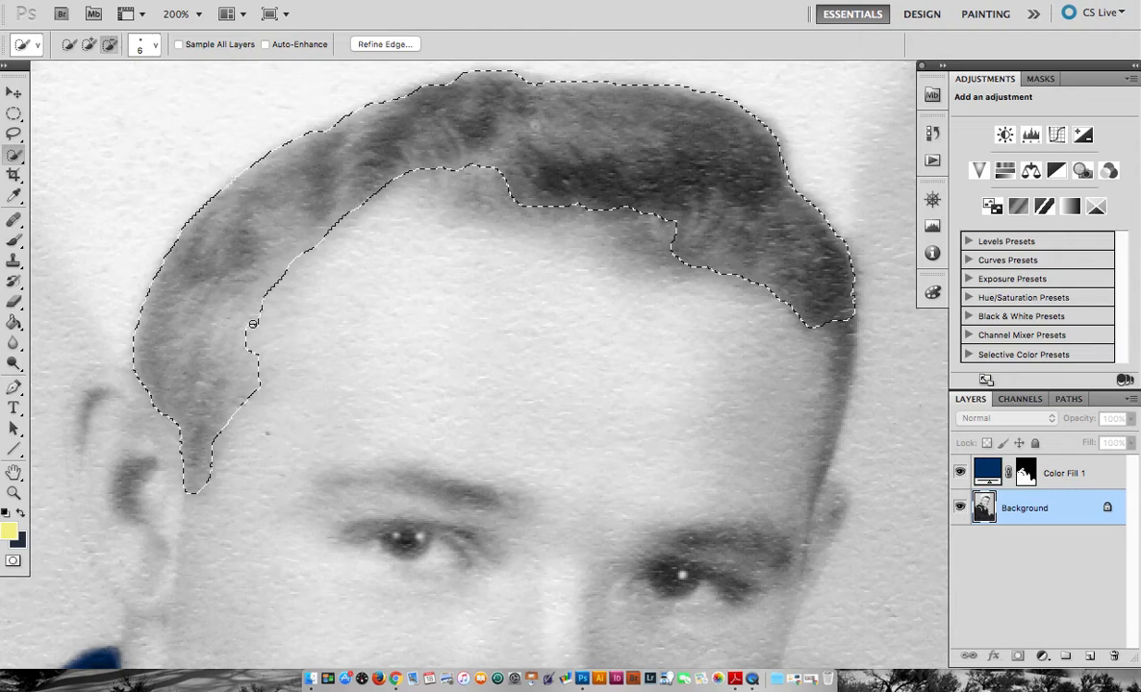
alt+click(253, 325)
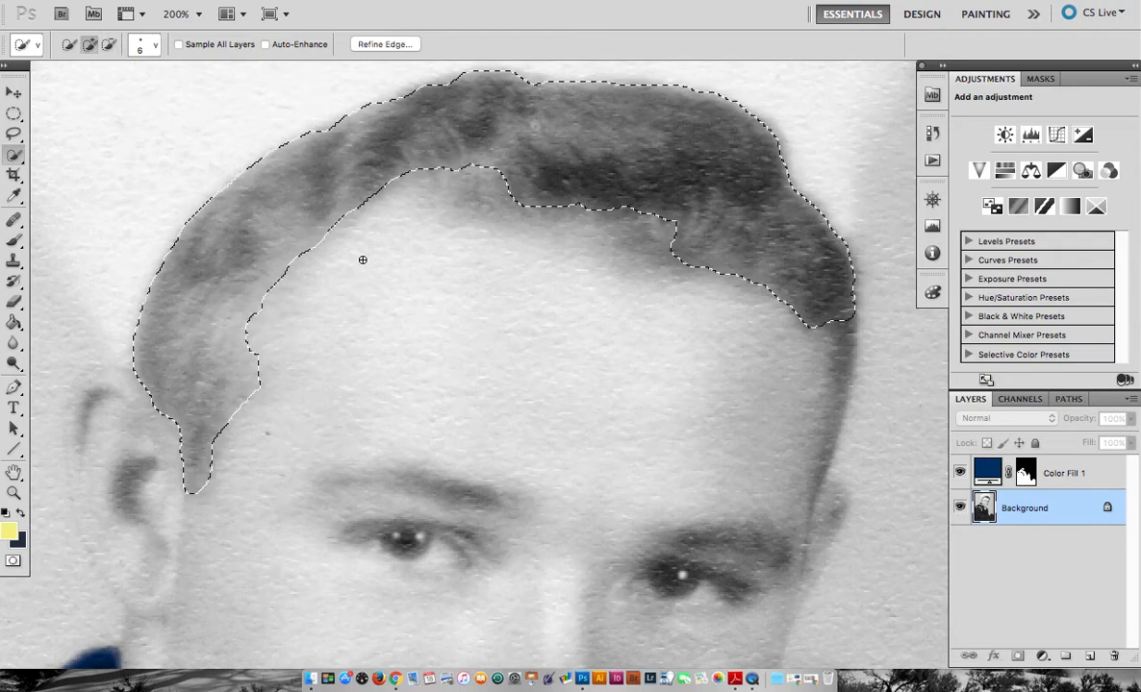
Extend the hair selection along the front hairline, down the thin strip by the far ear and along the crown's edge.
drag(436, 191, 632, 209)
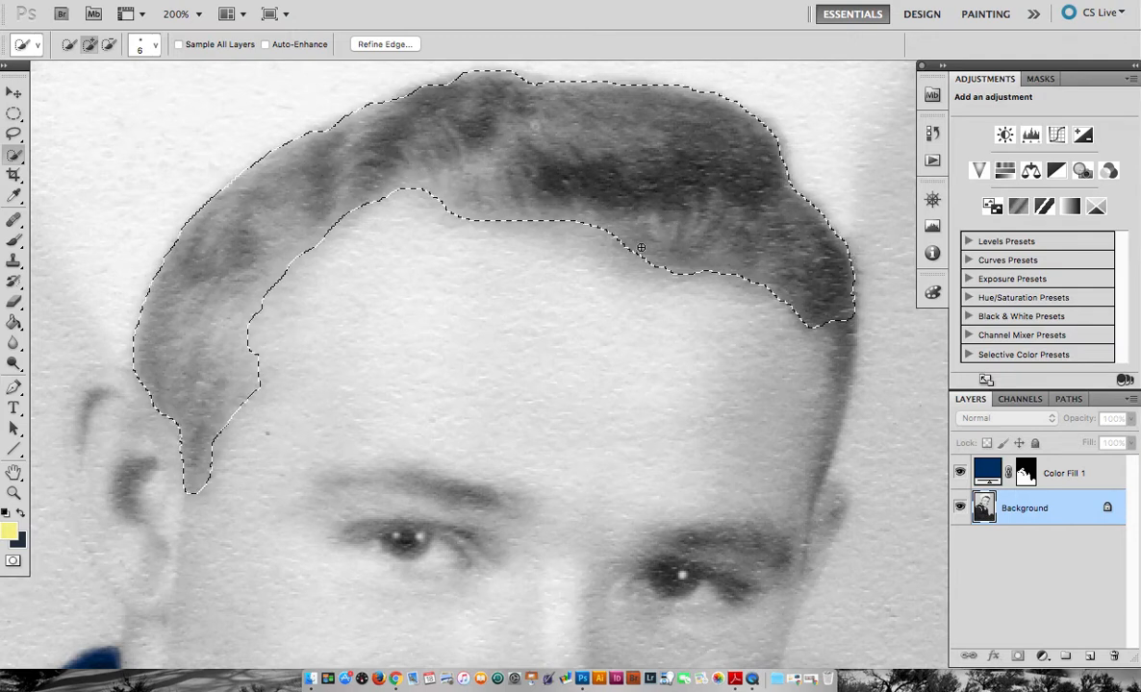
drag(652, 262, 734, 276)
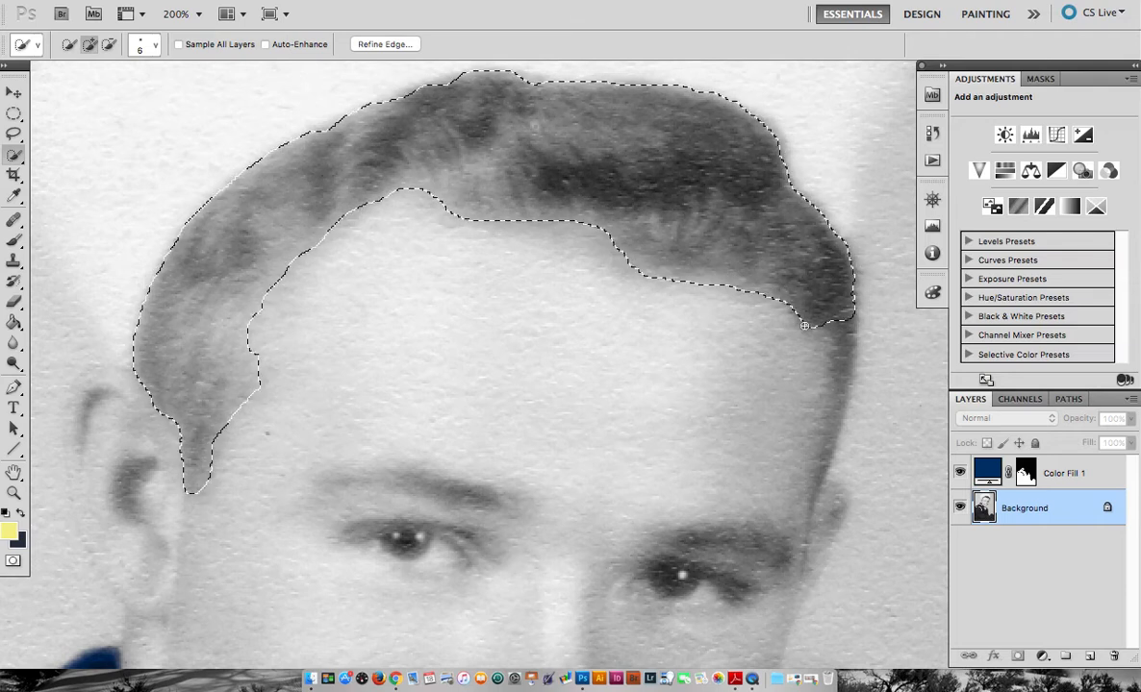
mouse_move(804, 325)
mouse_down()
mouse_move(829, 337)
mouse_move(837, 412)
mouse_move(815, 491)
mouse_up()
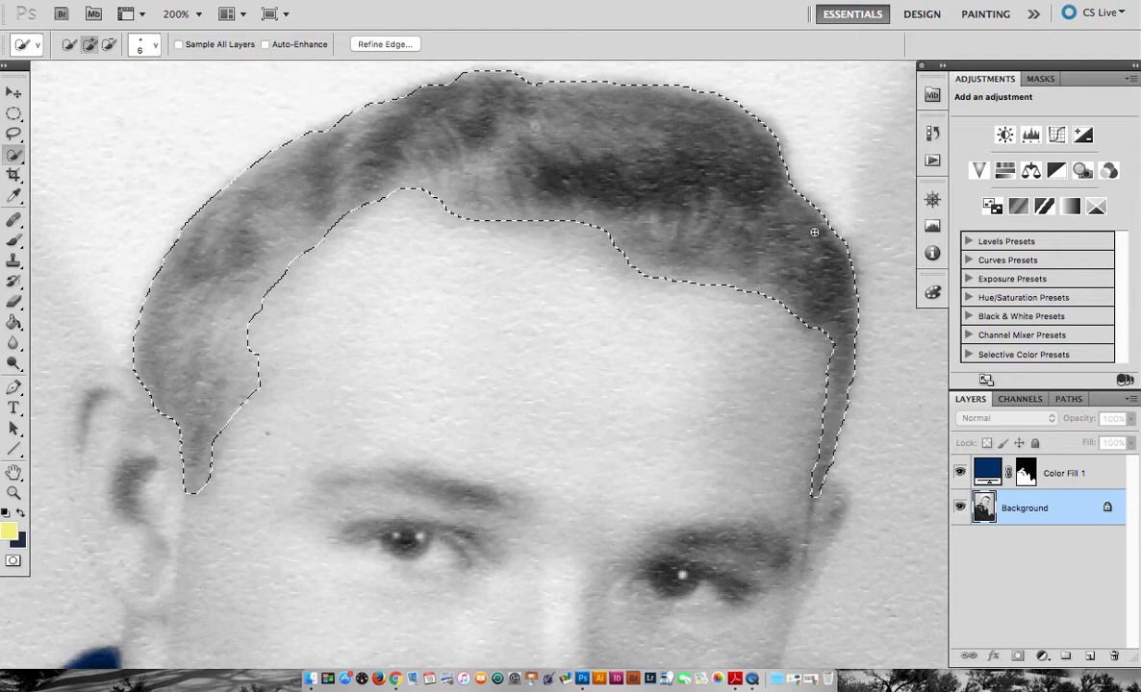
scroll(813, 232, up, 2)
drag(449, 103, 521, 102)
click(529, 103)
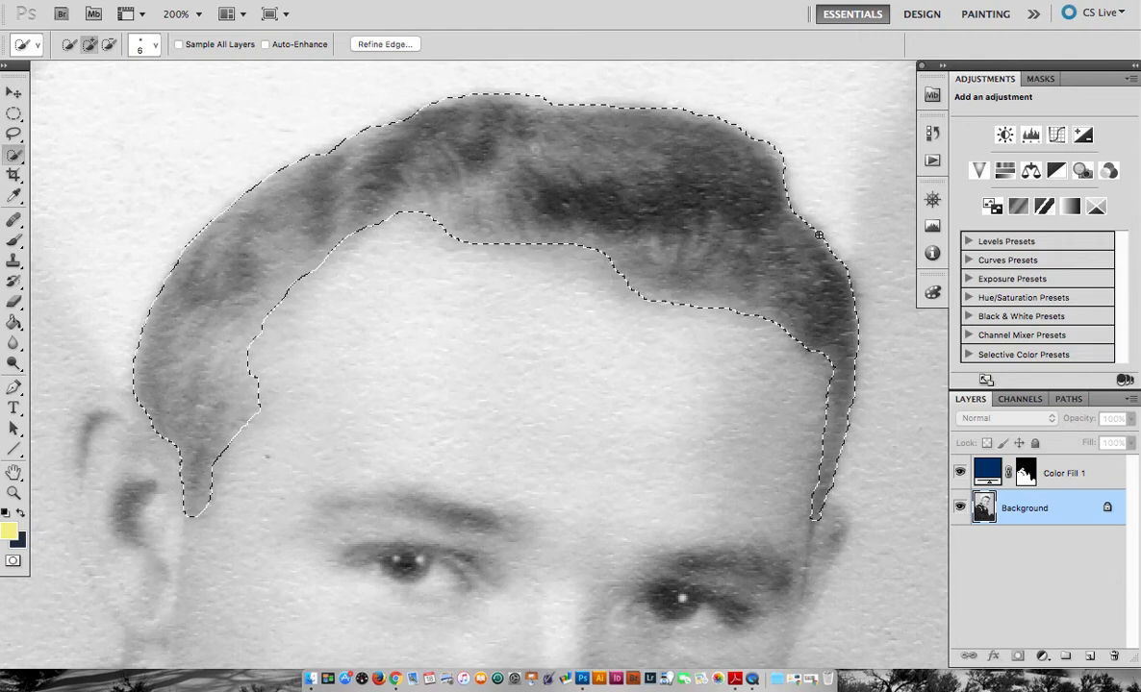
Subtract the excess skin at the temple by the near ear from the hair selection and refine its outline along the front hairline.
scroll(485, 245, down, 5)
scroll(486, 246, left, 2)
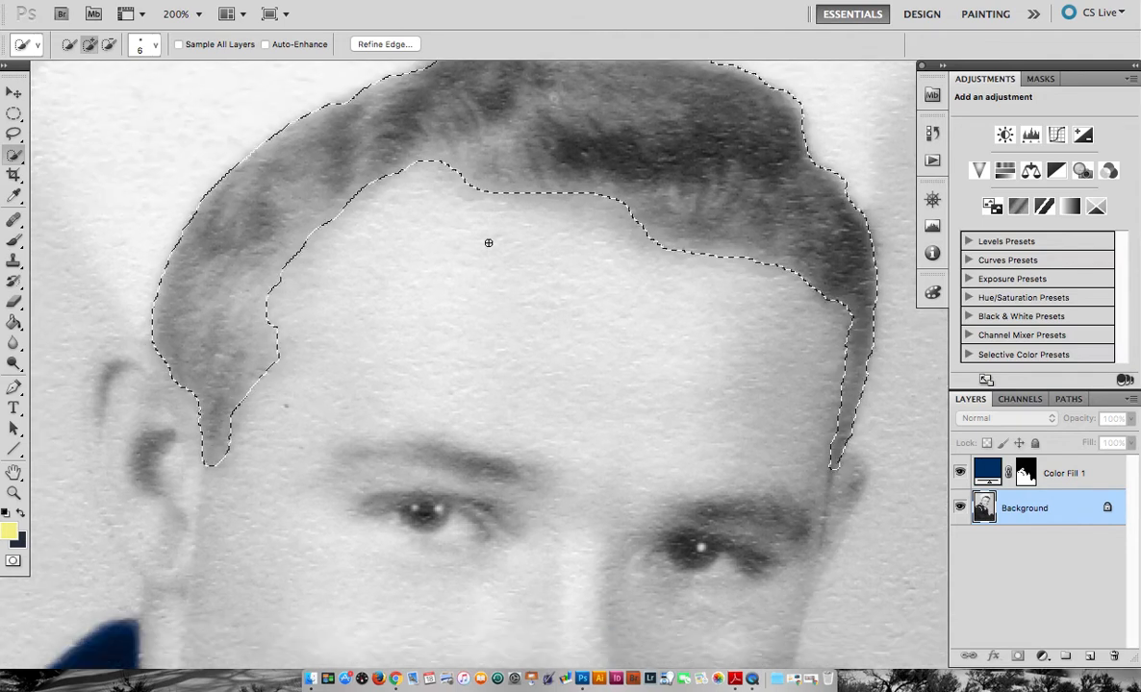
alt+click(274, 326)
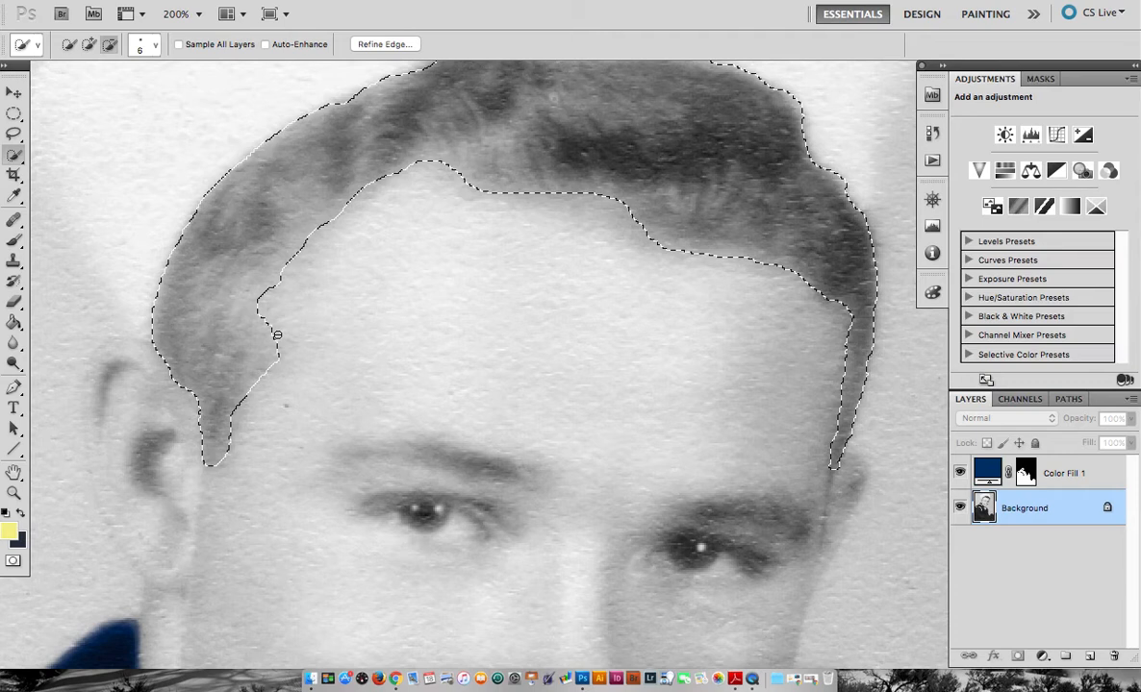
alt+click(270, 335)
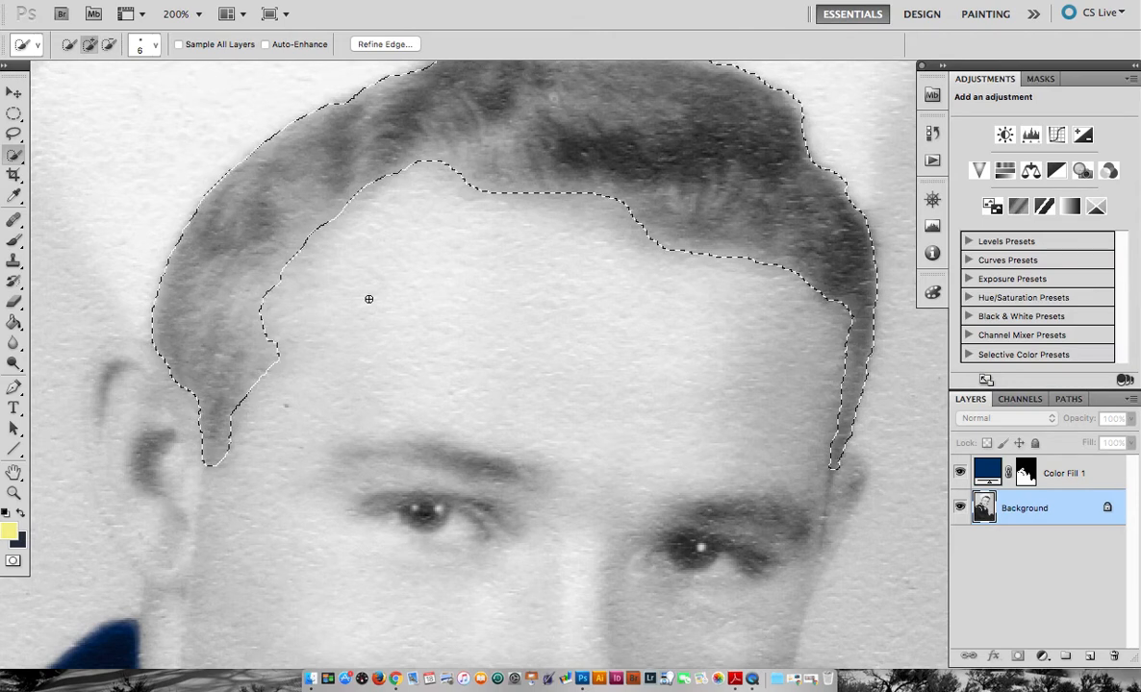
drag(449, 174, 460, 186)
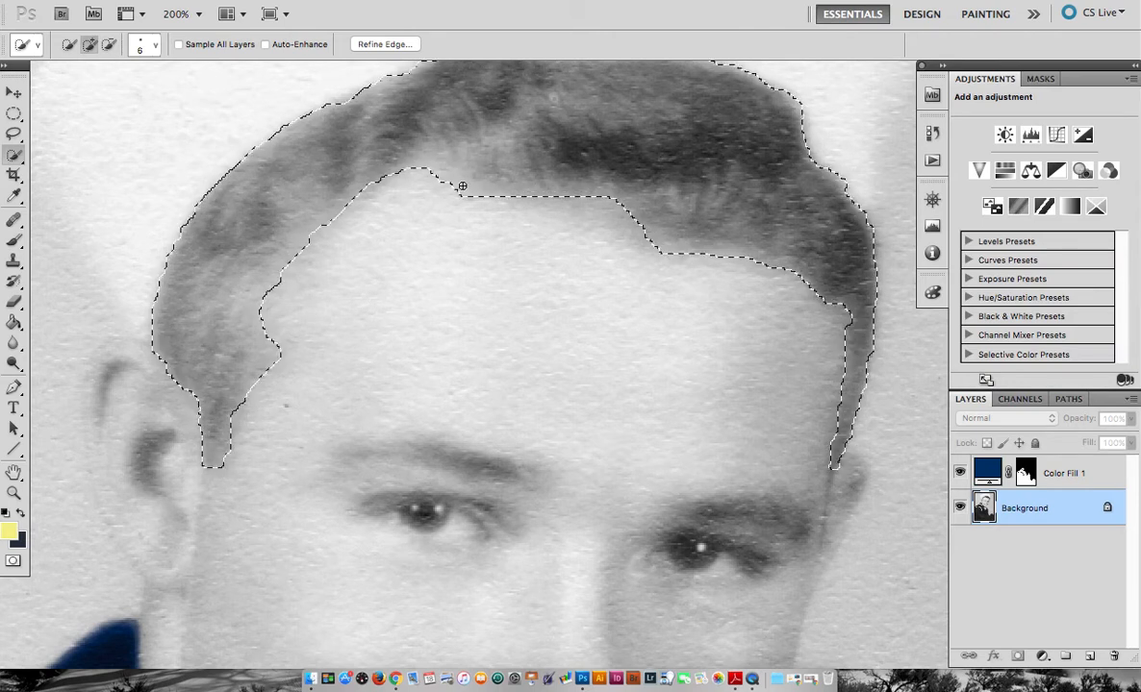
mouse_move(574, 206)
mouse_down()
mouse_move(600, 205)
mouse_move(593, 224)
mouse_move(579, 208)
mouse_move(560, 212)
mouse_move(588, 236)
mouse_up()
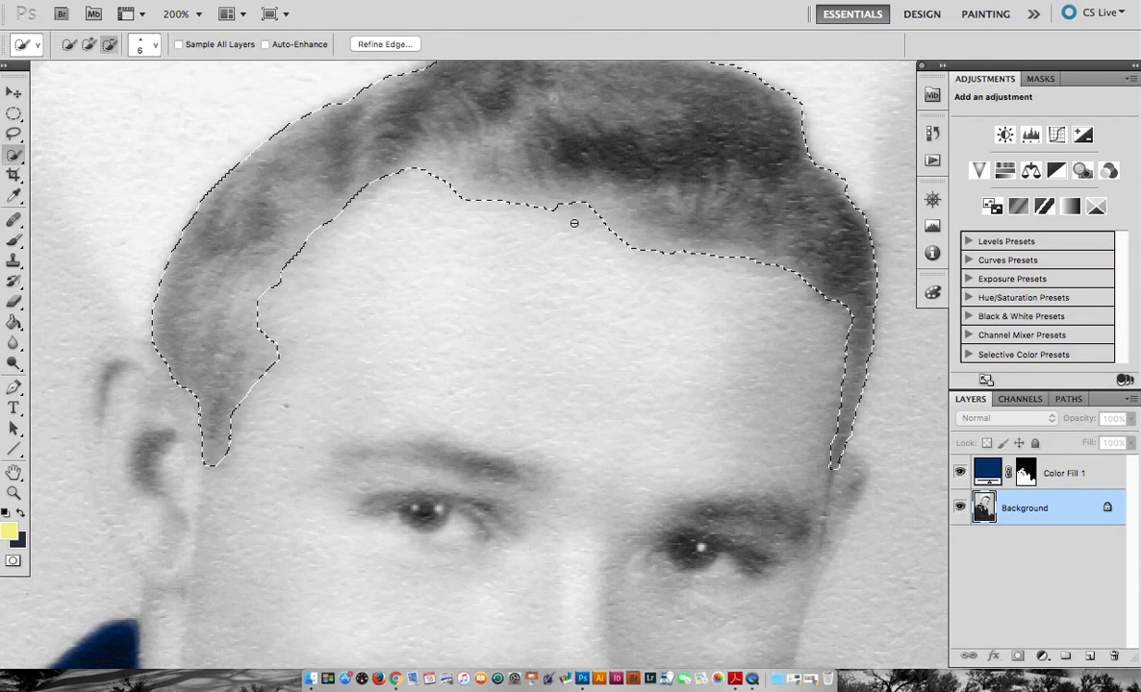
drag(637, 252, 609, 226)
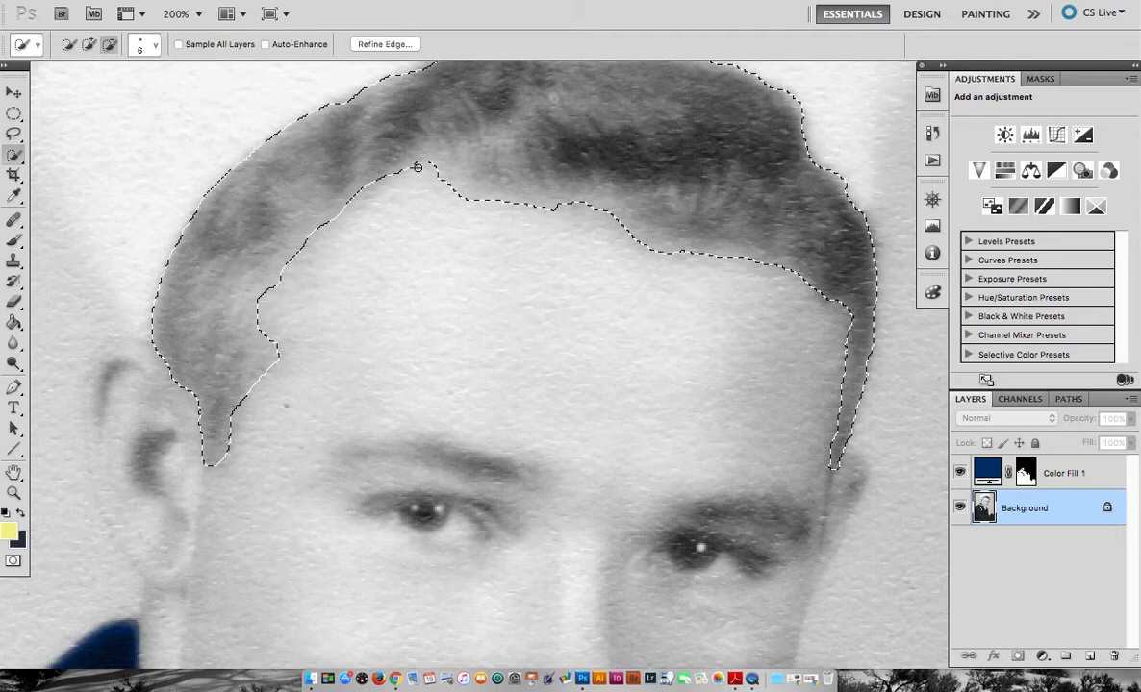
Refine the hair selection's edge with Smart Radius on, a radius of 2.2 px and slightly increased smoothing, output to a selection.
key(super+minus)
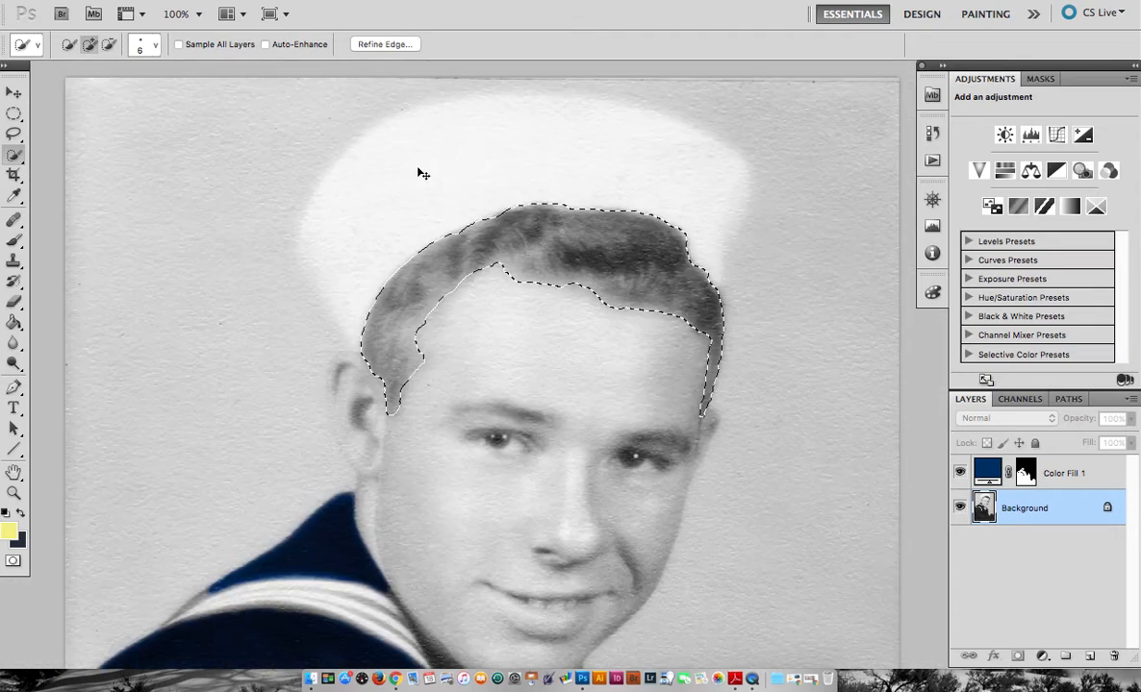
click(392, 43)
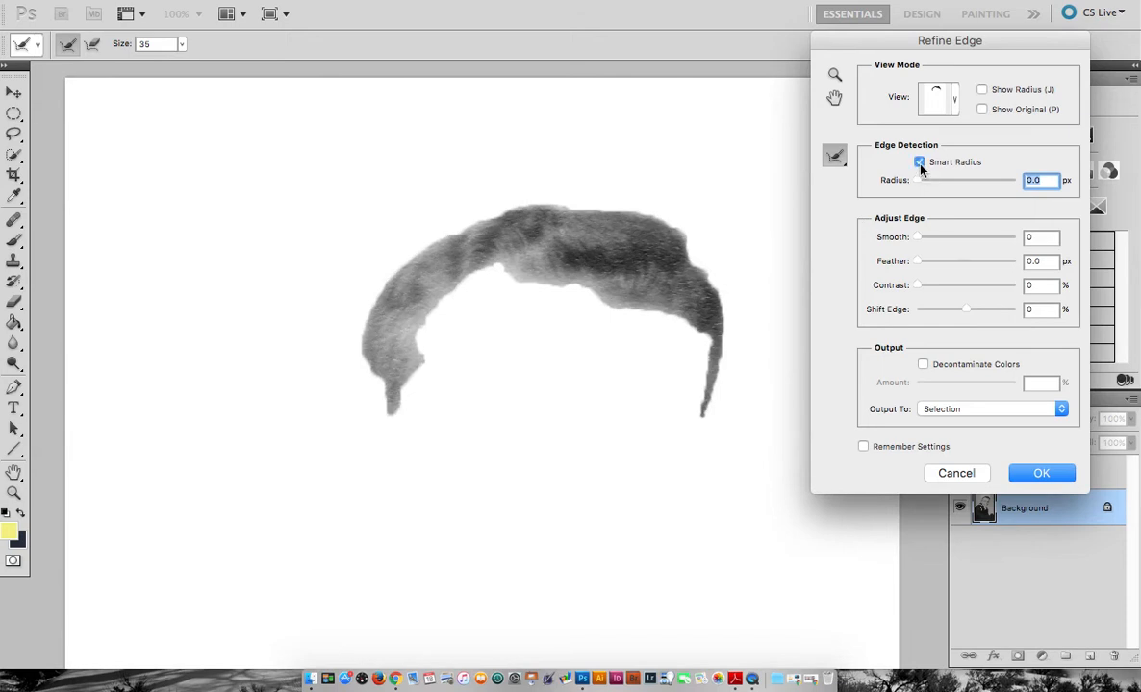
drag(920, 181, 929, 185)
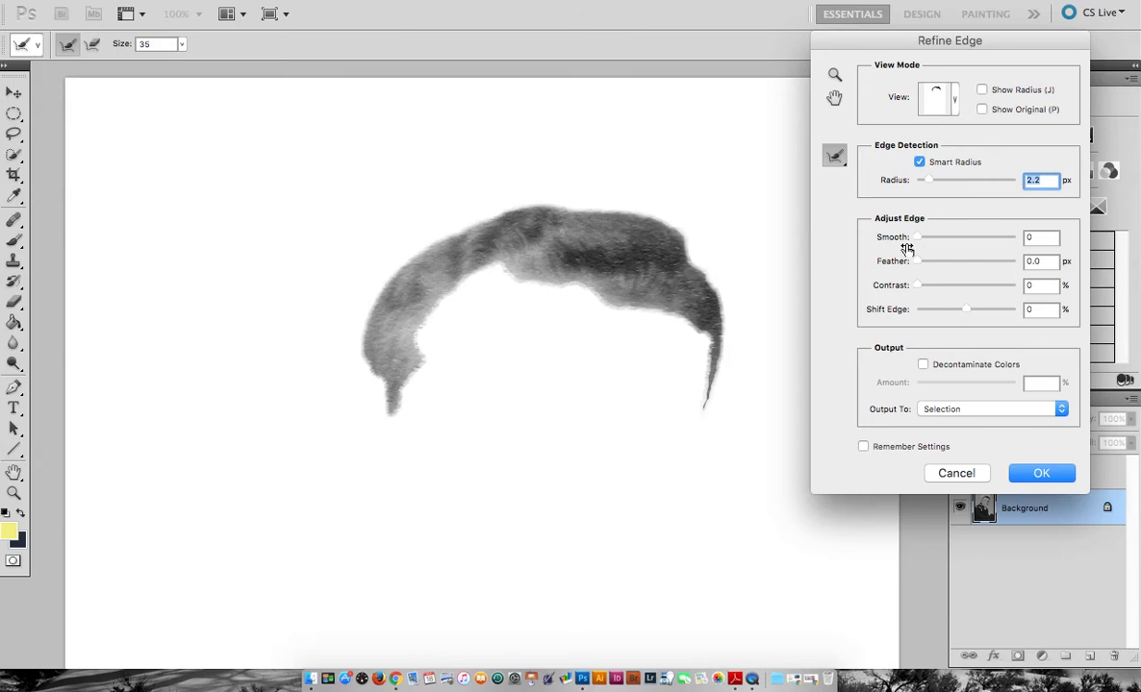
mouse_move(919, 241)
mouse_down()
mouse_move(941, 242)
mouse_move(930, 241)
mouse_up()
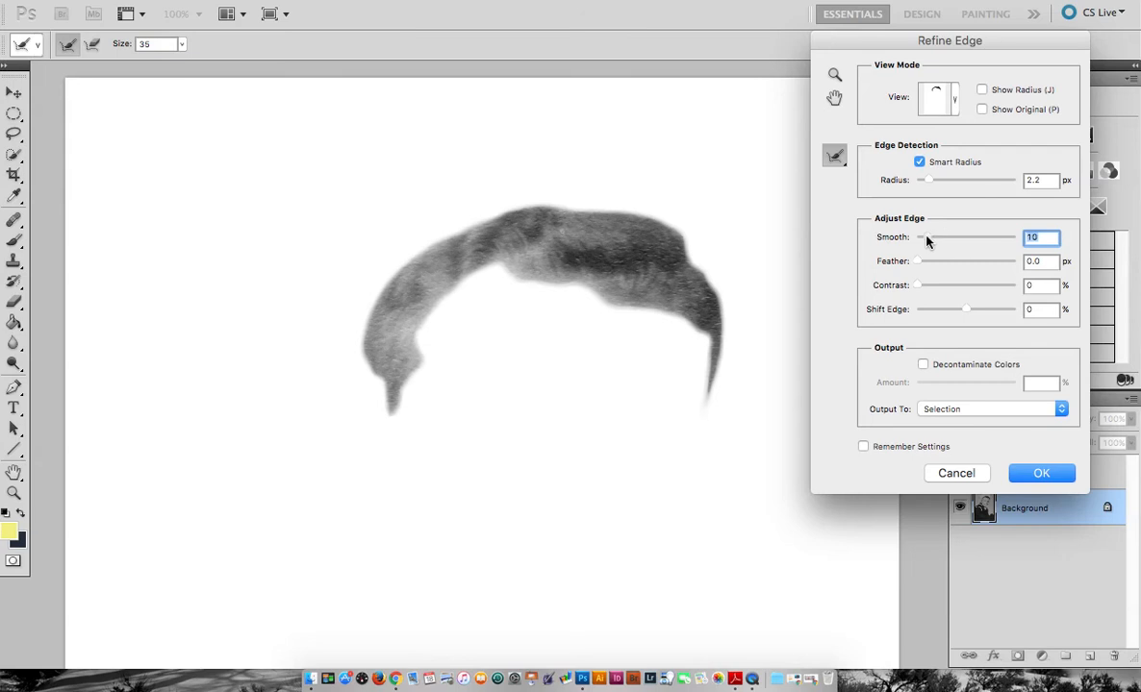
mouse_move(928, 242)
mouse_down()
mouse_move(904, 245)
mouse_move(936, 241)
mouse_up()
click(1030, 473)
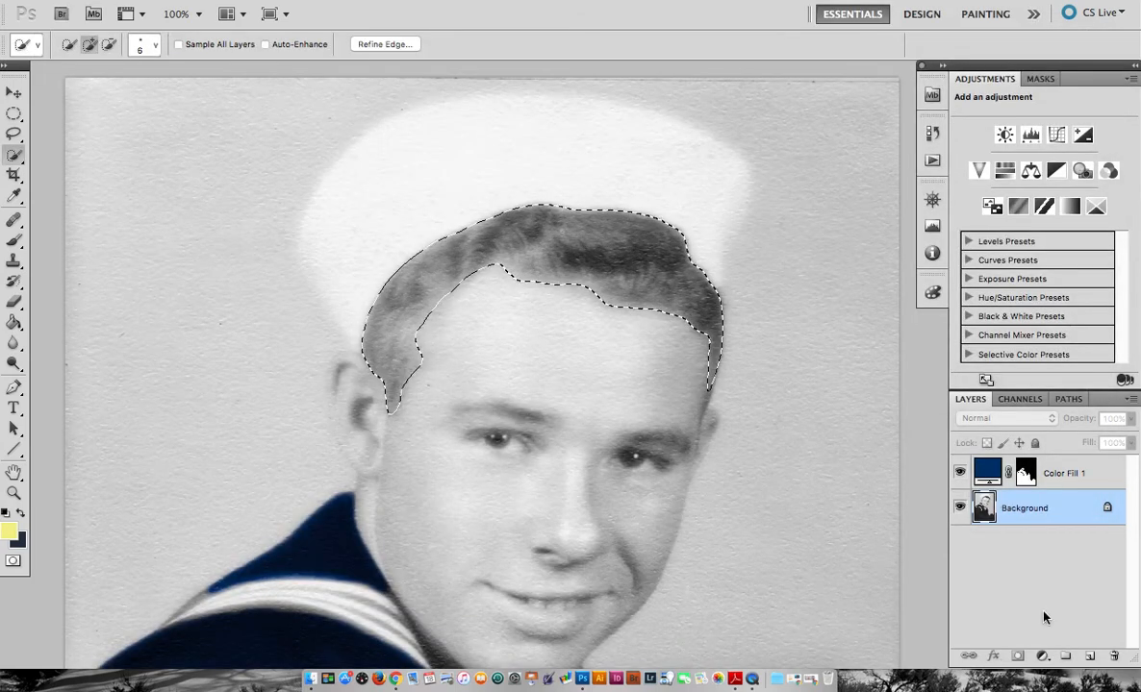
Add a solid color fill layer over the selected hair in reddish brown #7a340b.
click(1044, 660)
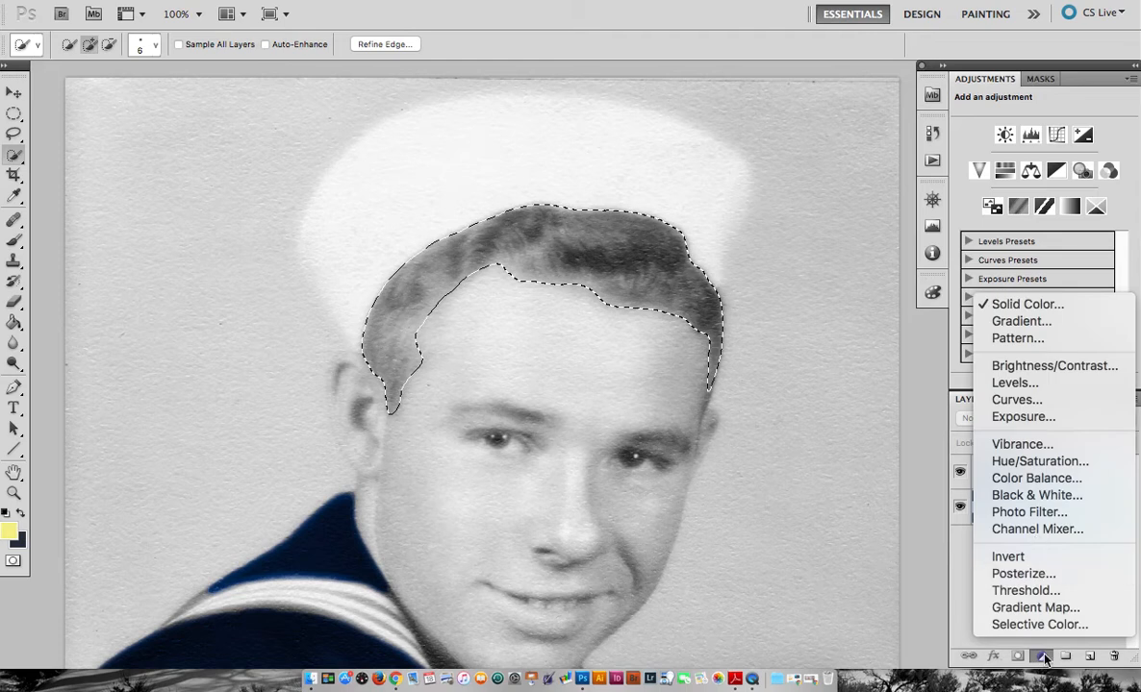
click(1006, 304)
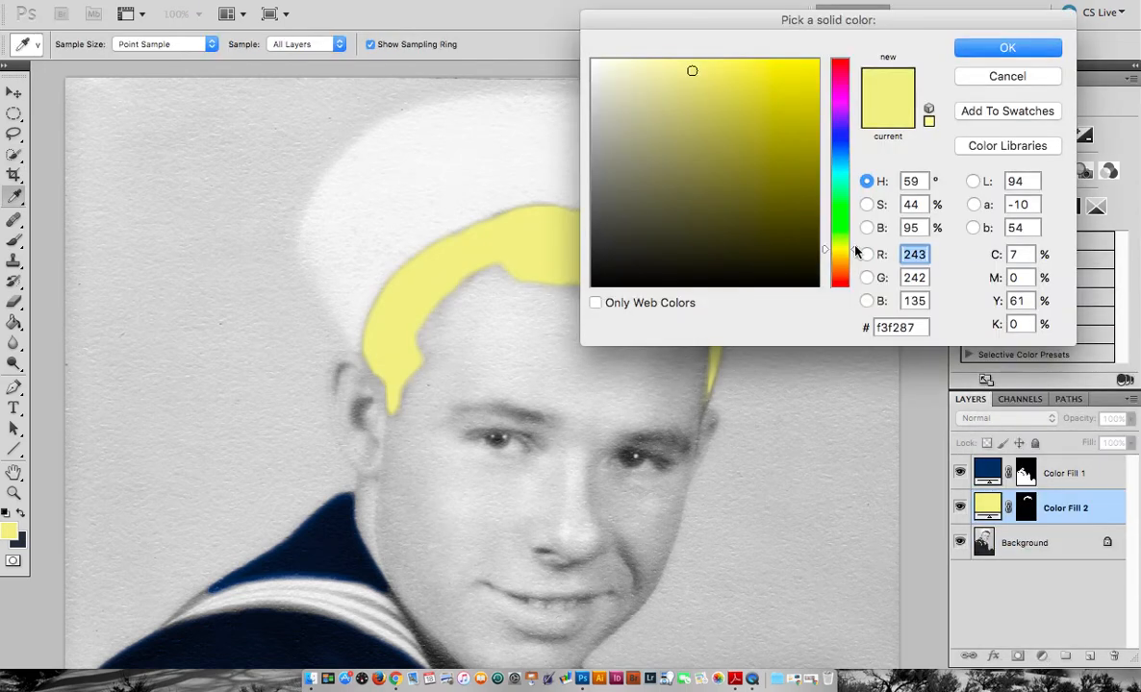
drag(855, 245, 855, 277)
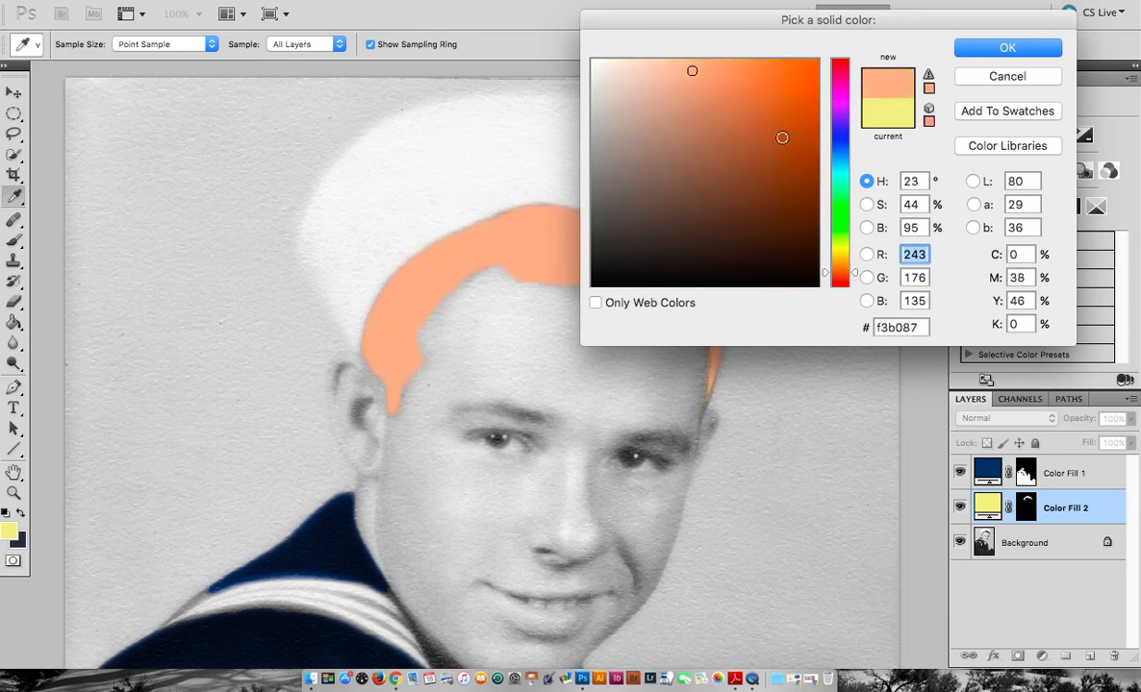
drag(763, 168, 798, 178)
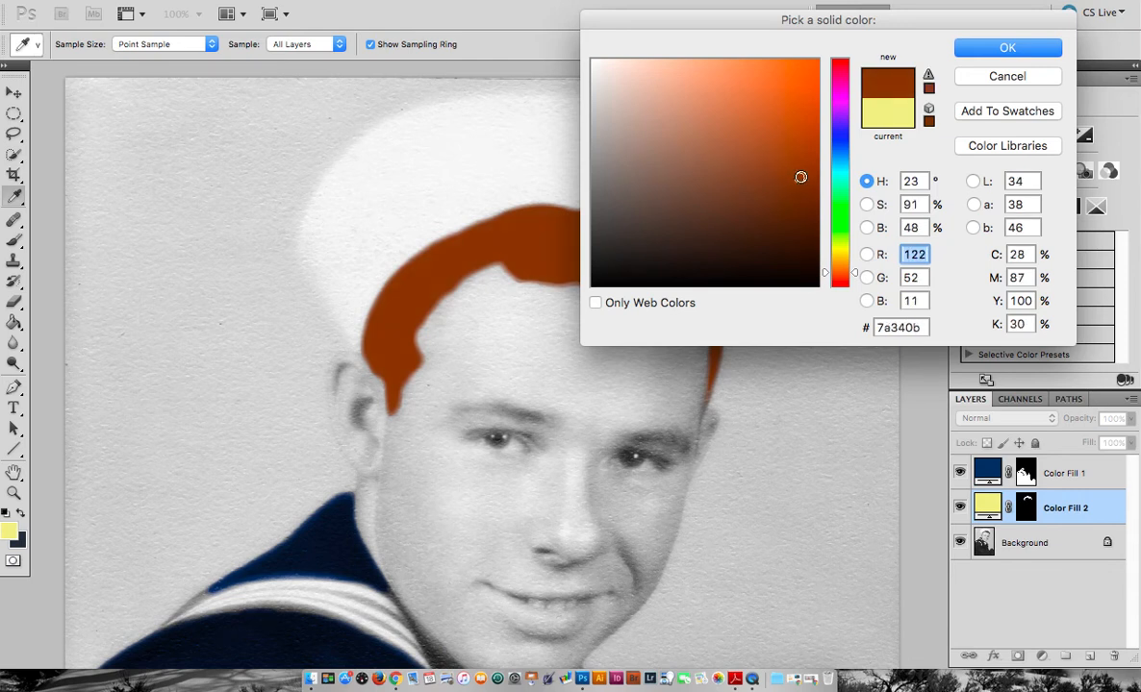
click(1007, 48)
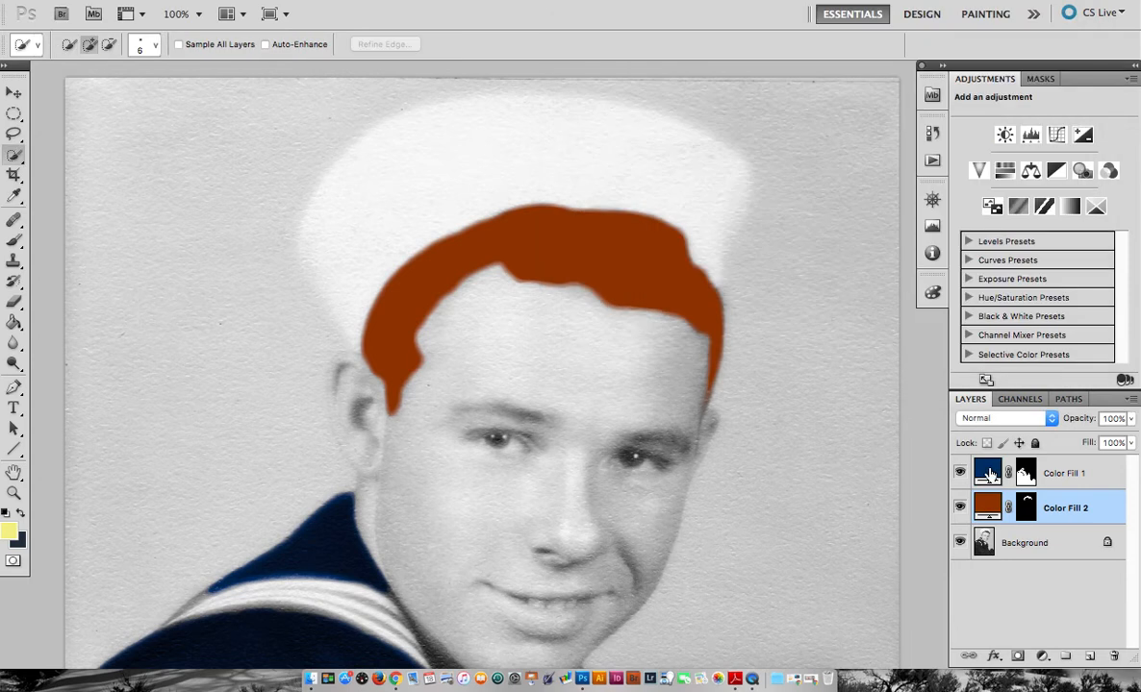
Compare the Overlay and Color blending modes on the hair's fill layer and settle on Overlay.
click(1017, 421)
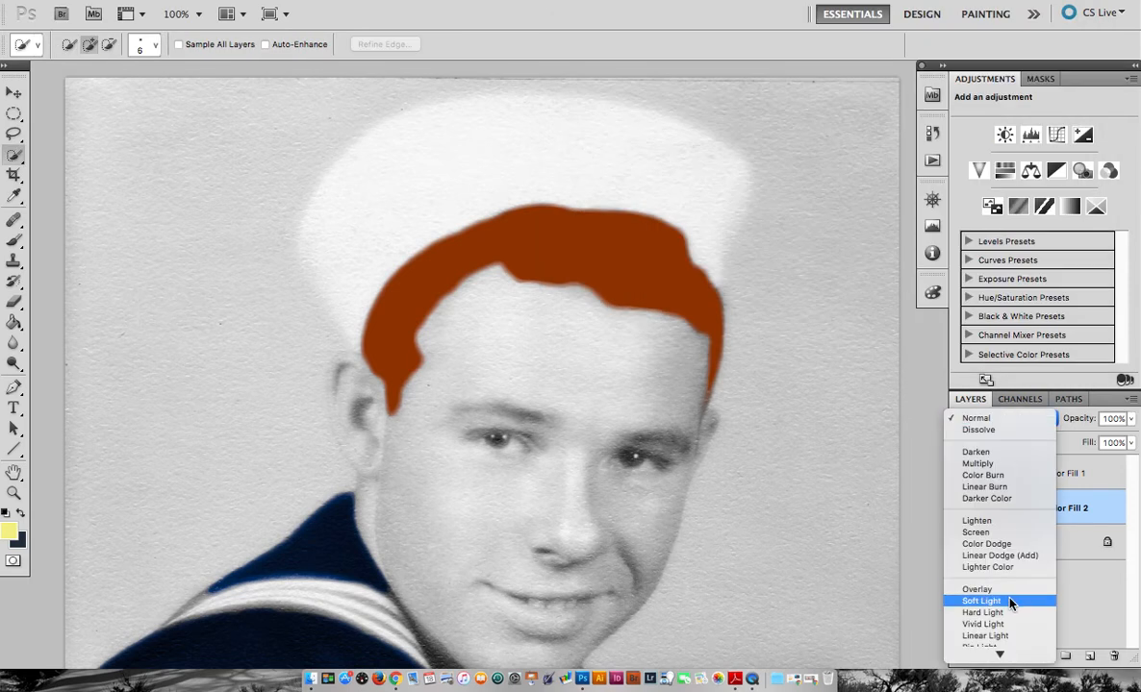
click(1008, 583)
click(1012, 420)
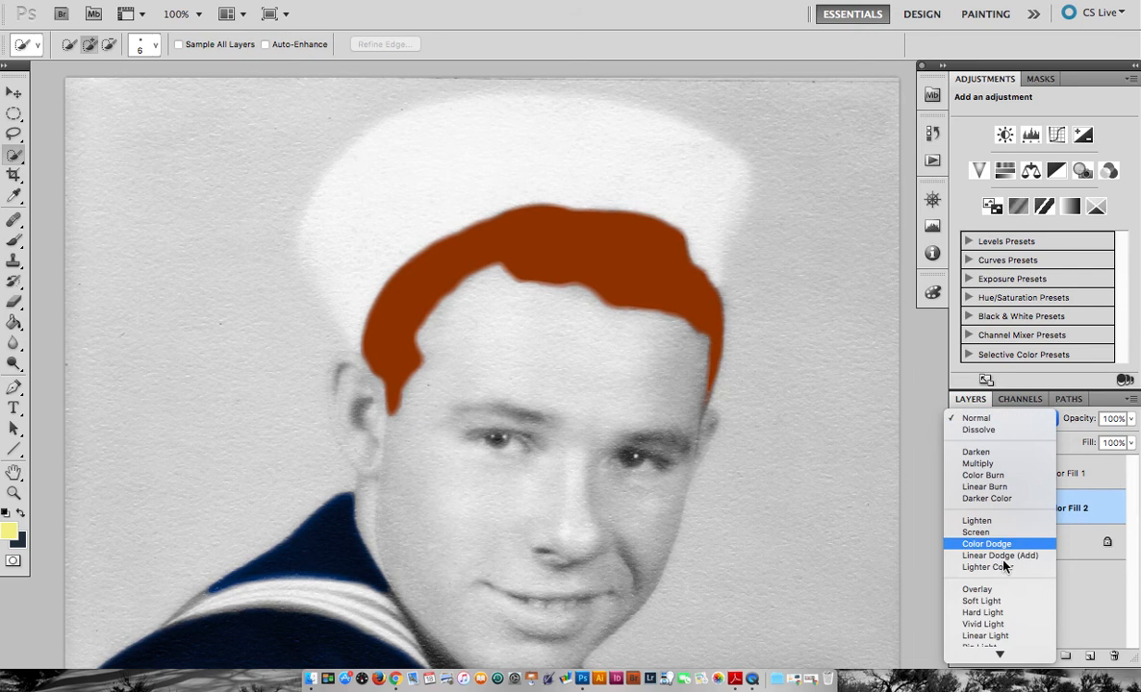
click(1000, 589)
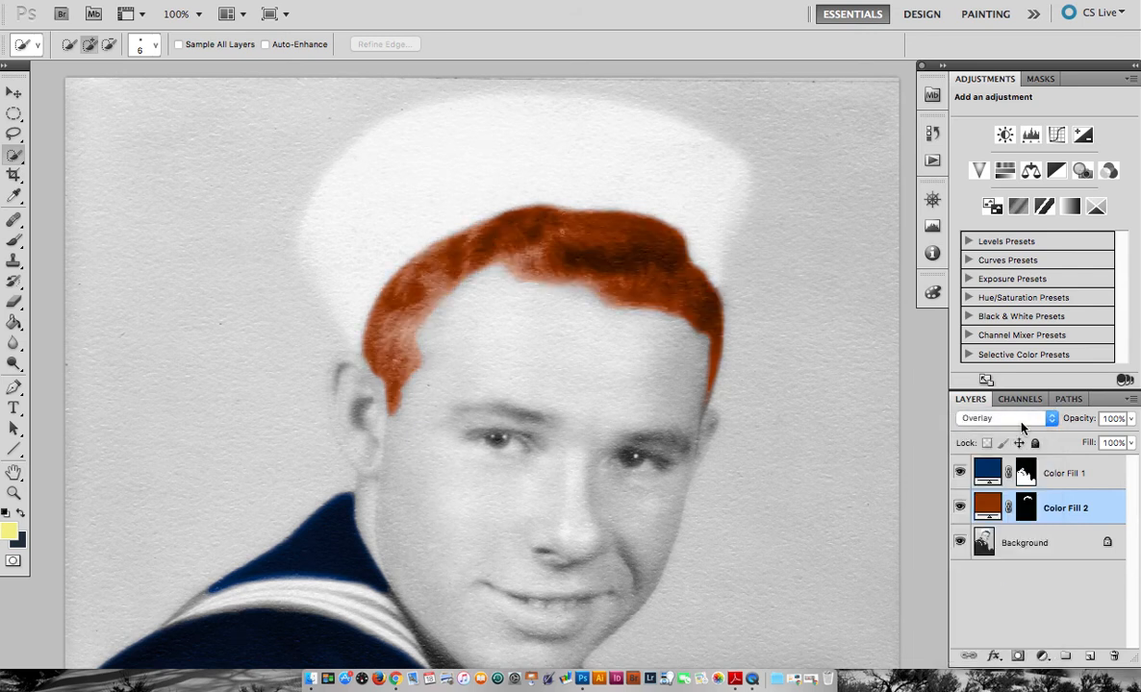
click(1022, 423)
click(1012, 600)
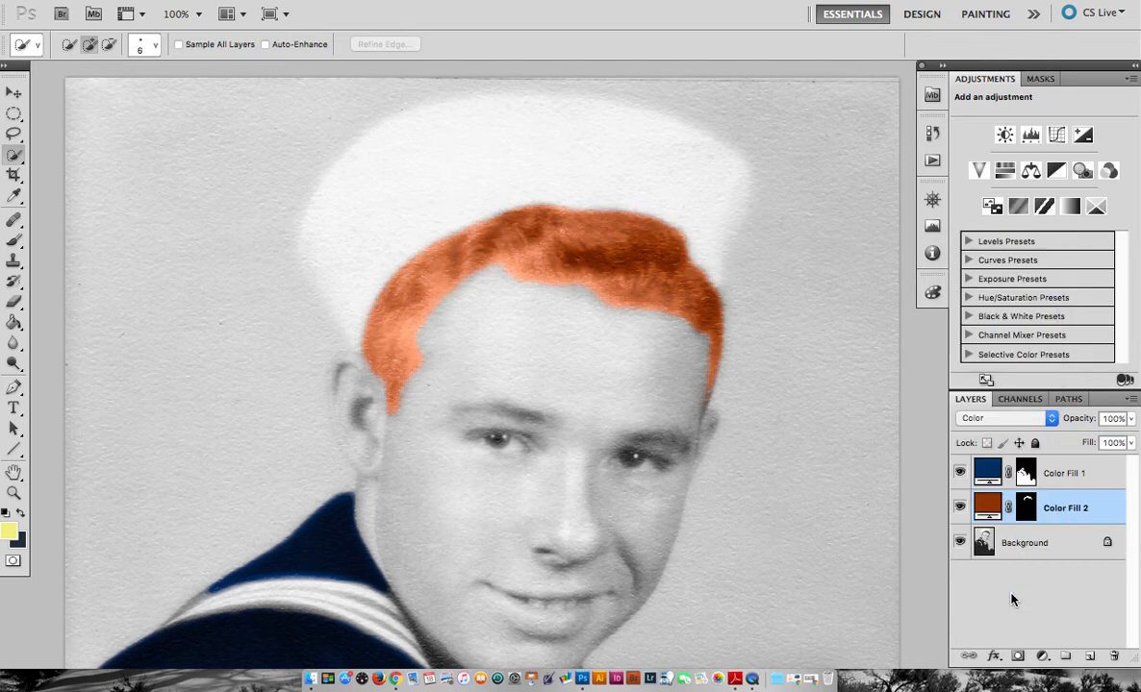
click(1005, 418)
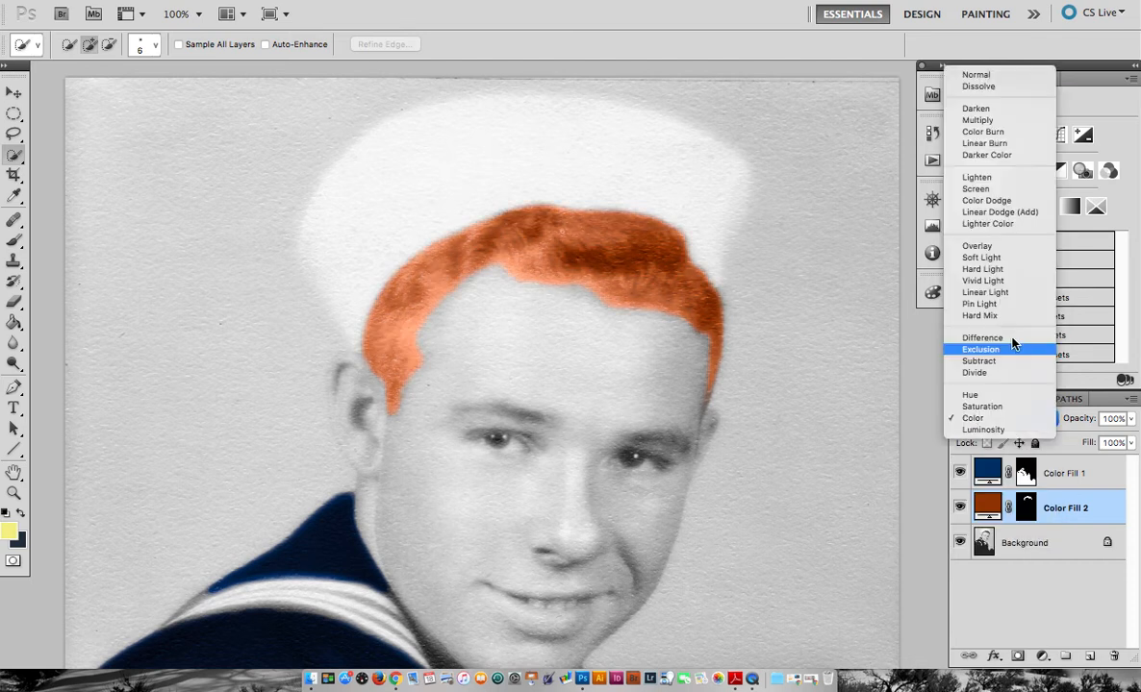
click(1000, 247)
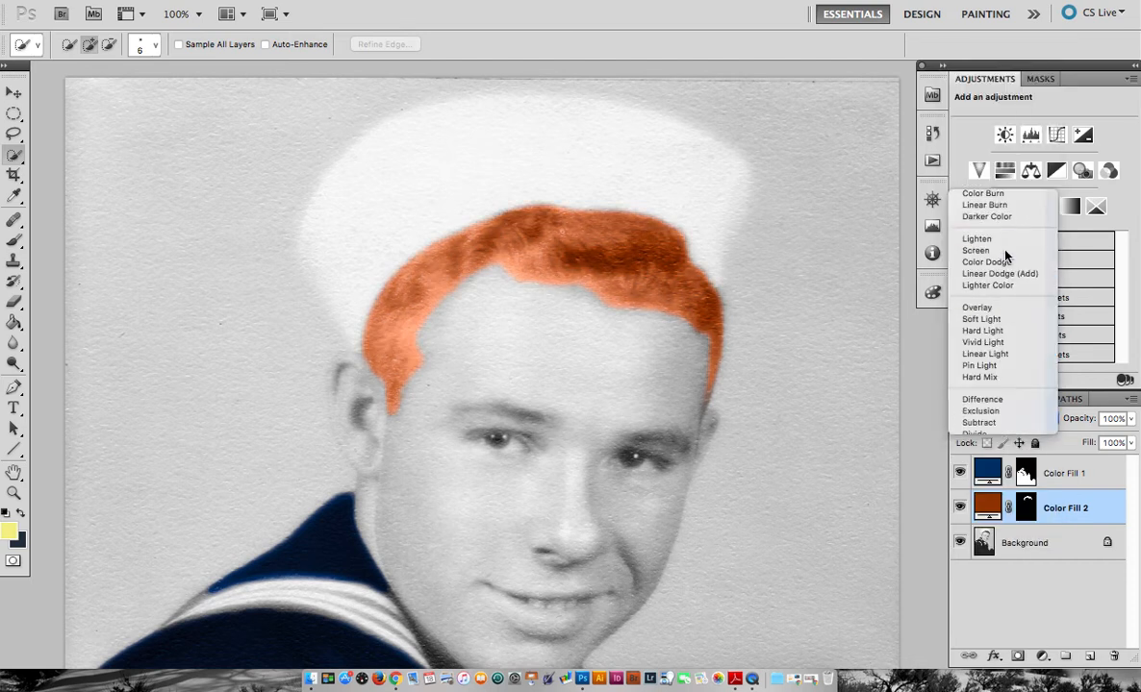
Change the hair fill layer's color to the darker brown #622e0f.
double_click(991, 507)
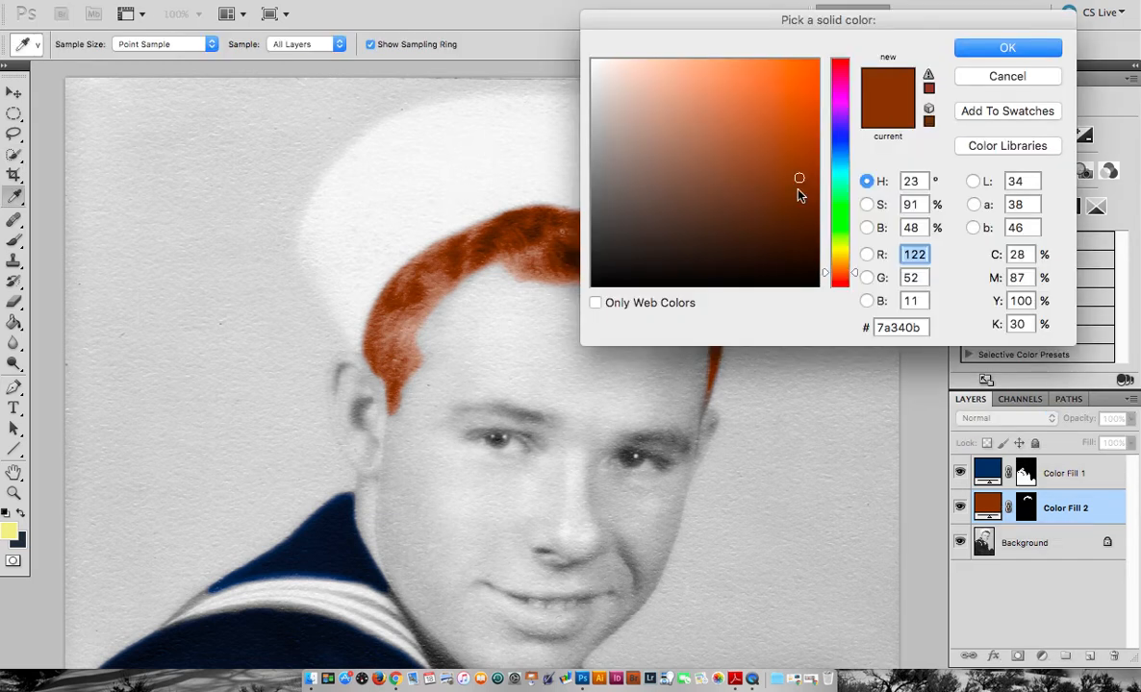
drag(798, 178, 782, 204)
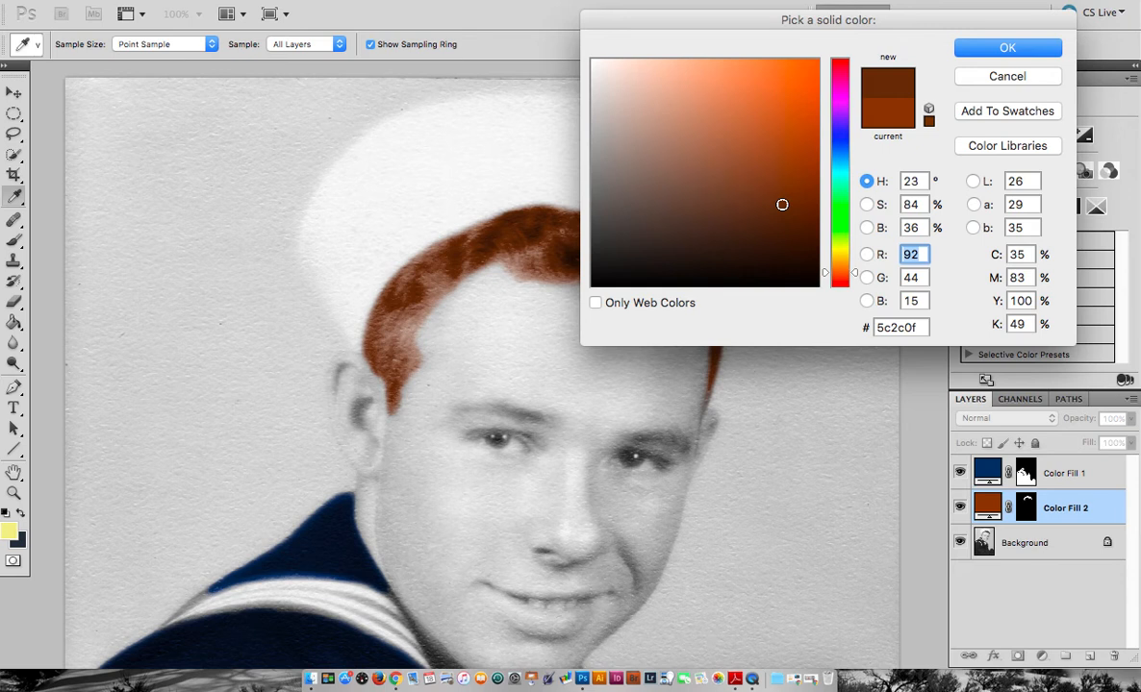
drag(782, 204, 784, 199)
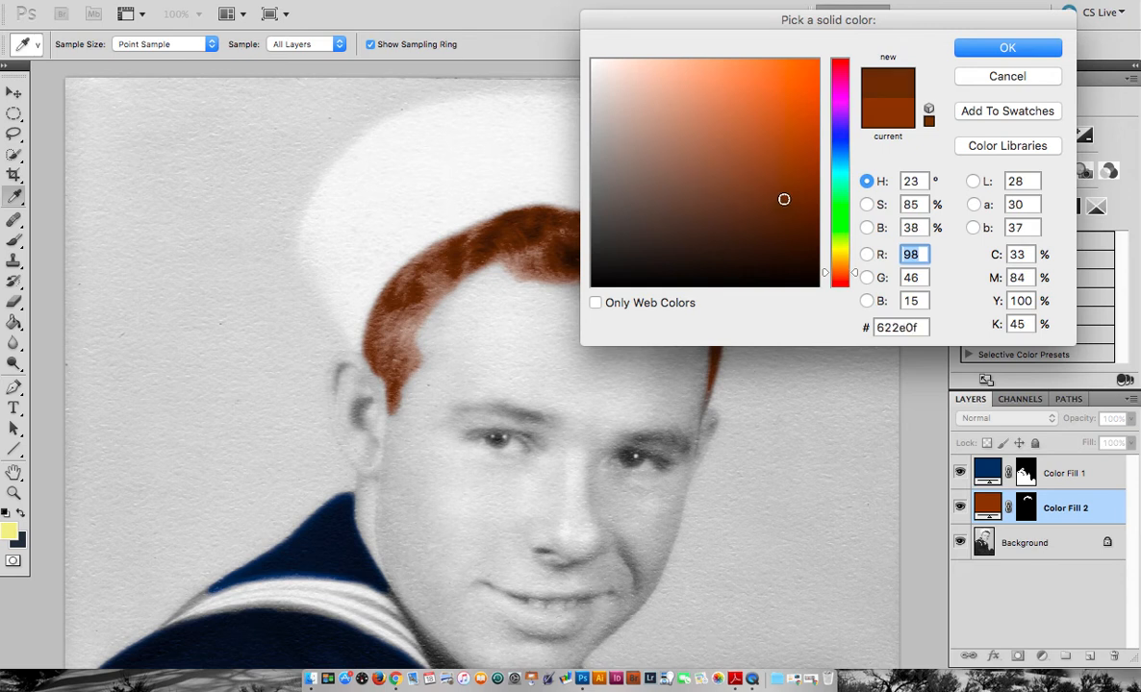
click(1000, 48)
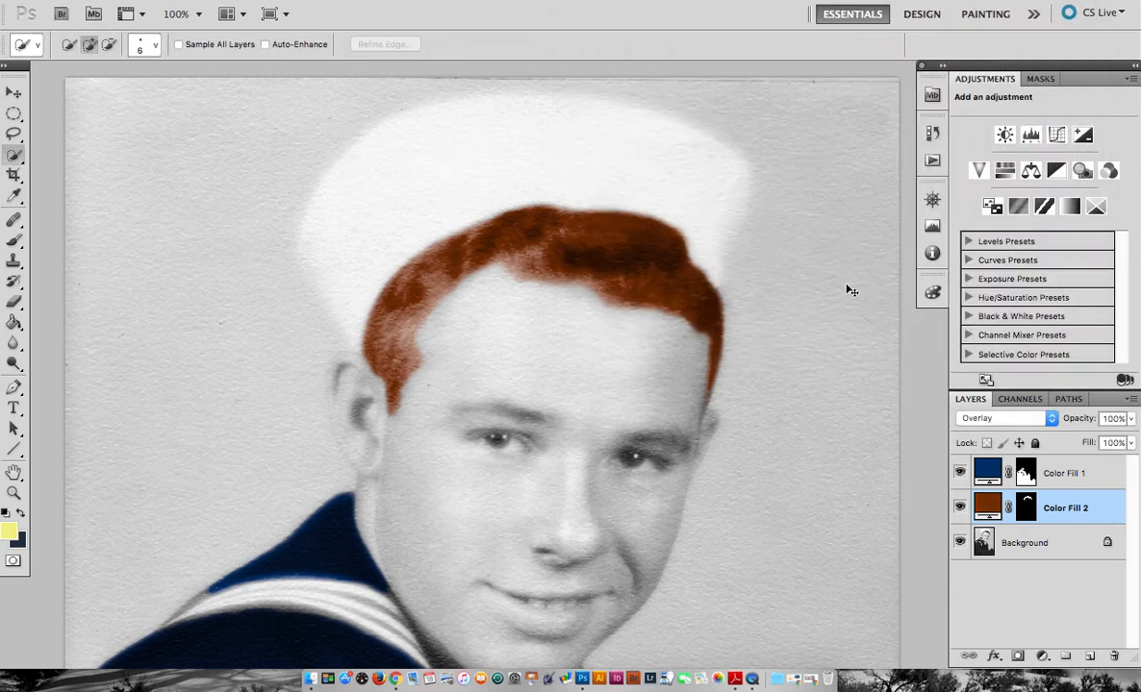
Quick-select the face and the near ear on the Background layer, subtracting the hair from the selection.
key(super+minus)
key(super+plus)
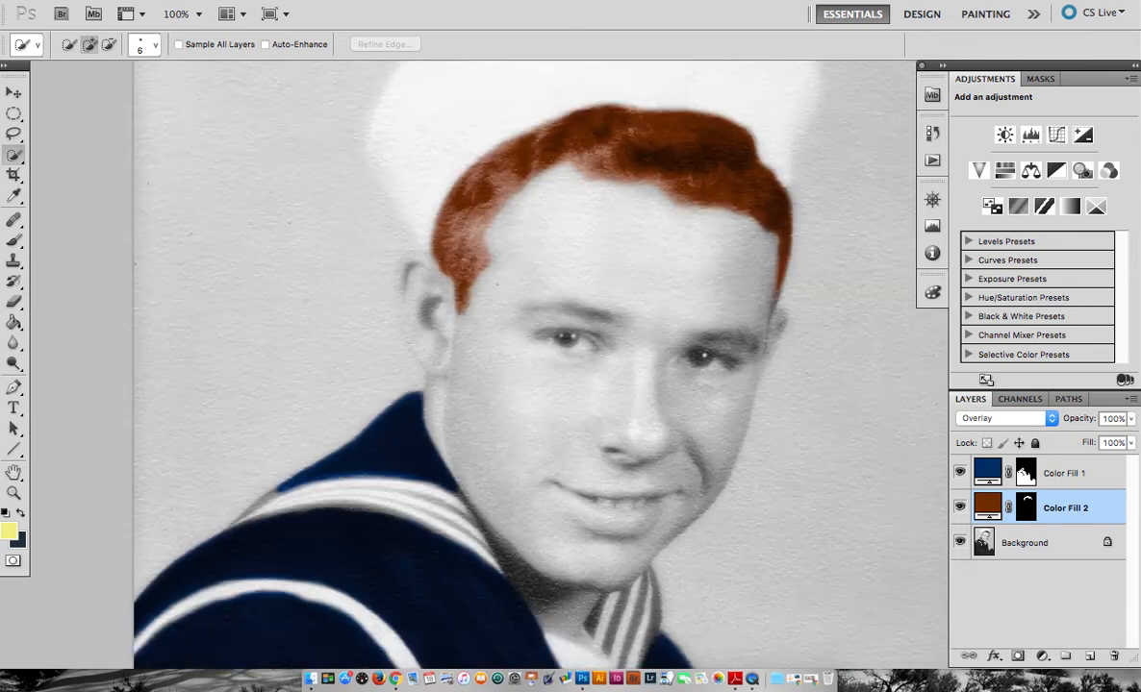
drag(661, 222, 575, 185)
key(super+d)
click(1024, 542)
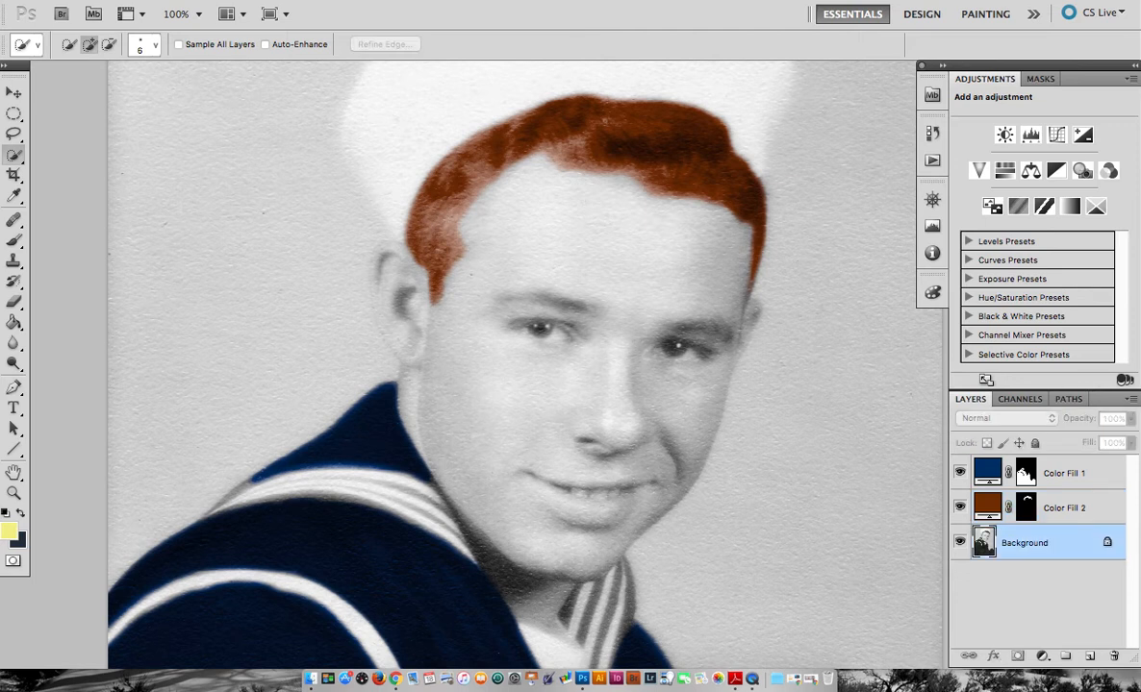
mouse_move(655, 211)
mouse_down()
mouse_move(673, 173)
mouse_move(673, 240)
mouse_move(596, 317)
mouse_move(532, 488)
mouse_up()
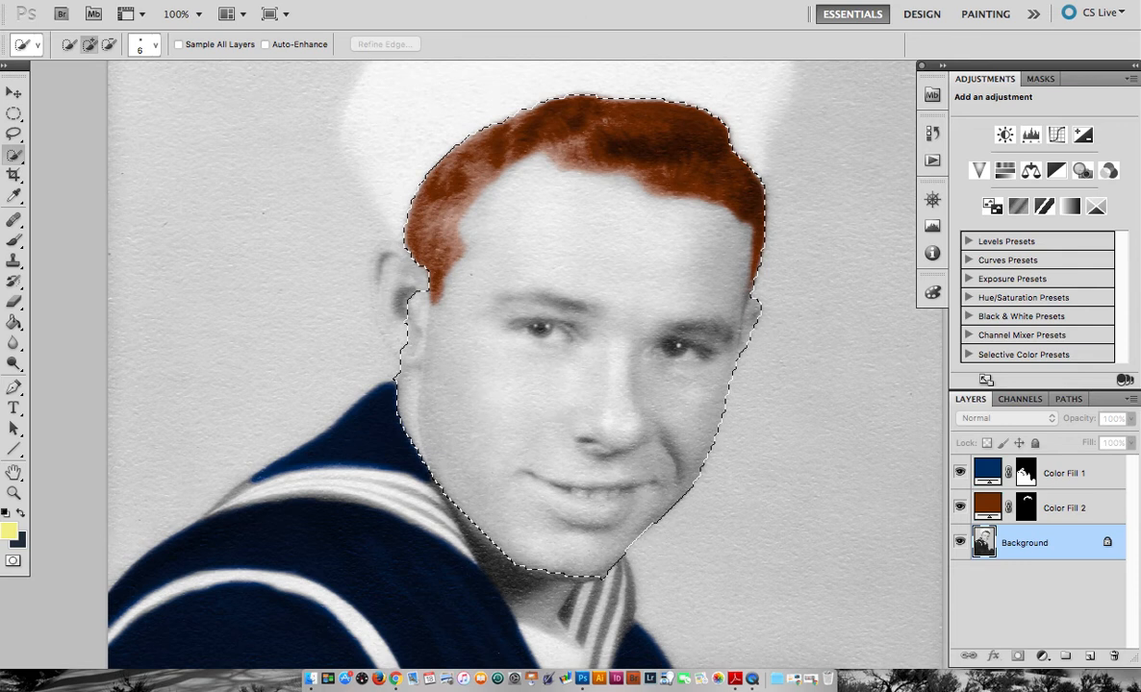
mouse_move(412, 300)
mouse_down()
mouse_move(386, 252)
mouse_move(385, 313)
mouse_up()
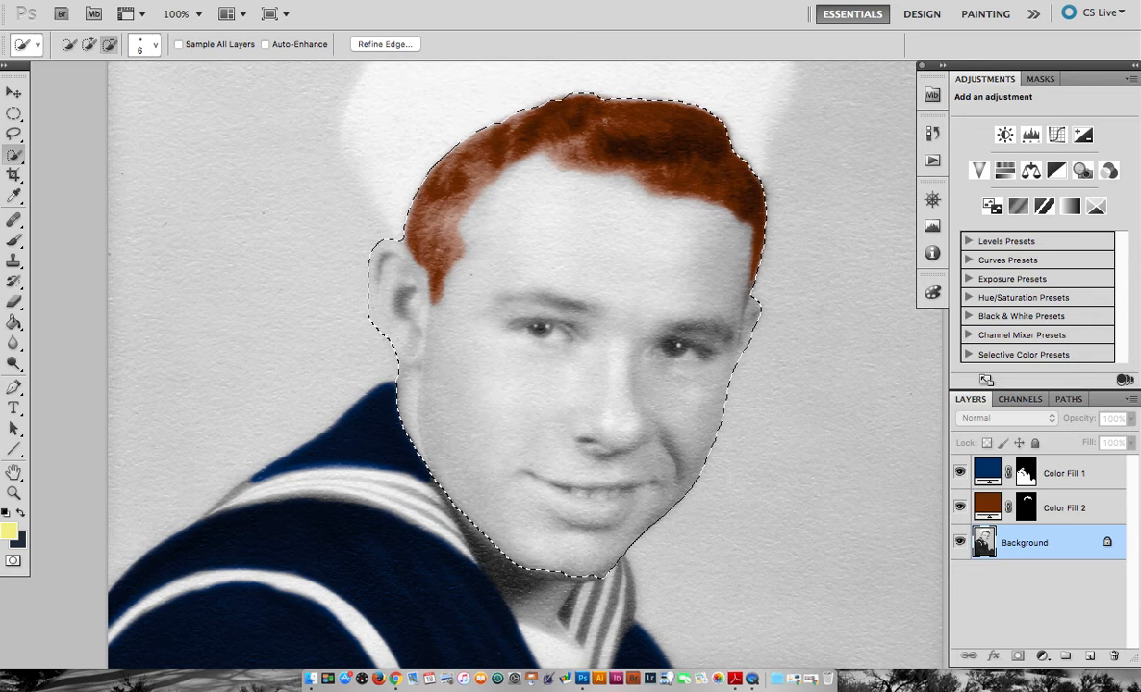
mouse_move(746, 207)
mouse_down()
mouse_move(745, 165)
mouse_move(619, 130)
mouse_move(491, 152)
mouse_move(440, 204)
mouse_move(435, 294)
mouse_up()
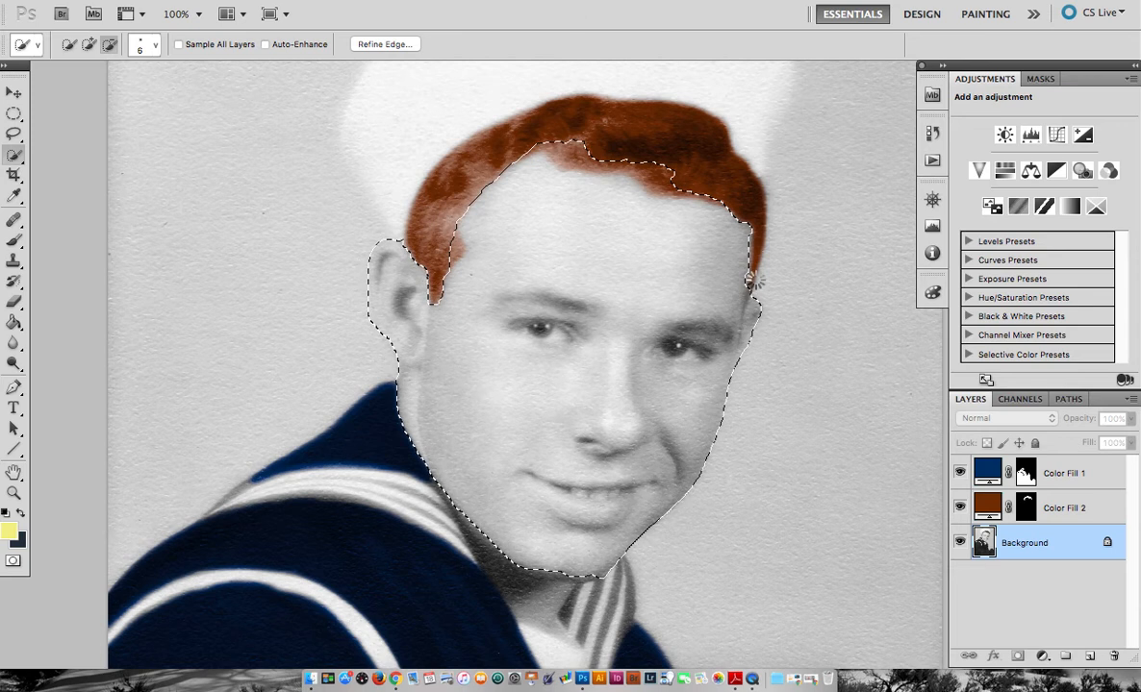
Extend the skin selection from the chin over the shadowed neck, down to the edge of the navy collar.
click(89, 44)
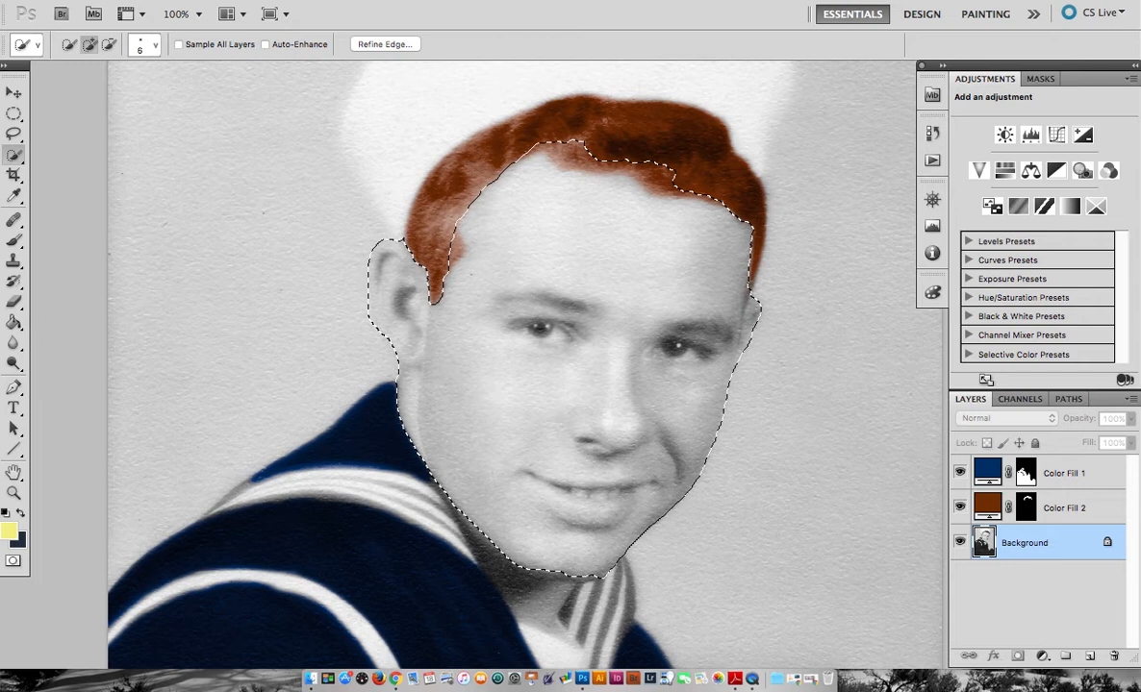
scroll(639, 543, down, 5)
key(super+plus)
key(super+plus)
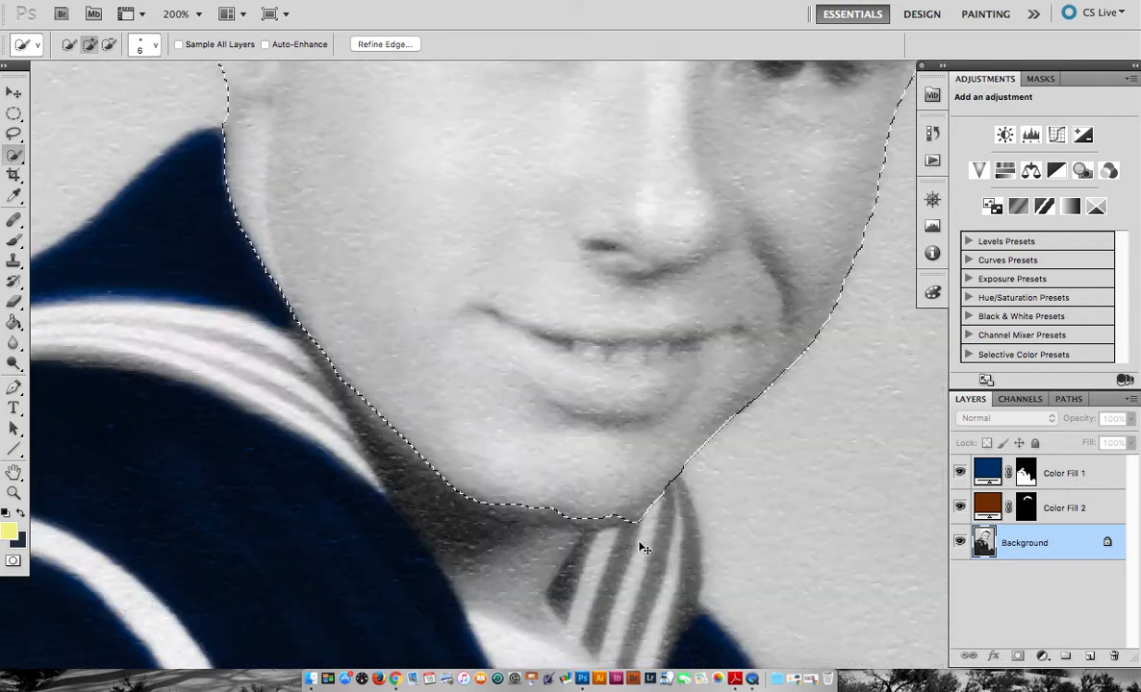
scroll(639, 544, down, 5)
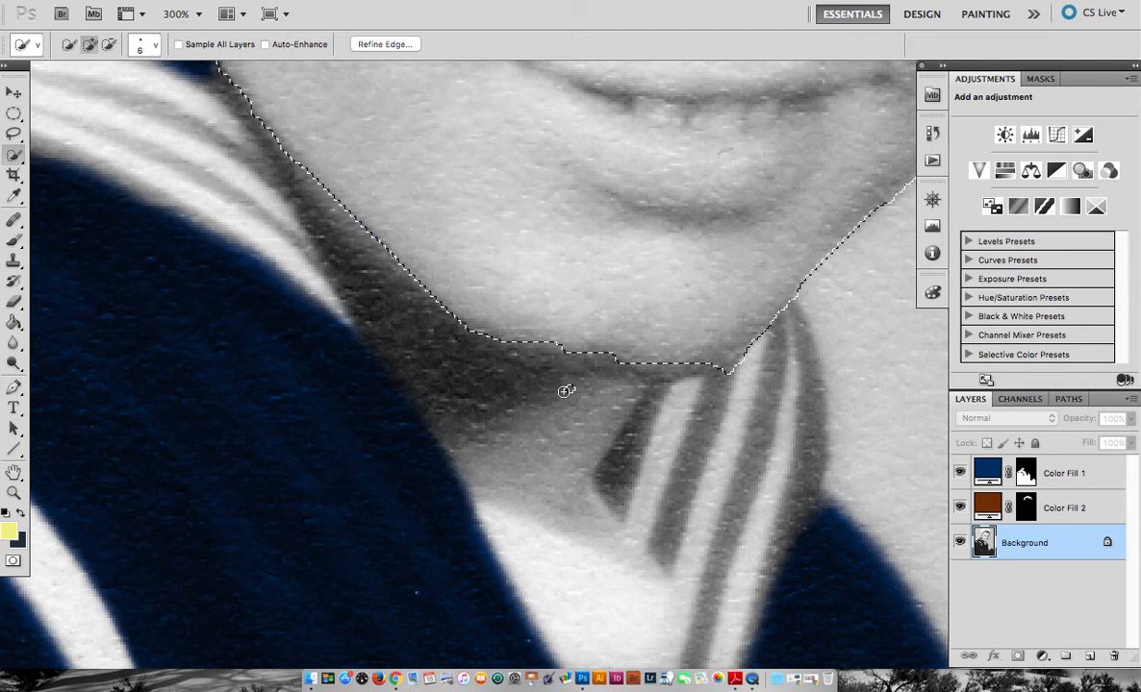
mouse_move(566, 392)
mouse_down()
mouse_move(466, 335)
mouse_move(260, 177)
mouse_move(226, 108)
mouse_move(248, 106)
mouse_move(257, 157)
mouse_move(321, 272)
mouse_up()
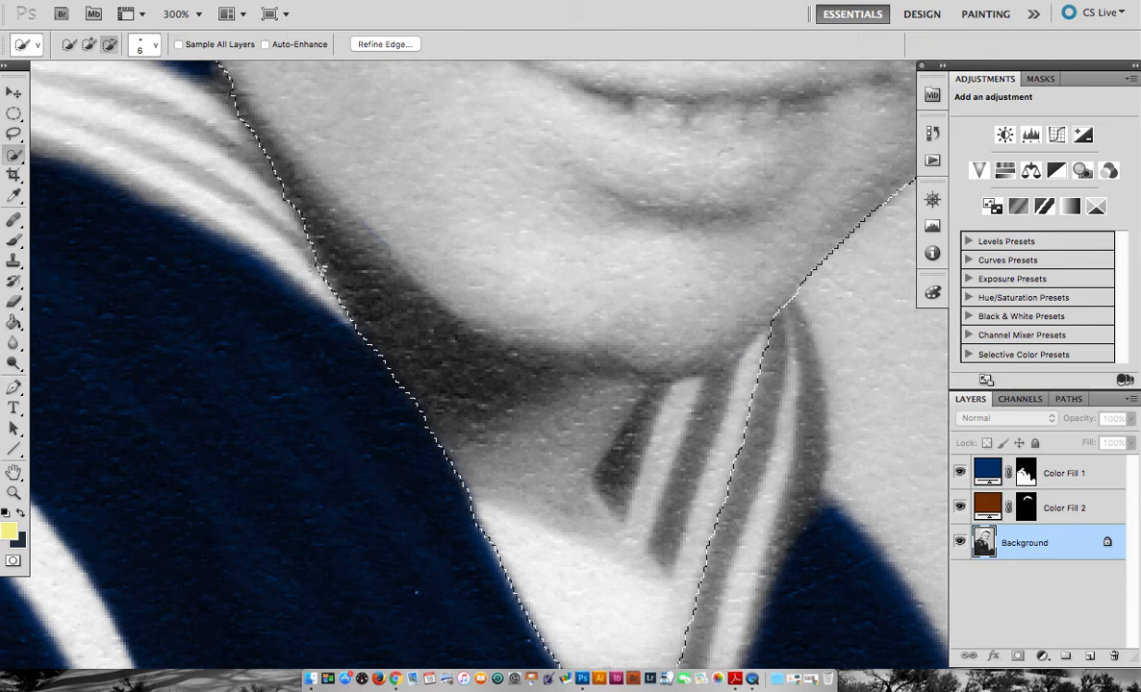
Subtract the striped collar and white undershirt from the selection so that only the neck and jaw skin are covered.
scroll(316, 247, down, 1)
scroll(317, 247, right, 1)
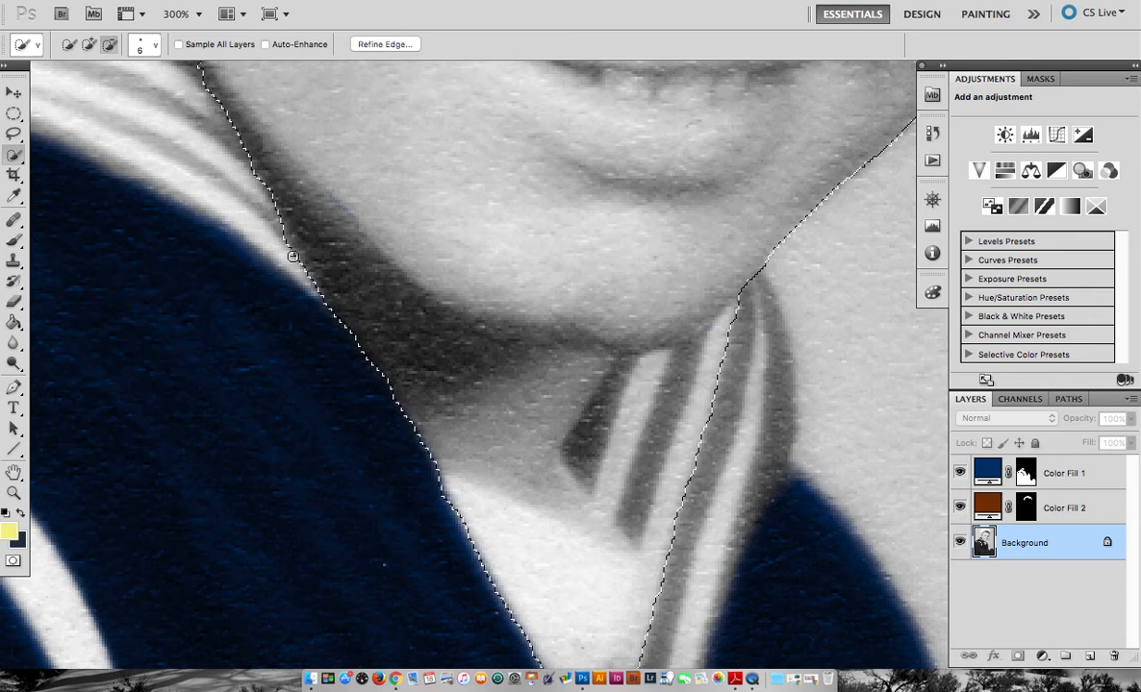
scroll(353, 308, down, 2)
scroll(353, 307, right, 3)
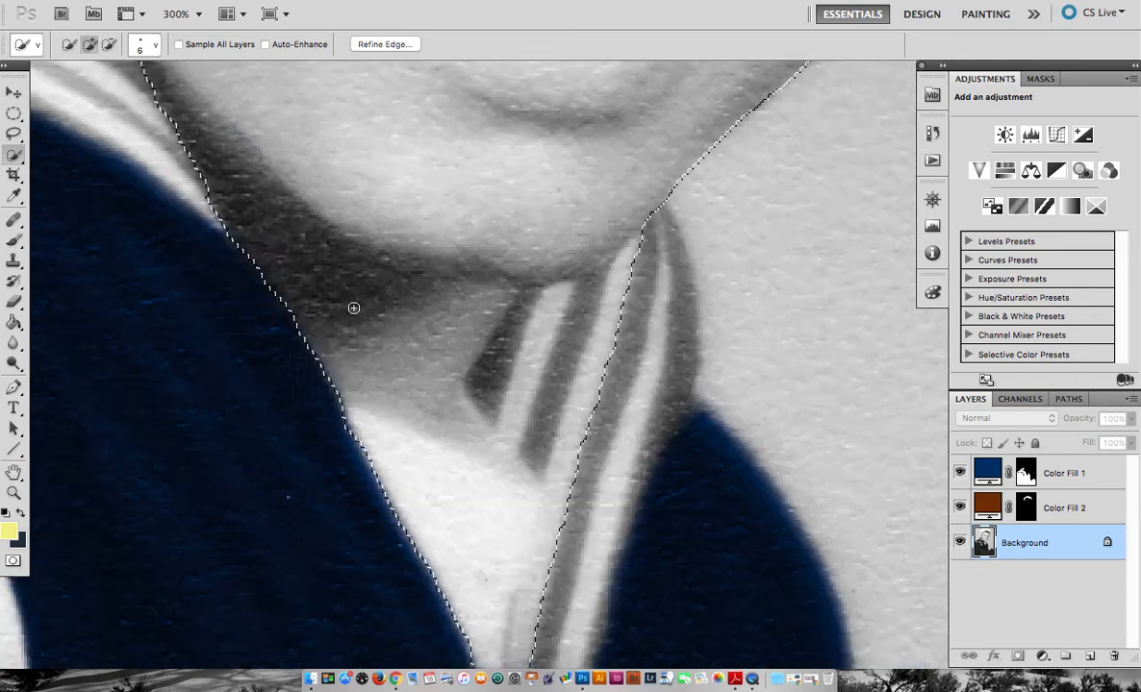
scroll(353, 308, down, 5)
scroll(353, 308, right, 3)
scroll(353, 308, up, 4)
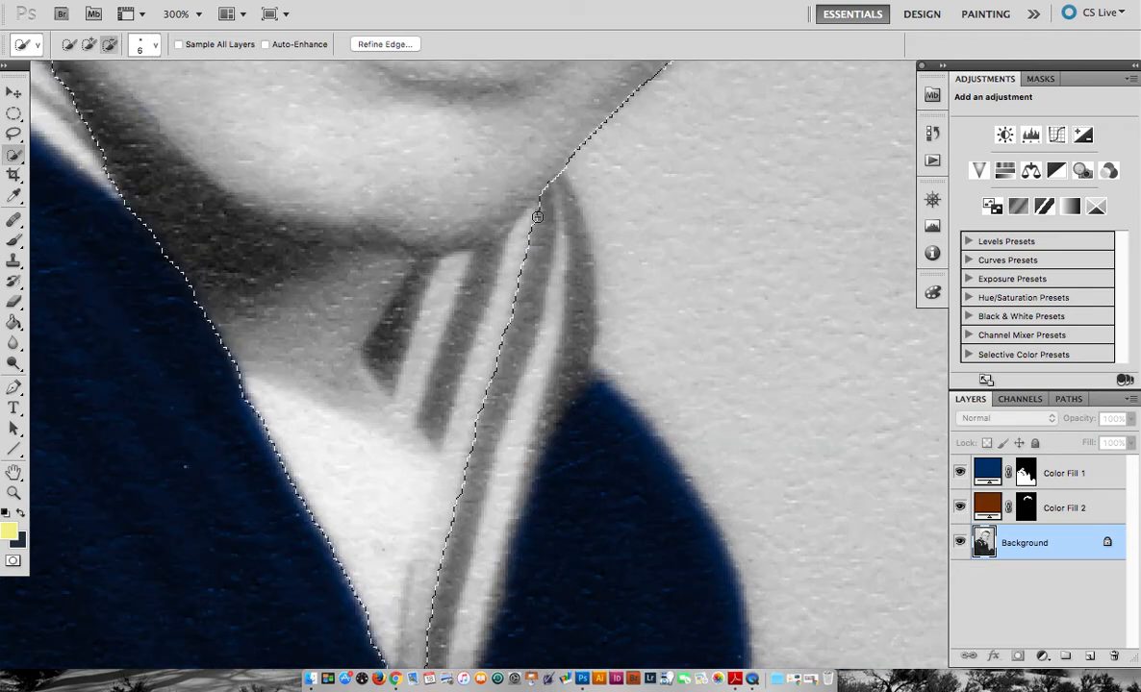
click(468, 265)
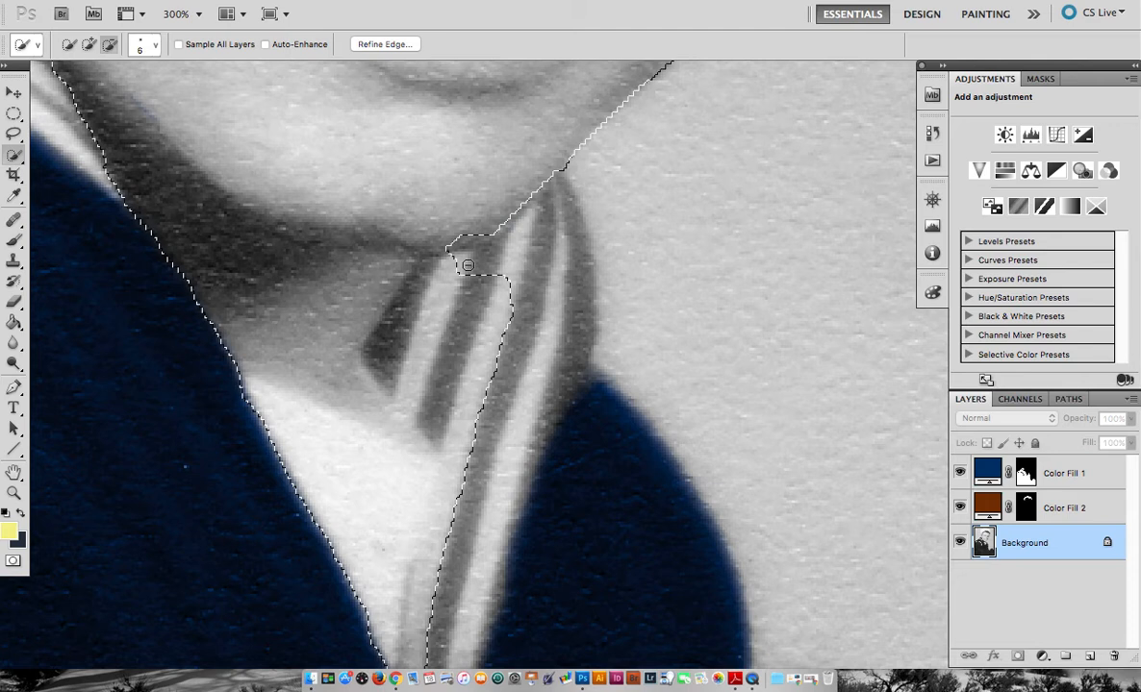
mouse_move(466, 272)
mouse_down()
mouse_move(431, 396)
mouse_move(451, 515)
mouse_move(336, 545)
mouse_move(246, 389)
mouse_move(364, 420)
mouse_move(374, 412)
mouse_move(387, 429)
mouse_move(413, 416)
mouse_move(379, 363)
mouse_move(377, 336)
mouse_move(424, 267)
mouse_up()
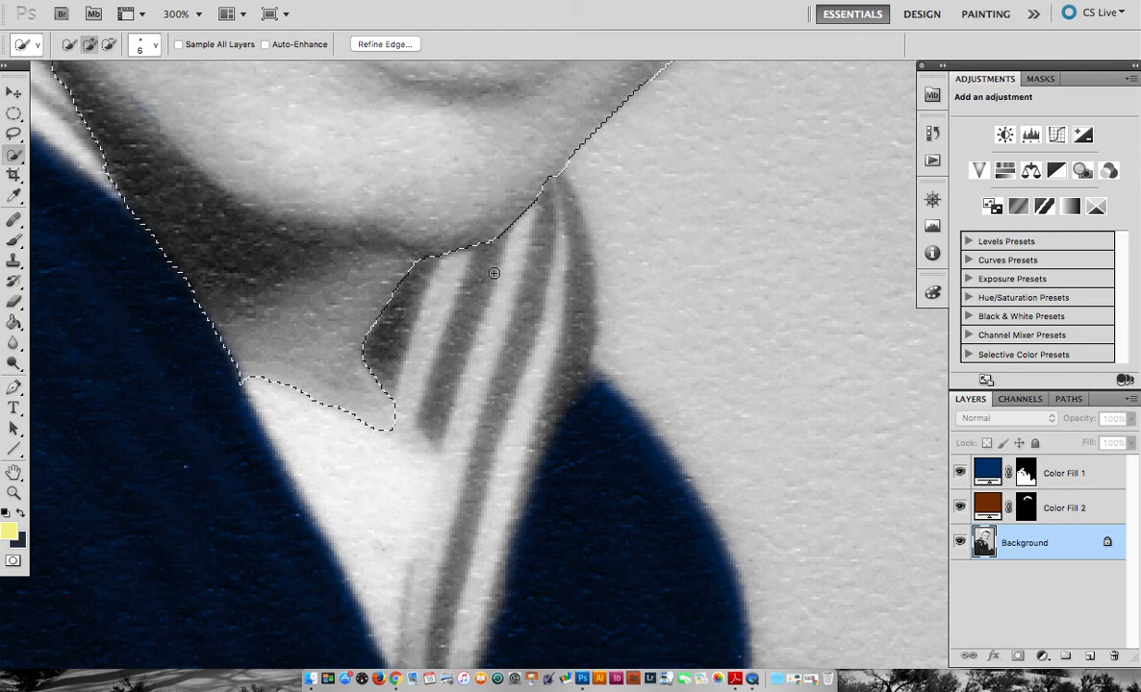
Clean up the selection edge where the jaw meets the striped collar and at the lower corner of the neck.
scroll(493, 274, down, 2)
scroll(494, 273, up, 2)
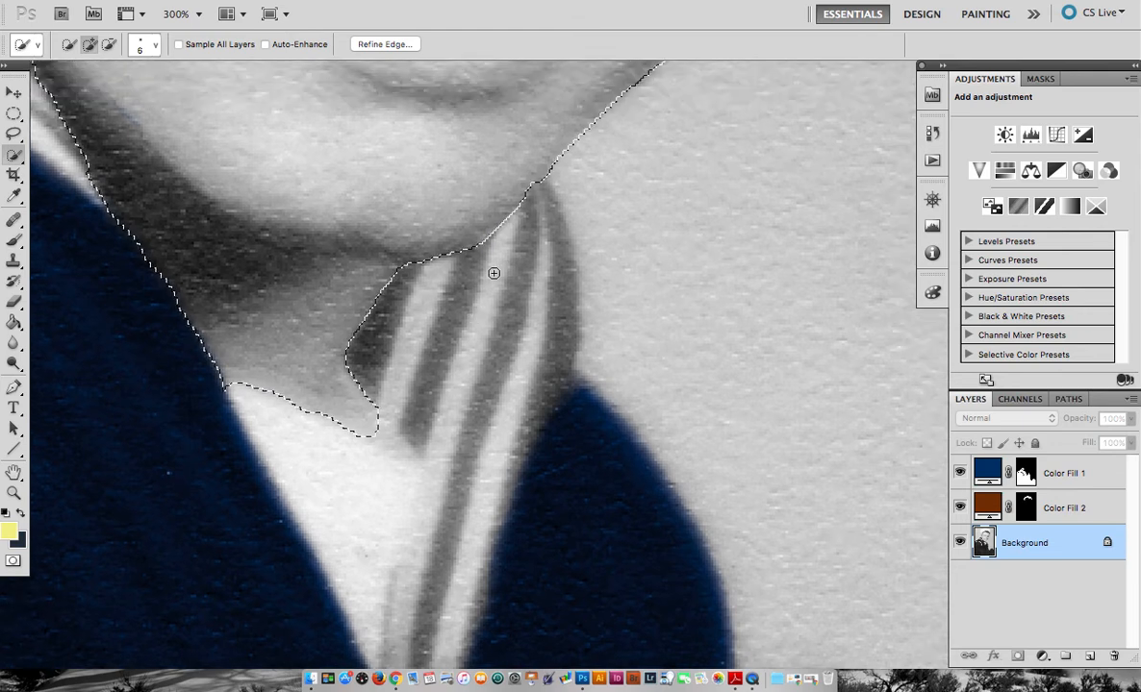
click(531, 184)
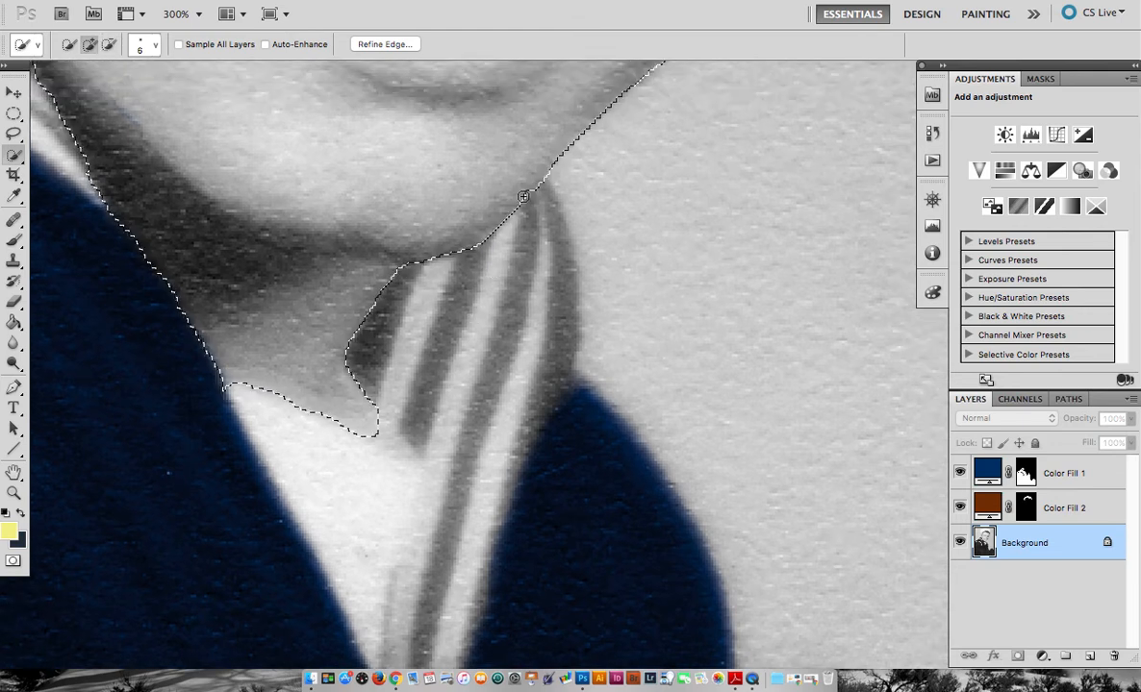
scroll(475, 285, down, 2)
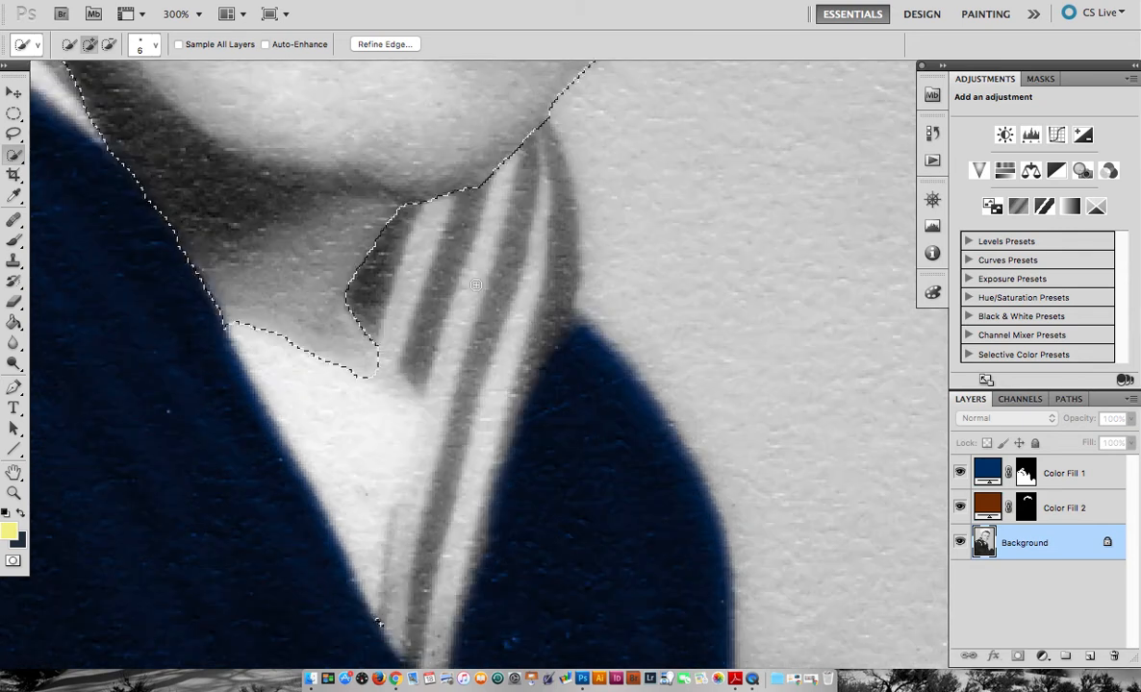
alt+click(376, 351)
click(348, 306)
alt+click(366, 327)
click(361, 322)
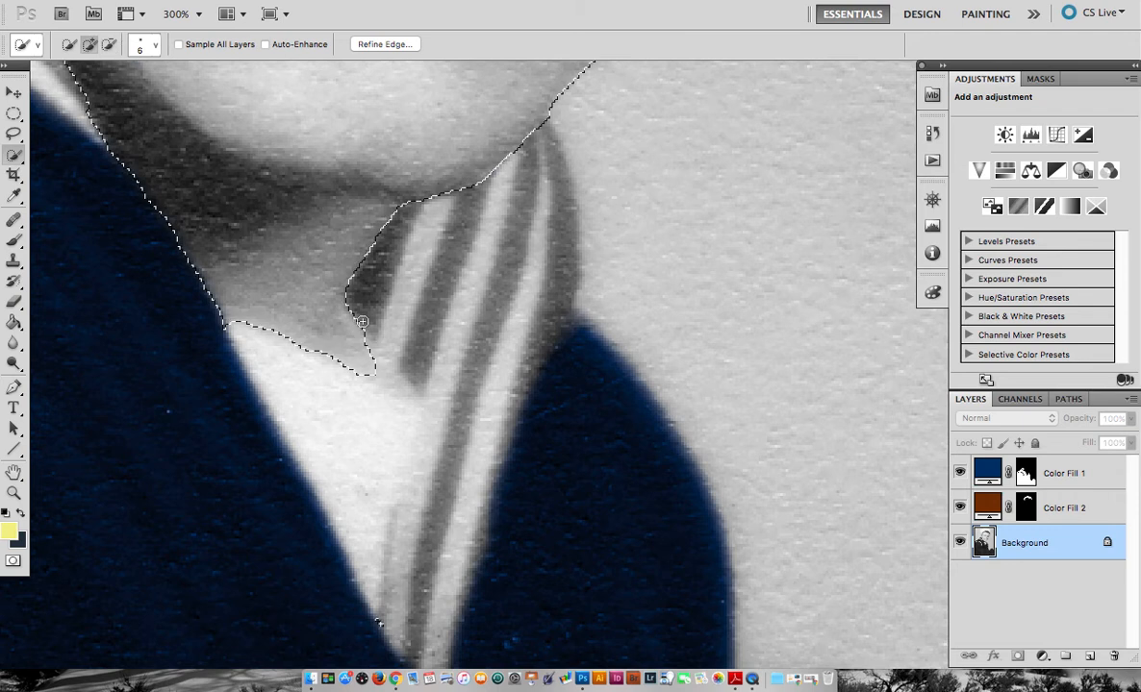
scroll(449, 327, up, 1)
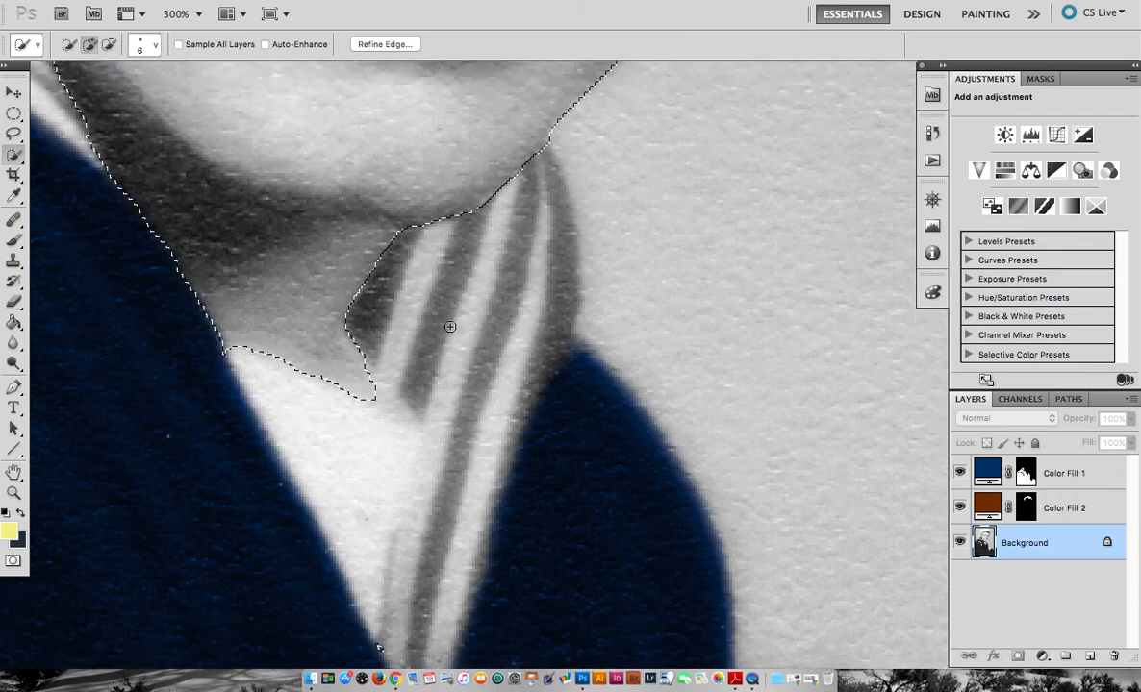
scroll(449, 327, up, 5)
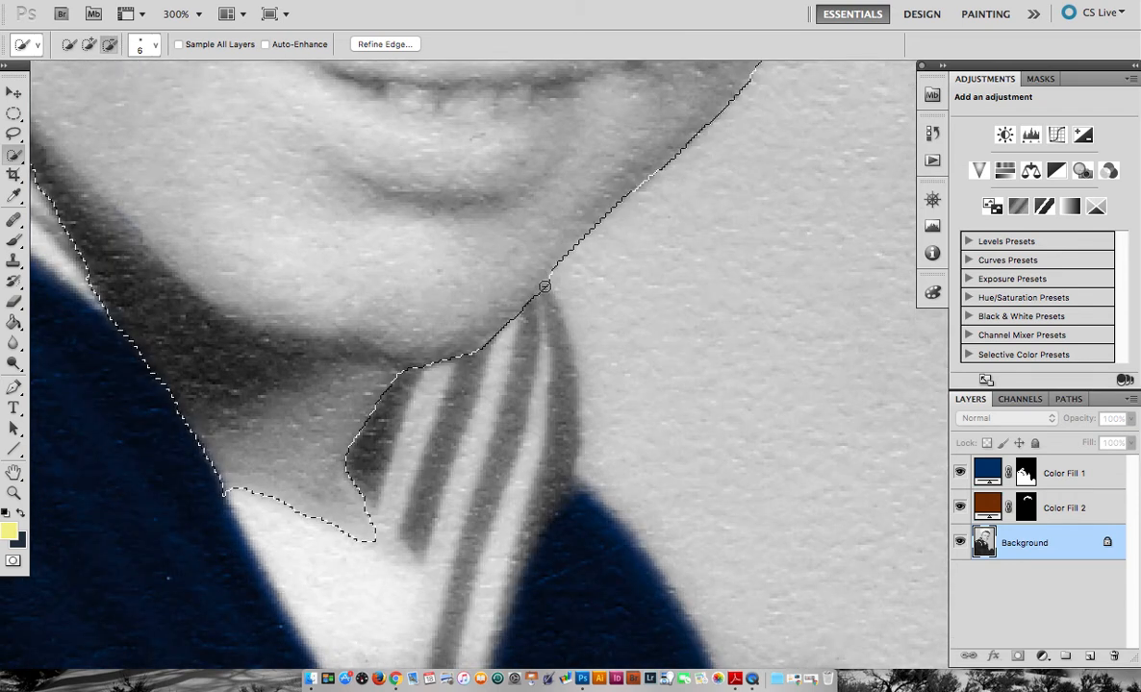
drag(544, 287, 522, 319)
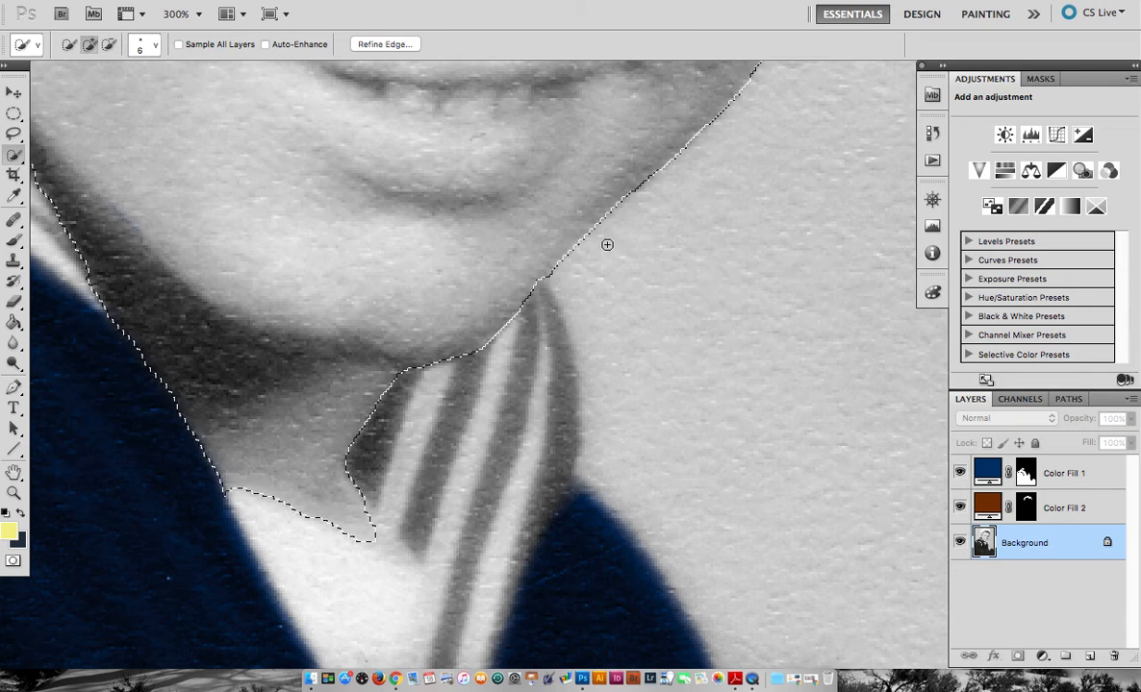
Refine the skin selection along the forehead's upper hairline so it follows the border of the brown hair.
key(ctrl+minus)
key(ctrl+minus)
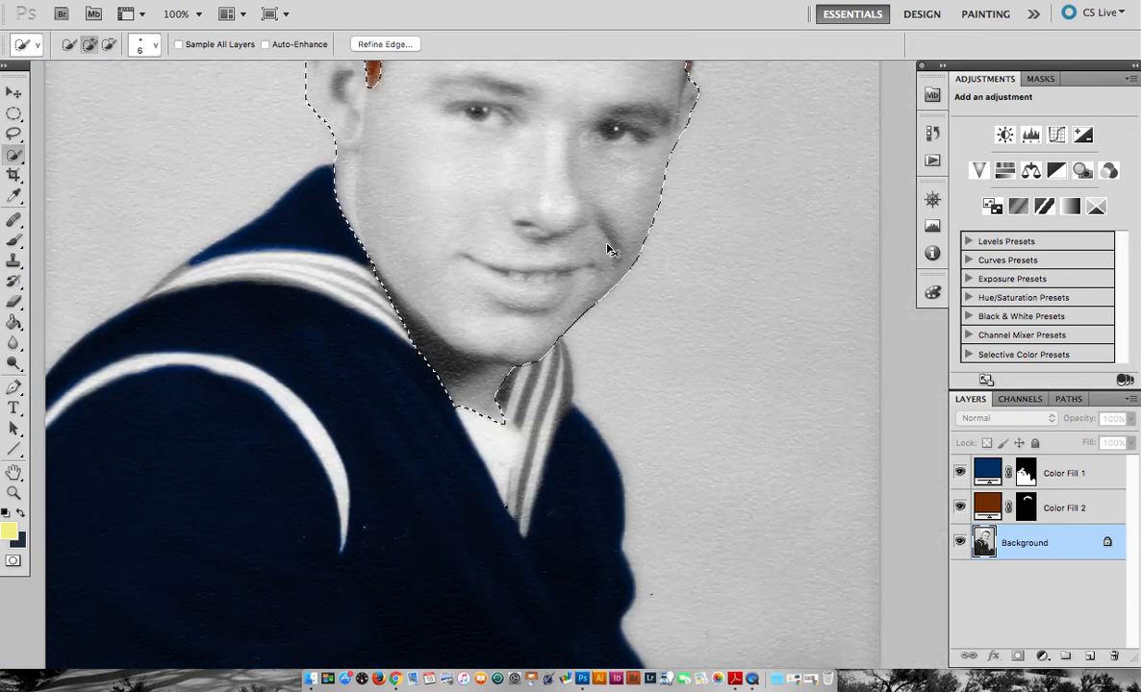
key(ctrl+minus)
key(ctrl+plus)
key(ctrl+plus)
scroll(607, 244, up, 10)
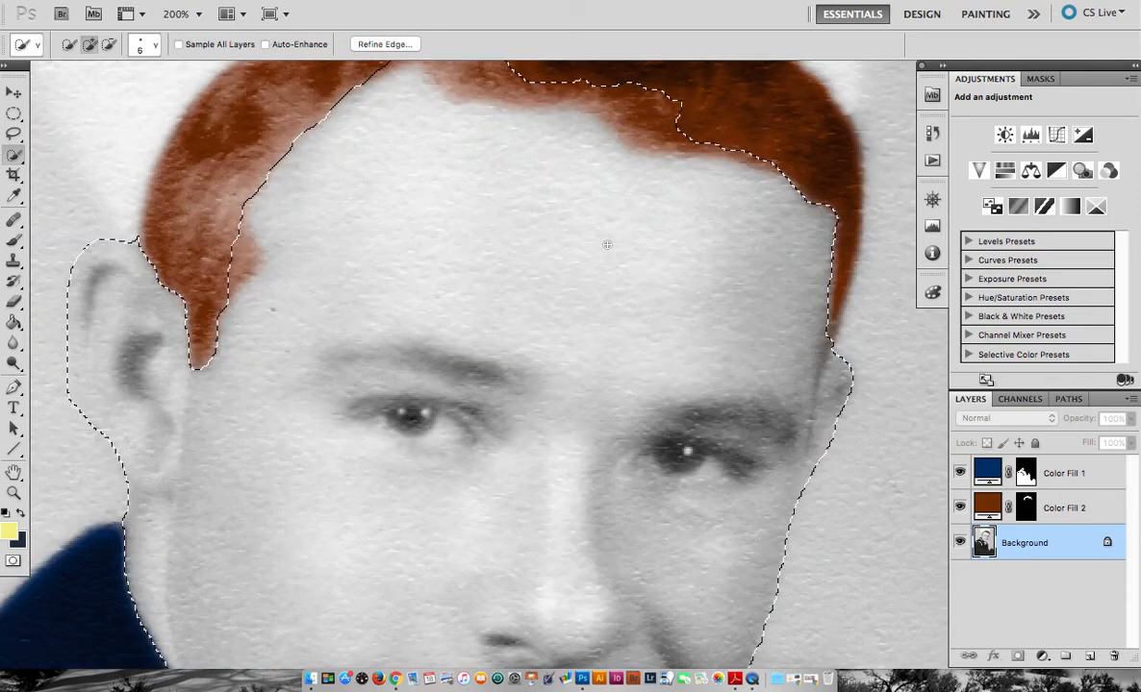
scroll(607, 244, up, 3)
scroll(607, 244, left, 2)
mouse_move(671, 158)
mouse_down()
mouse_move(512, 168)
mouse_move(498, 145)
mouse_move(522, 187)
mouse_move(502, 179)
mouse_move(630, 176)
mouse_move(662, 204)
mouse_up()
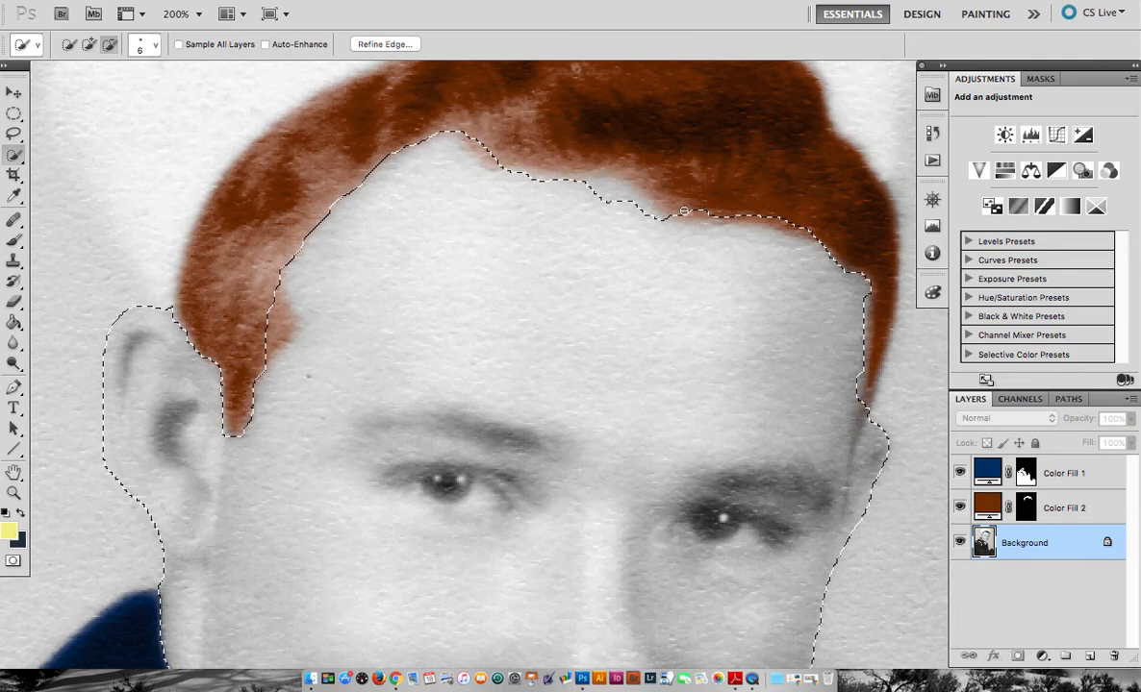
mouse_move(730, 214)
mouse_down()
mouse_move(653, 216)
mouse_move(622, 192)
mouse_up()
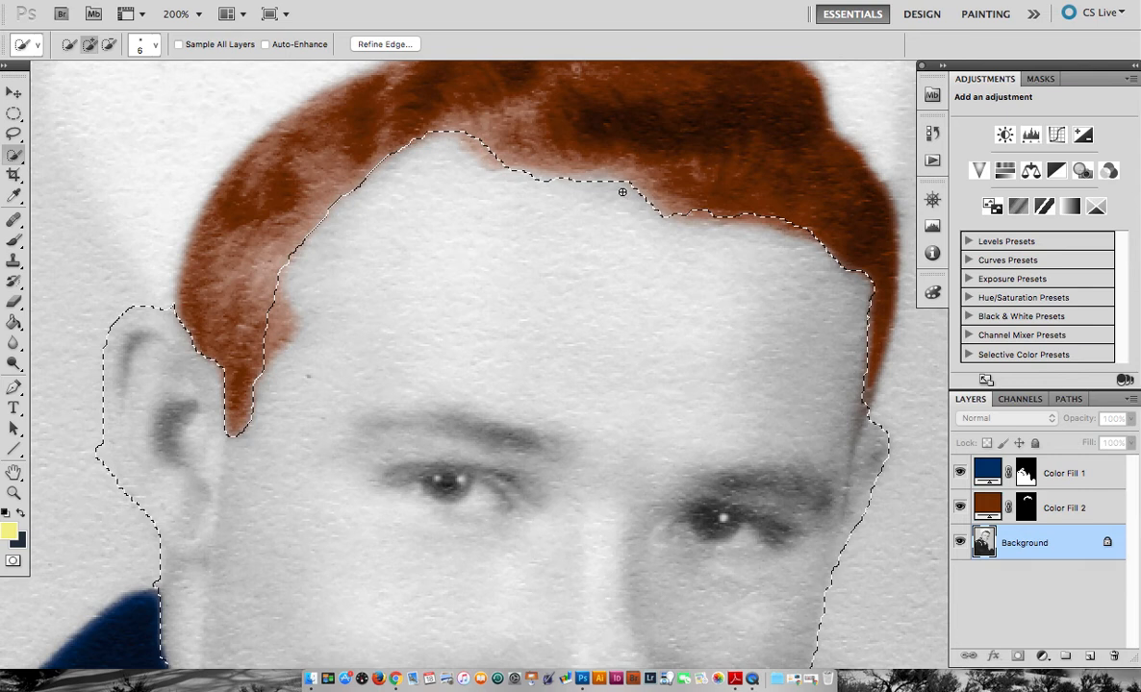
alt+click(702, 214)
drag(733, 213, 819, 233)
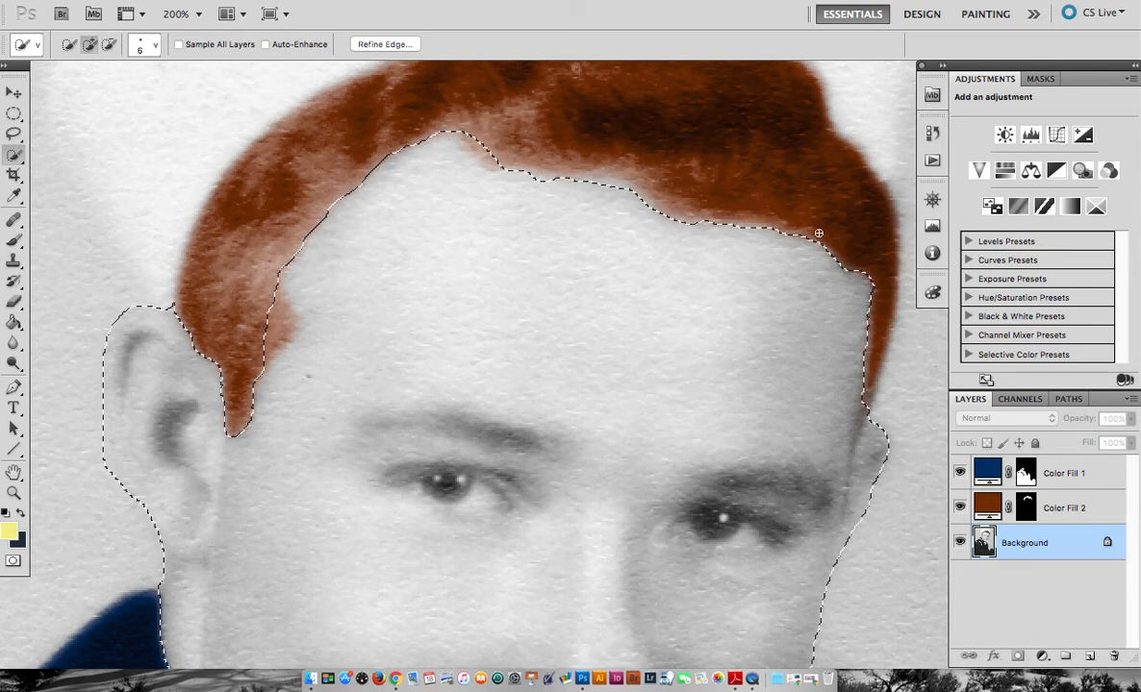
Fit the selection to the notch in the forehead hairline and exclude the hair bulging over the temple by the near ear.
click(490, 163)
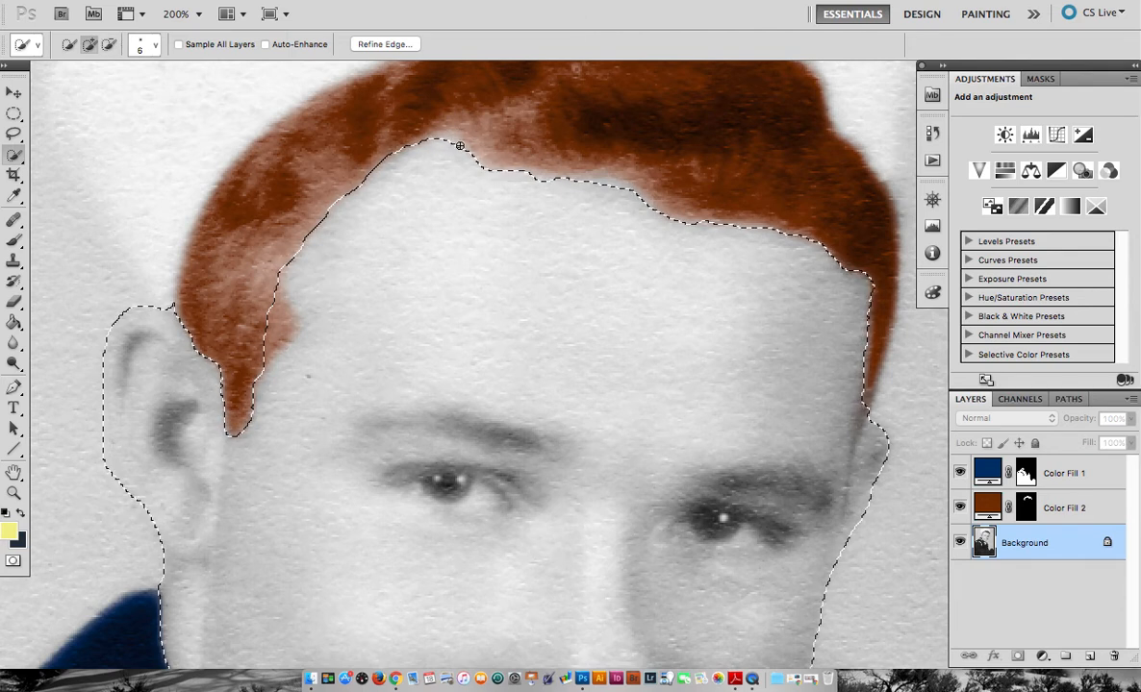
click(456, 143)
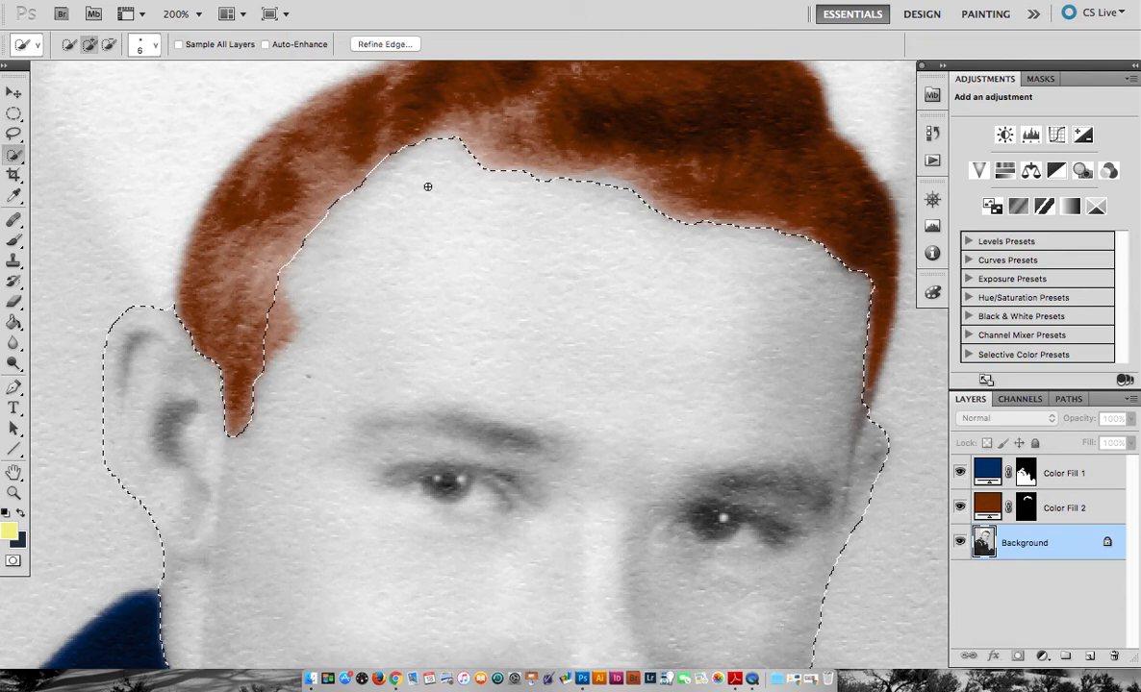
click(449, 137)
drag(273, 332, 273, 306)
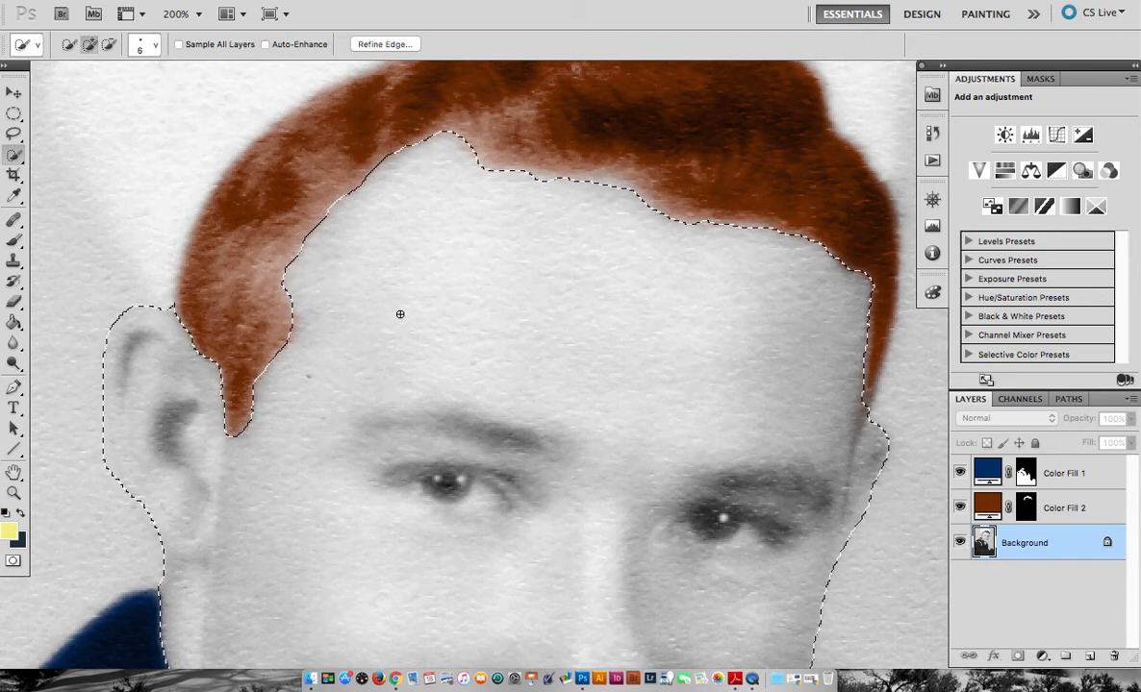
Subtract the sailor's right eye from the skin selection.
scroll(400, 313, down, 5)
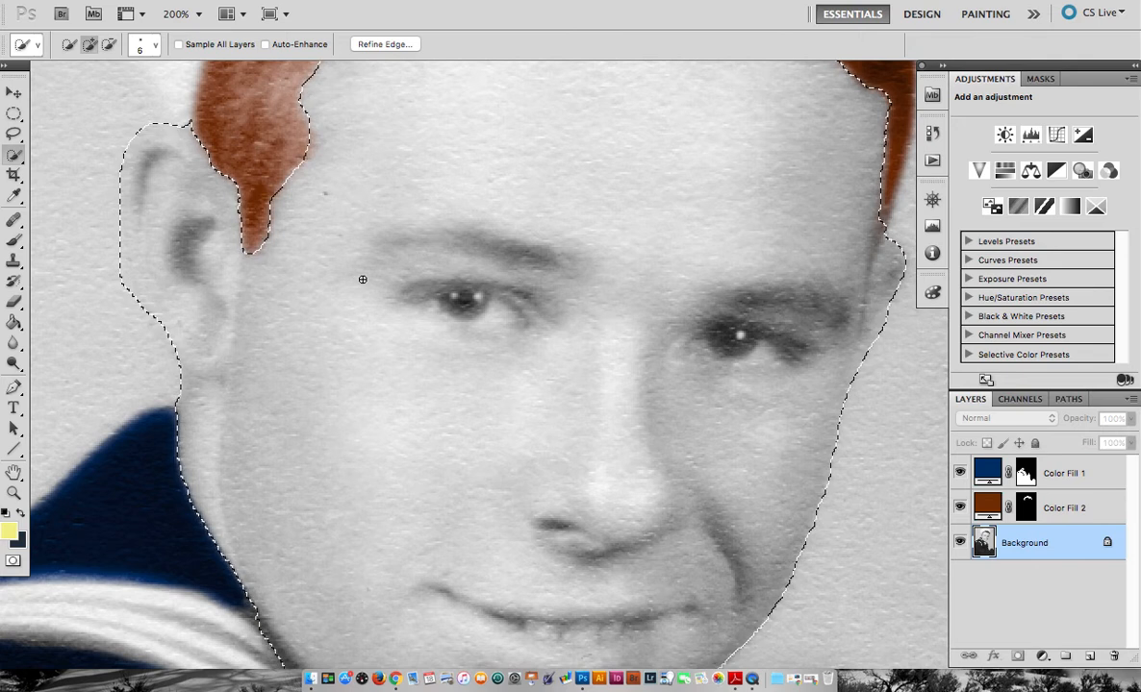
scroll(362, 279, down, 10)
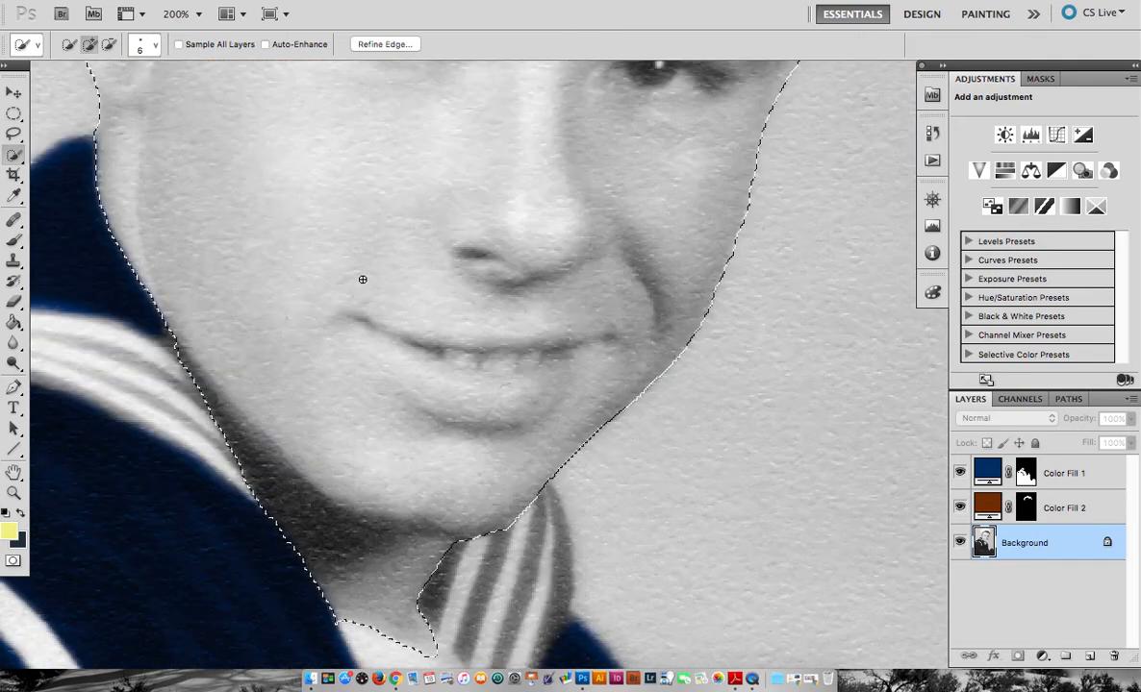
scroll(362, 279, up, 8)
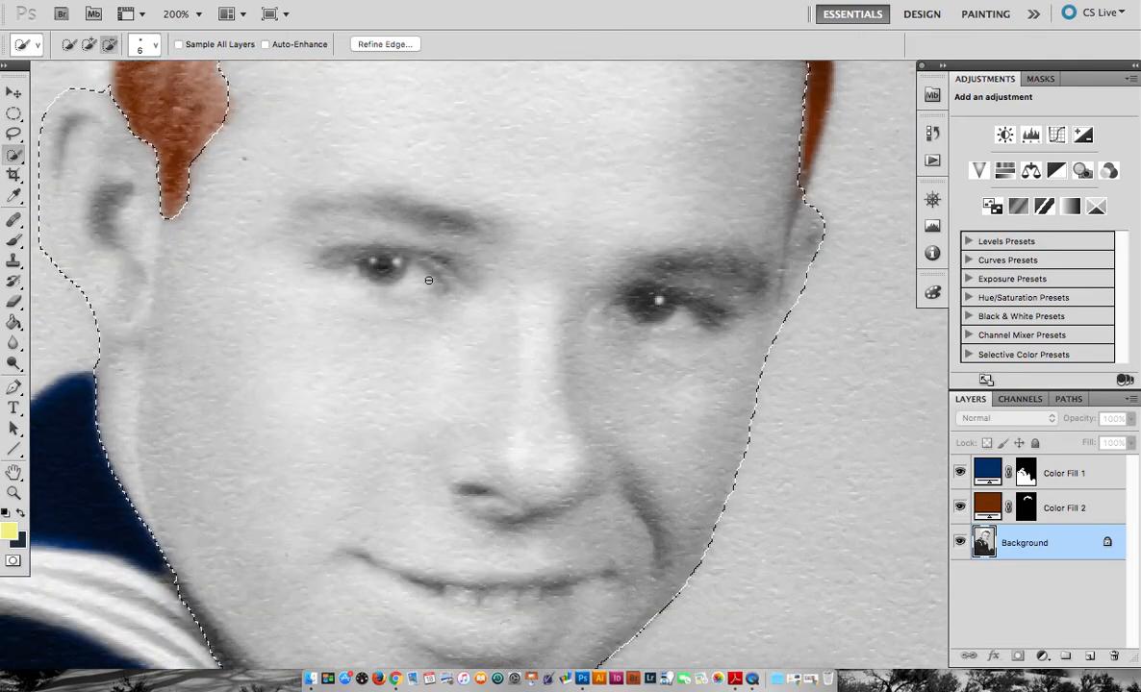
drag(436, 287, 345, 271)
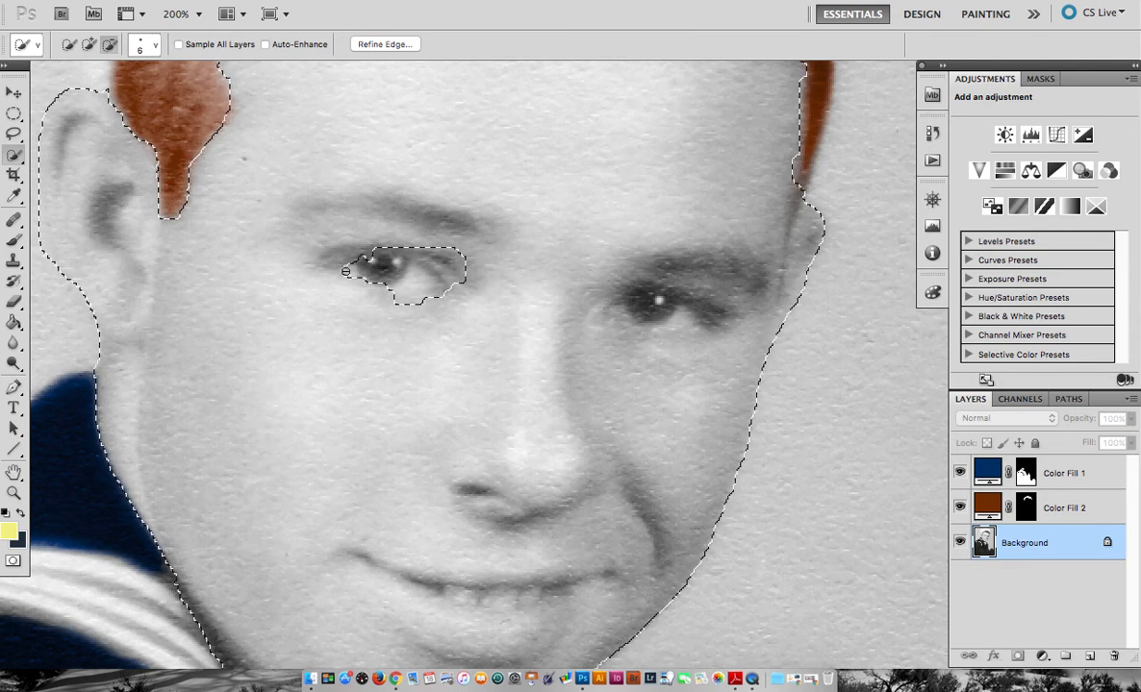
Add the upper eyelid and inner-corner skin back to the selection, tightening the cutout around the sailor's right eye.
key(super+plus)
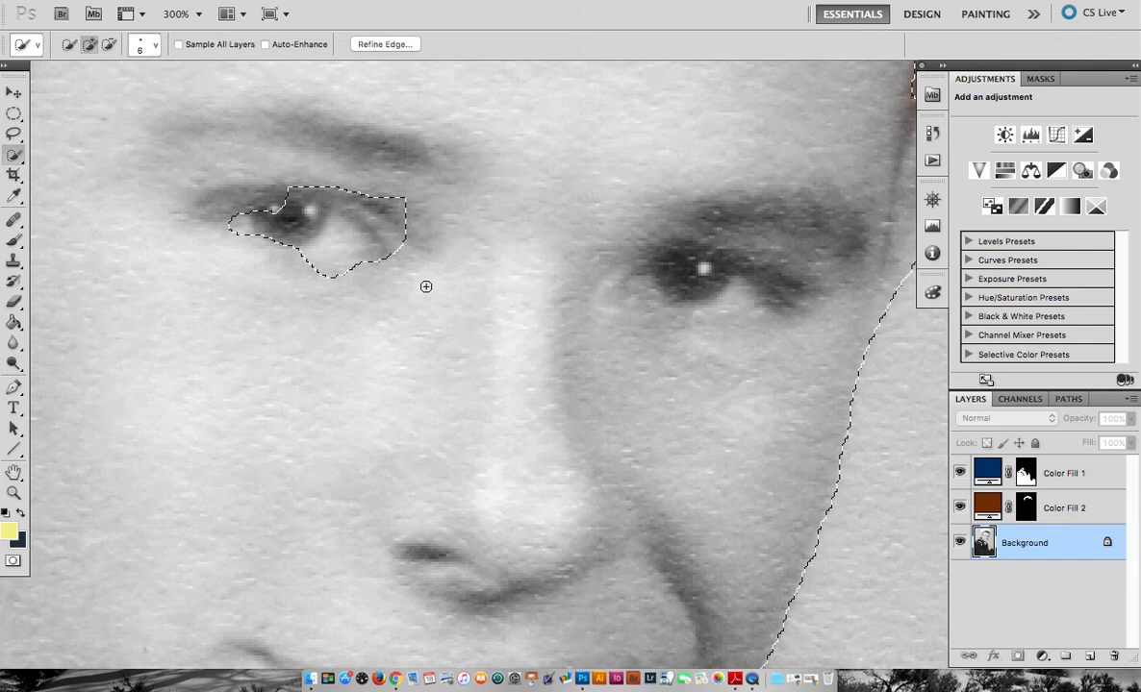
scroll(426, 286, up, 3)
scroll(426, 286, left, 3)
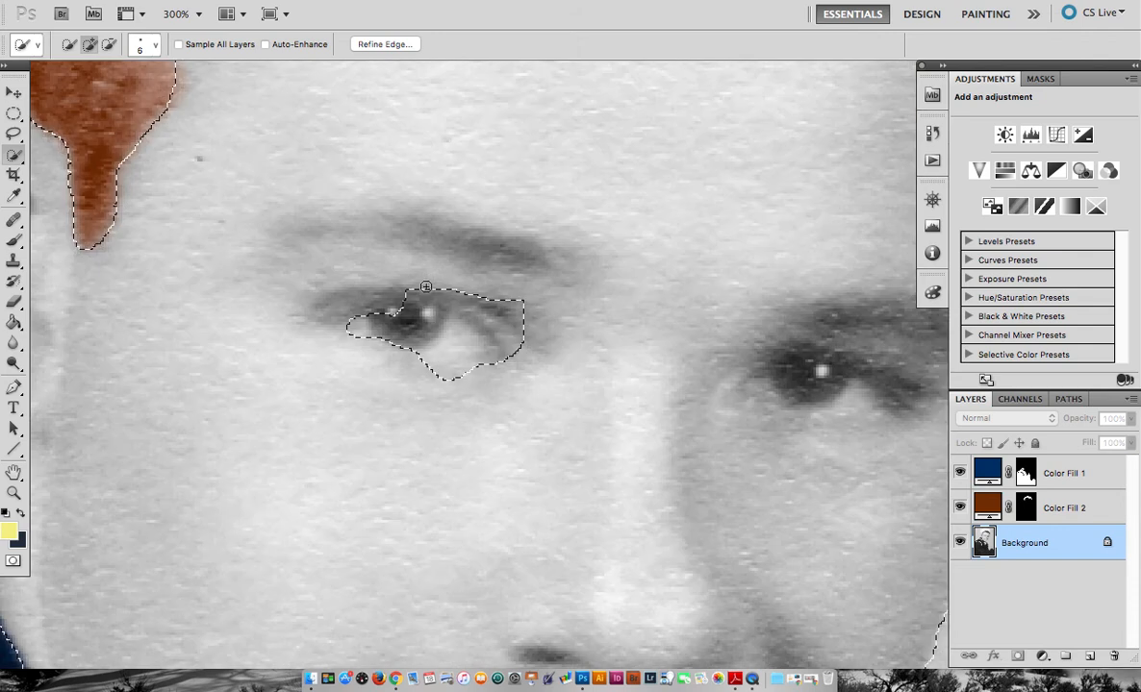
click(493, 308)
drag(492, 307, 531, 328)
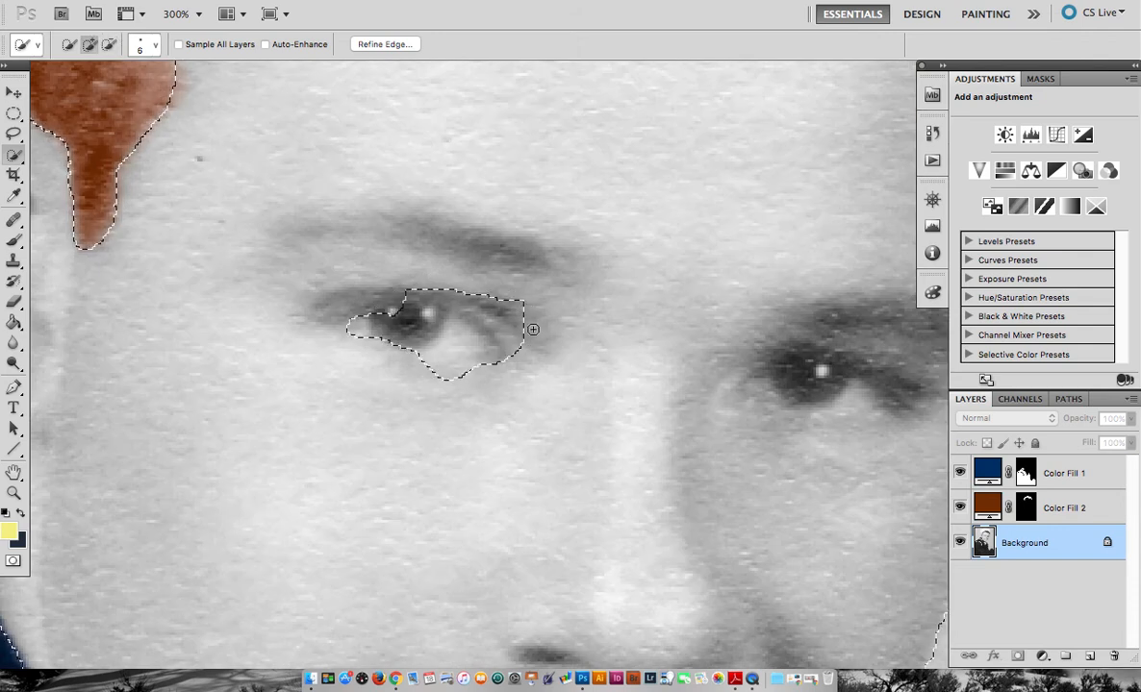
drag(454, 292, 498, 311)
alt+click(497, 312)
click(414, 313)
alt+click(392, 313)
click(391, 313)
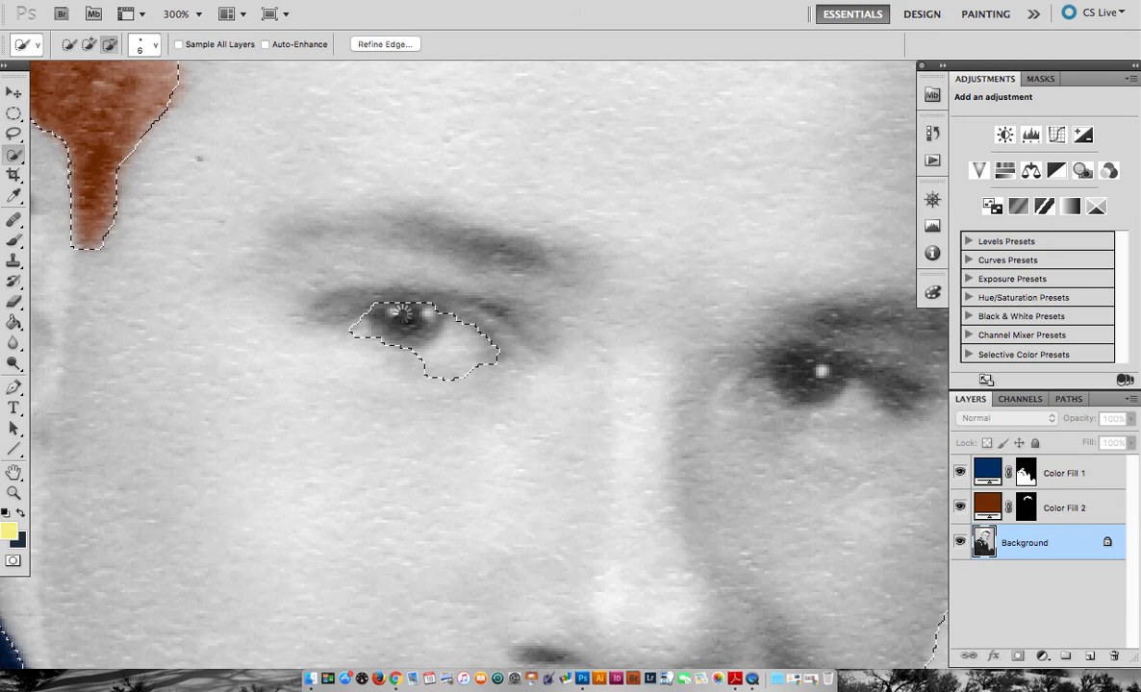
Refine the right eye's cutout beside the iris and along the lower lid, returning the skin below the eye to the selection.
alt+click(438, 314)
click(438, 314)
alt+click(459, 380)
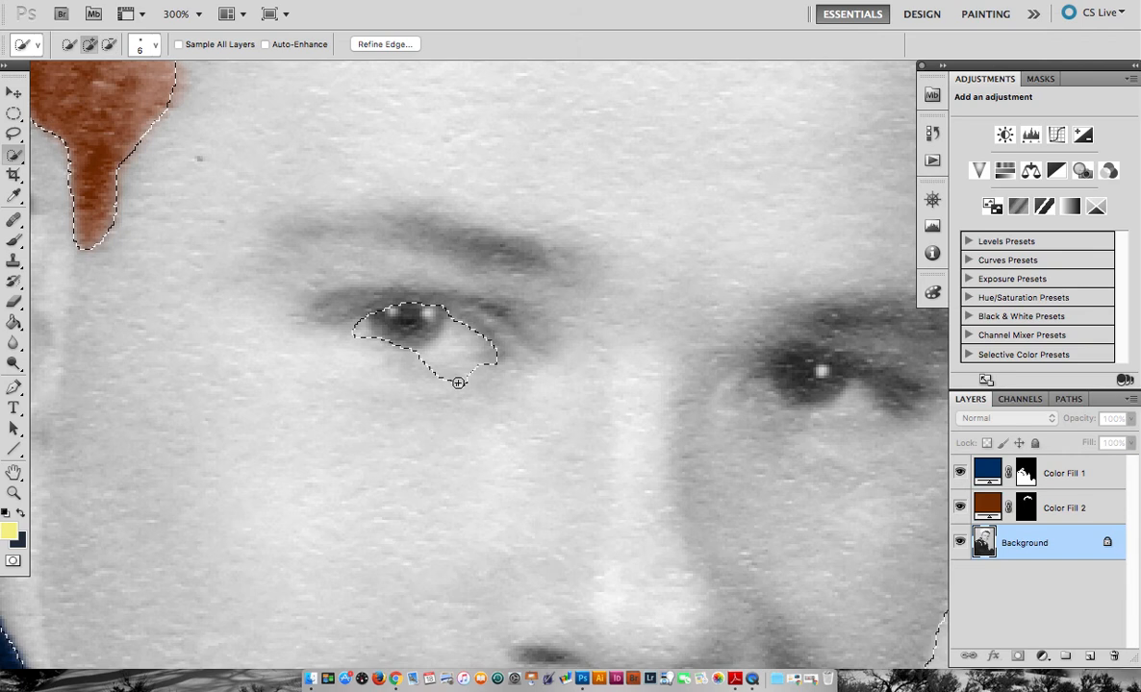
alt+click(453, 378)
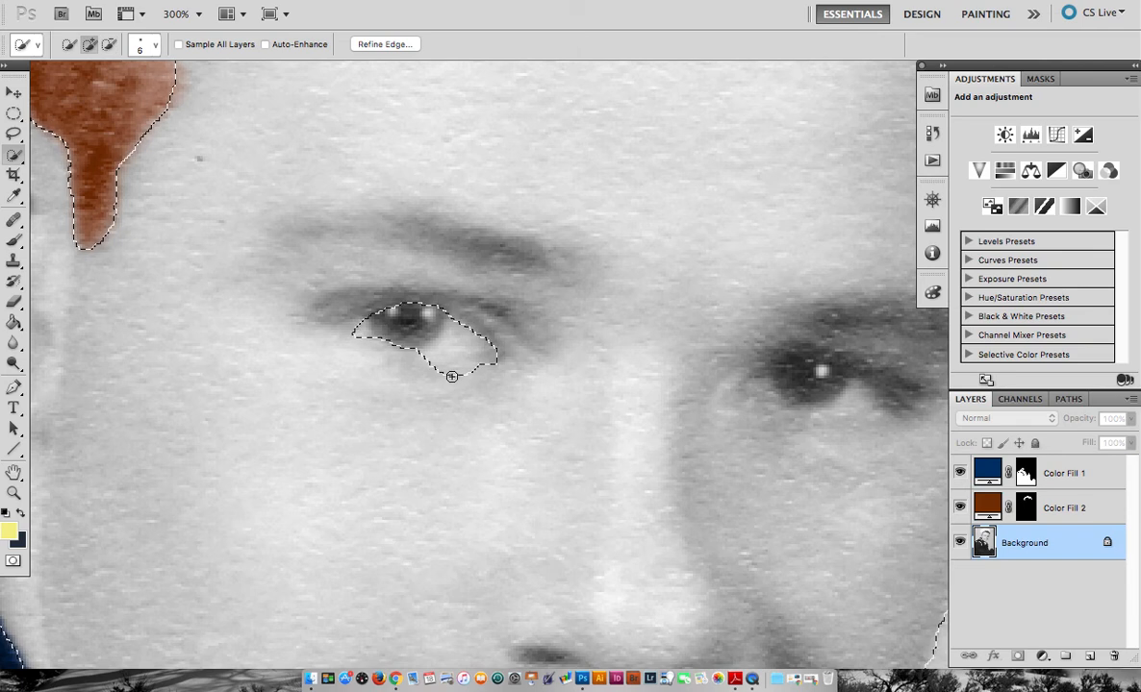
alt+click(470, 373)
alt+click(456, 373)
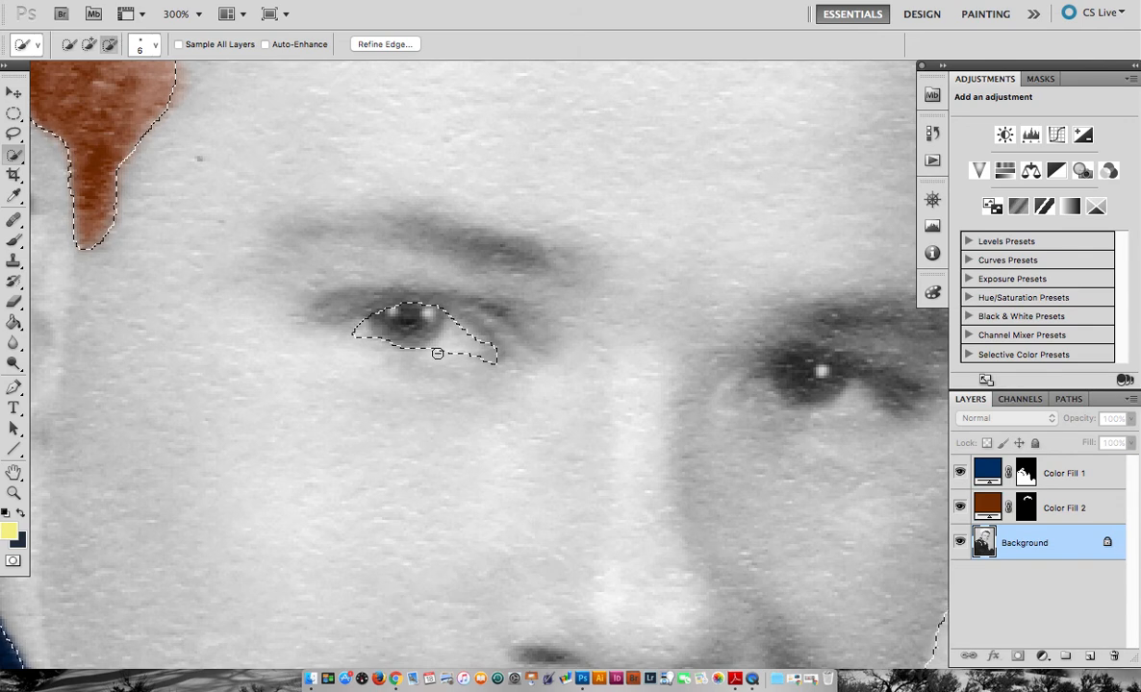
Tidy the sailor's right eye cutout along the lower lid and extend it slightly at the outer corner.
alt+click(445, 353)
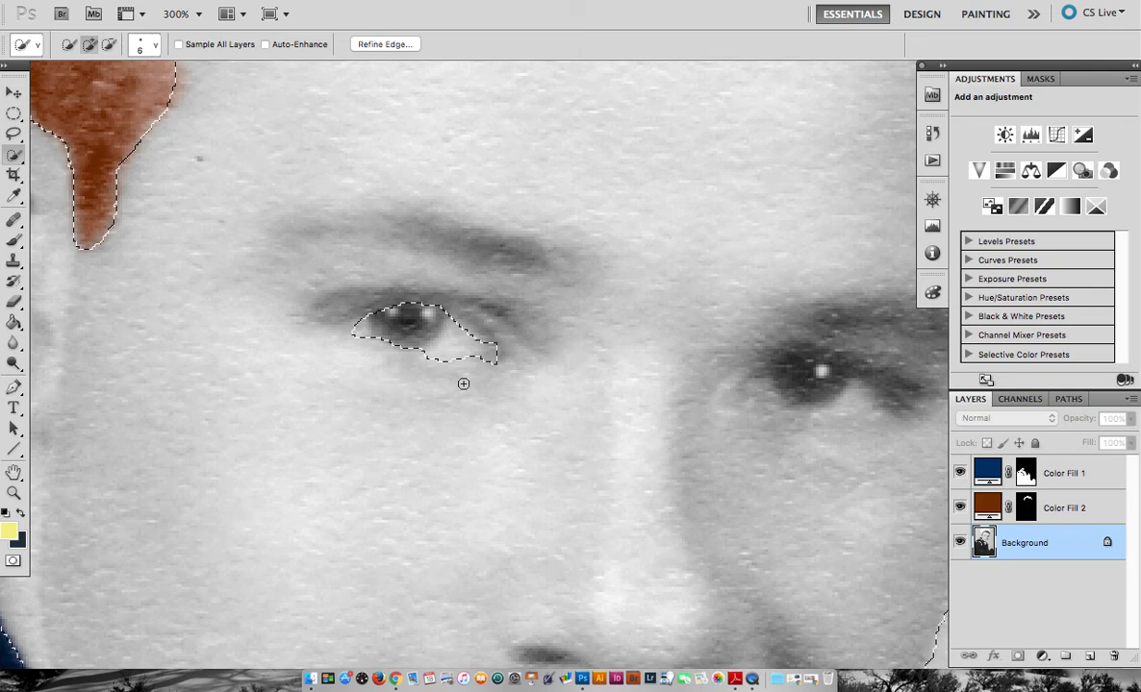
alt+click(433, 362)
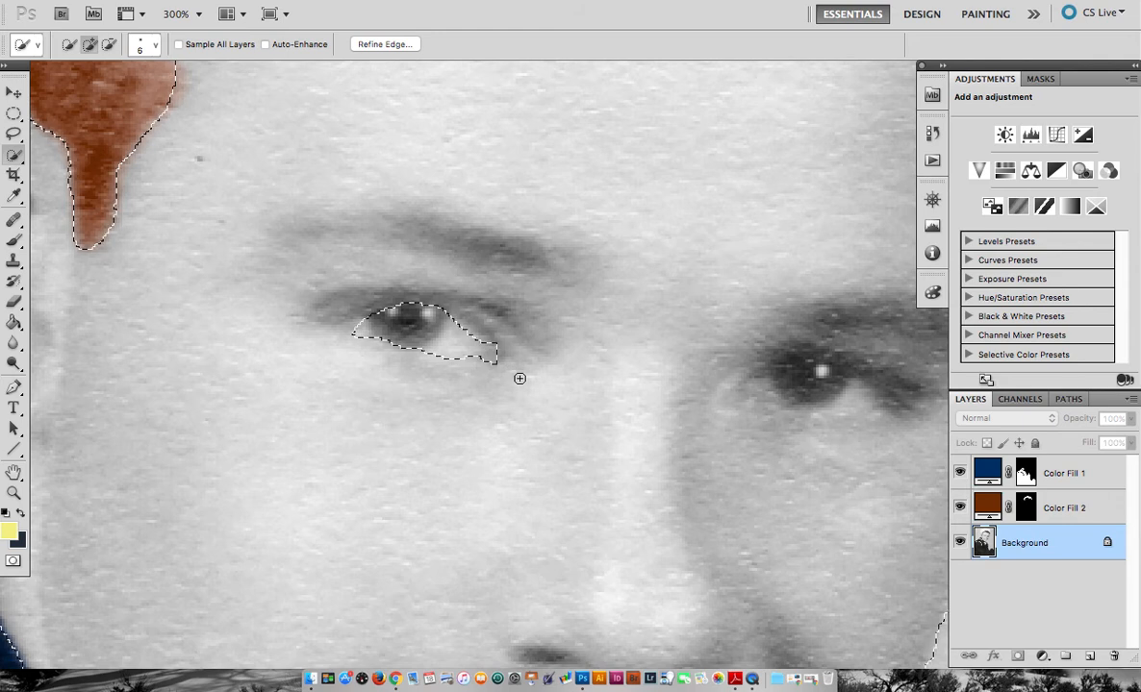
click(357, 326)
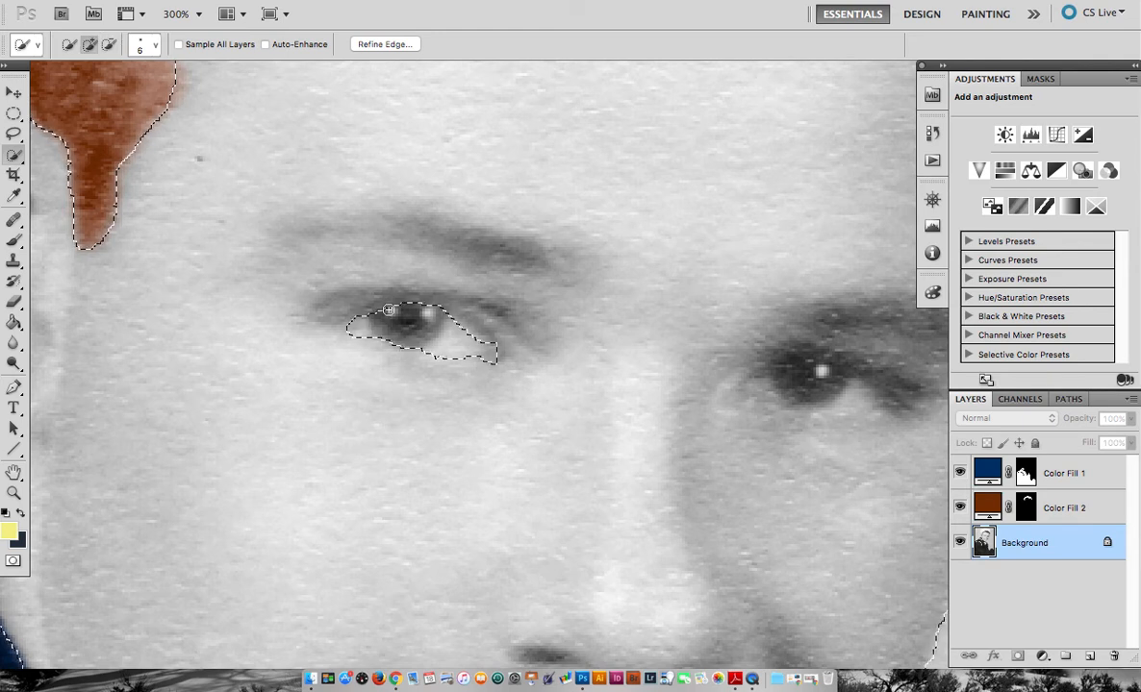
Subtract the sailor's left eye from the skin selection and fit the cutout to the upper lid above the iris.
scroll(423, 322, right, 2)
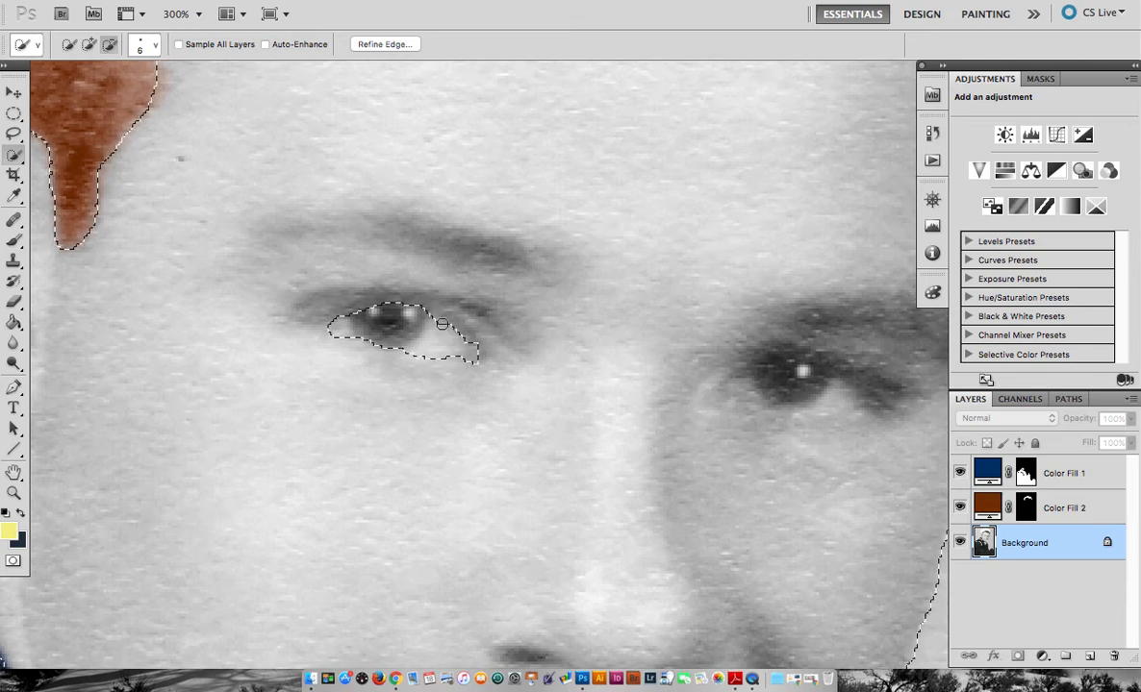
scroll(565, 354, right, 5)
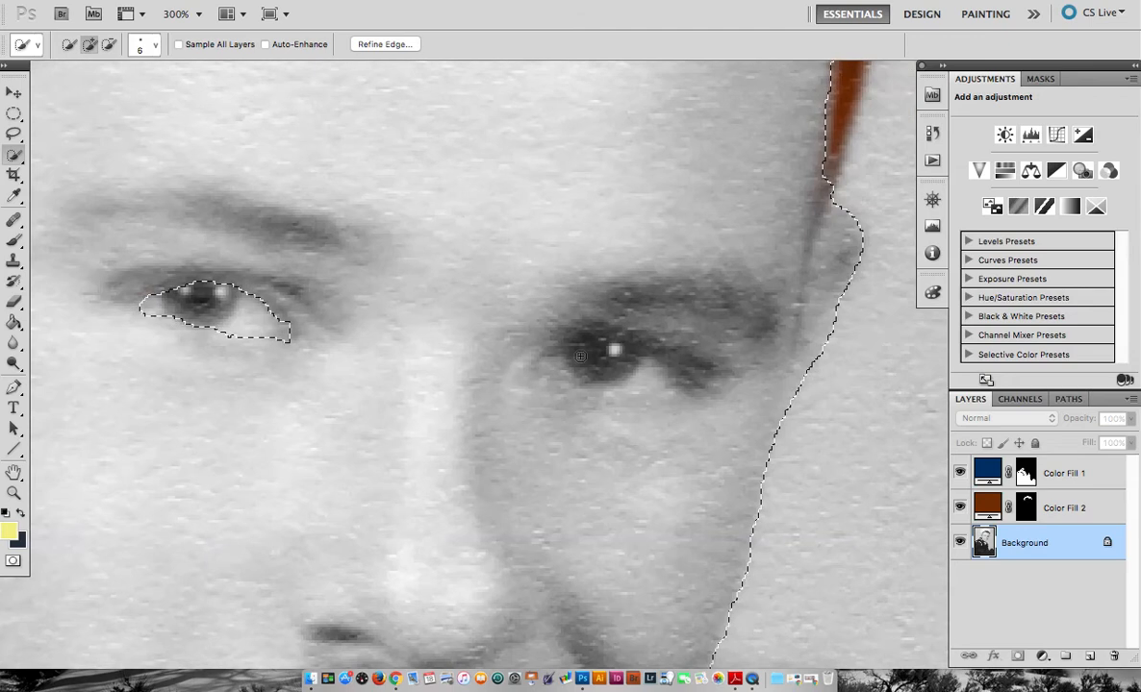
scroll(580, 357, right, 3)
key(alt)
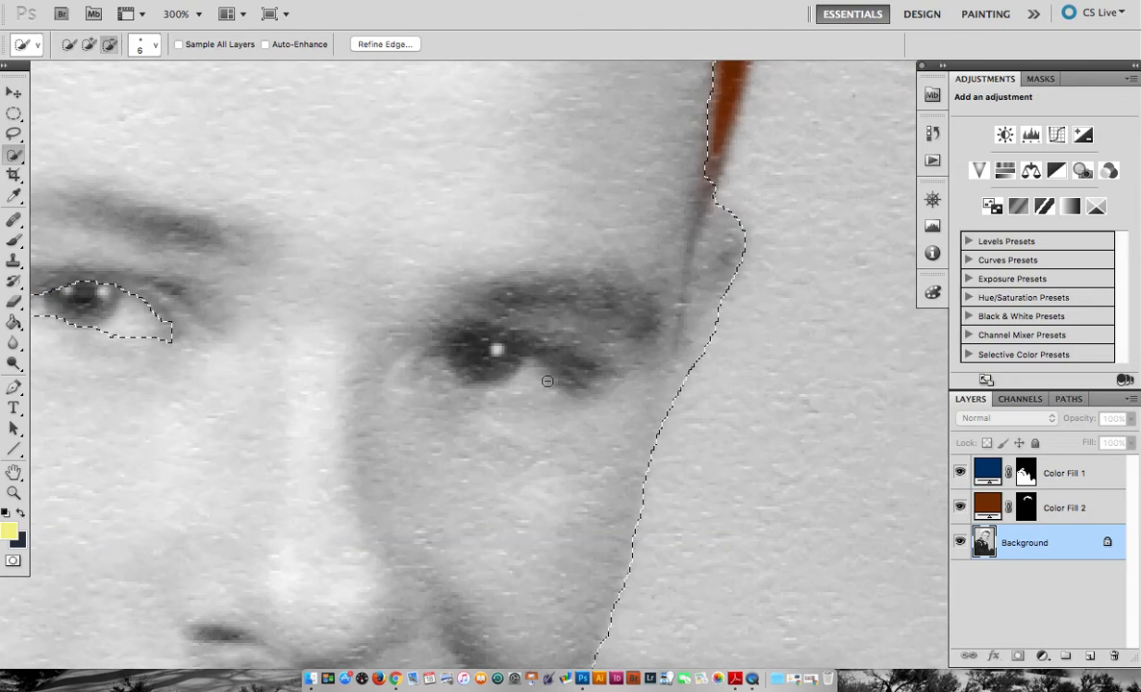
click(475, 351)
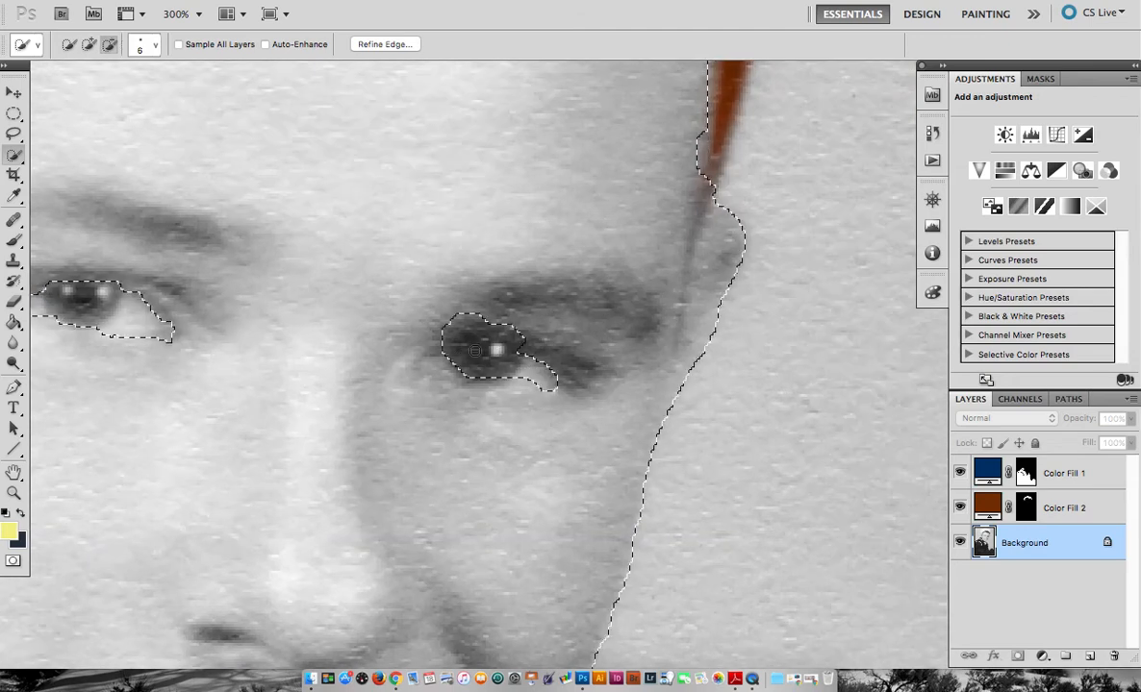
alt+click(438, 367)
click(472, 319)
alt+click(447, 329)
alt+click(486, 324)
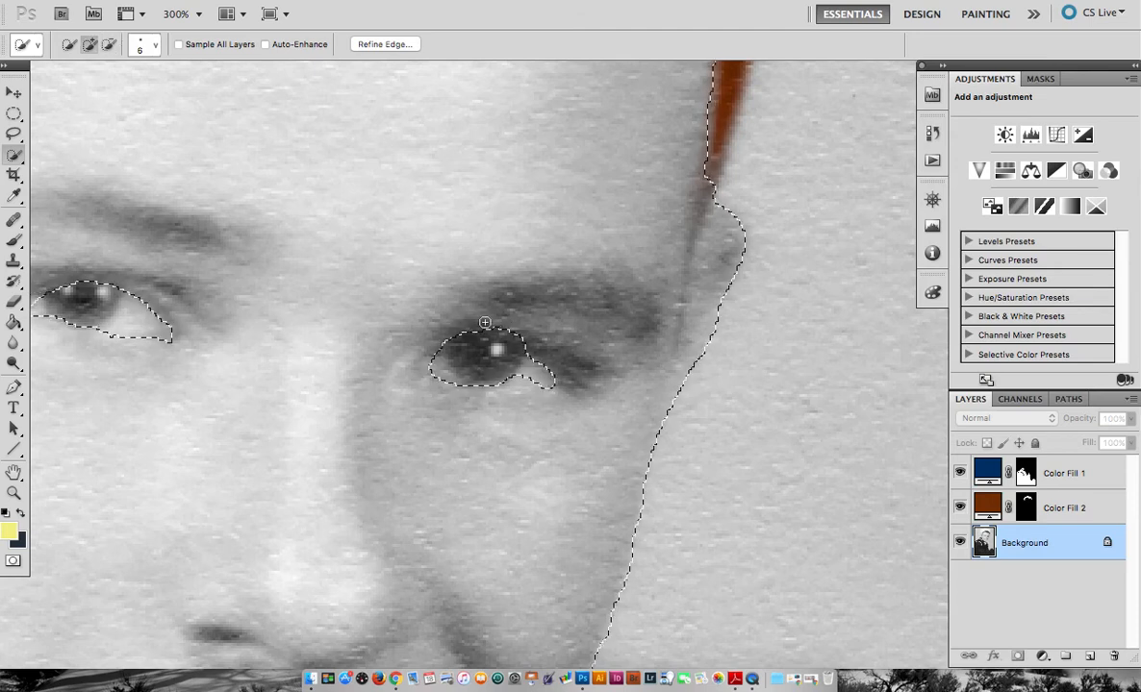
Refine the left eye's cutout along the upper lid and extend it over the eye white to the outer corner.
click(521, 333)
alt+click(540, 356)
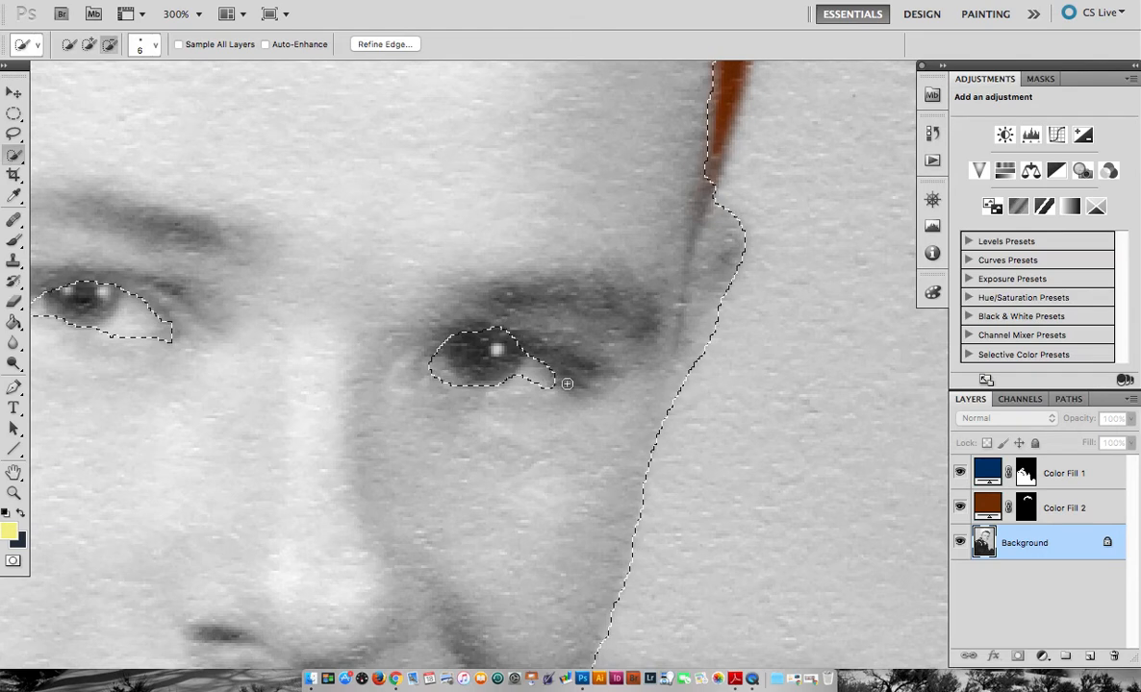
click(530, 382)
drag(530, 382, 557, 409)
alt+click(544, 401)
click(507, 386)
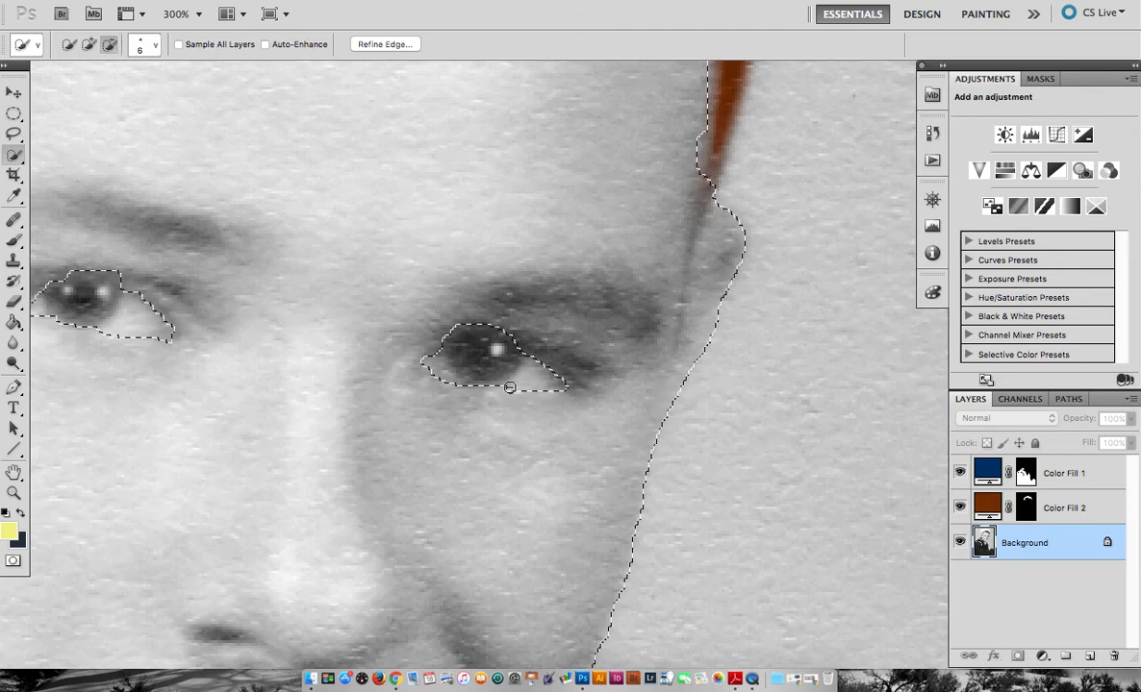
Adjust the left eye's cutout at the inner corner, lower lid and upper lid so it follows the eye shape.
alt+click(442, 363)
click(467, 370)
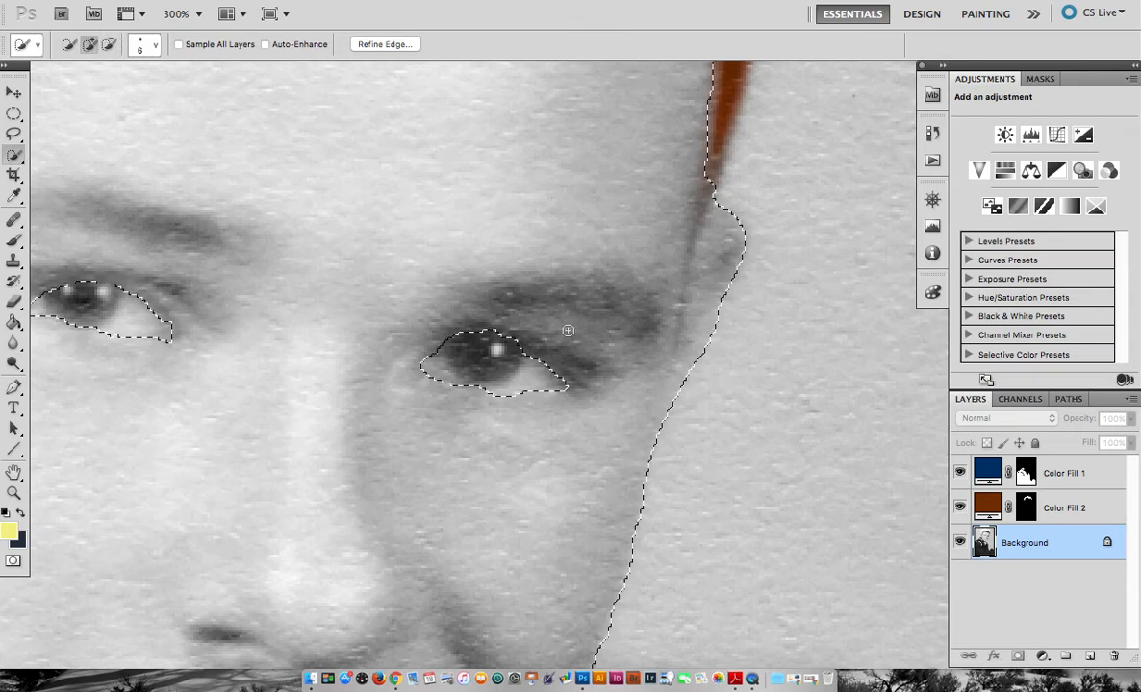
alt+click(498, 330)
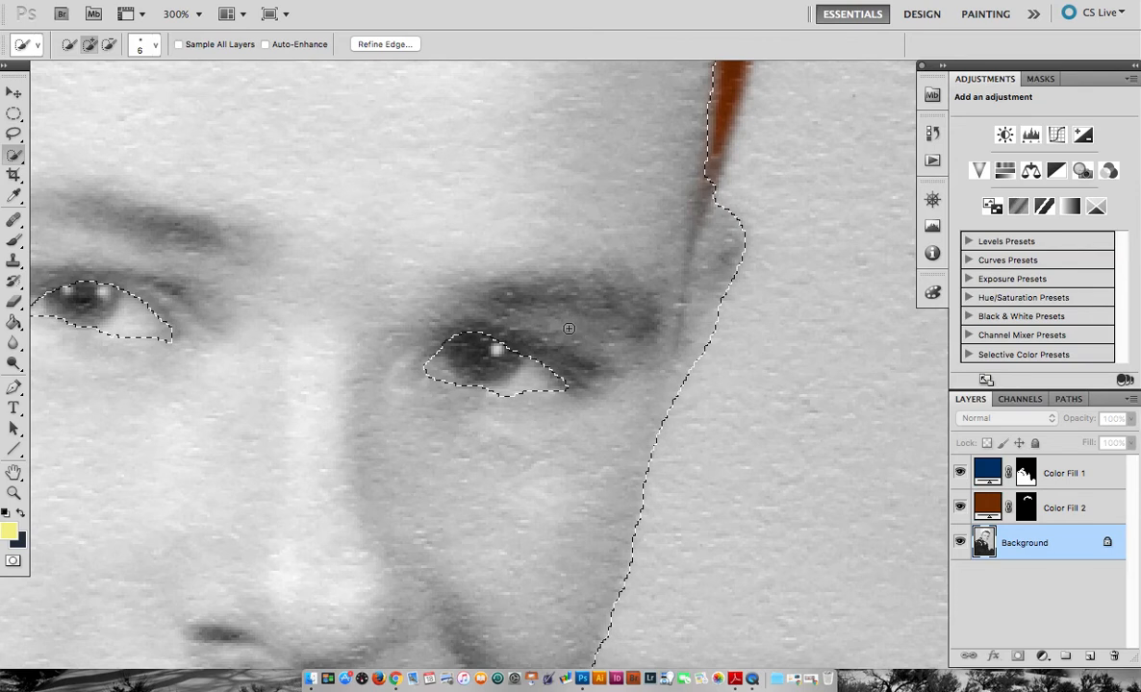
Refine the skin selection's edge with Smooth 26, Smart Radius enabled and a radius of 1.9 px.
drag(353, 300, 541, 371)
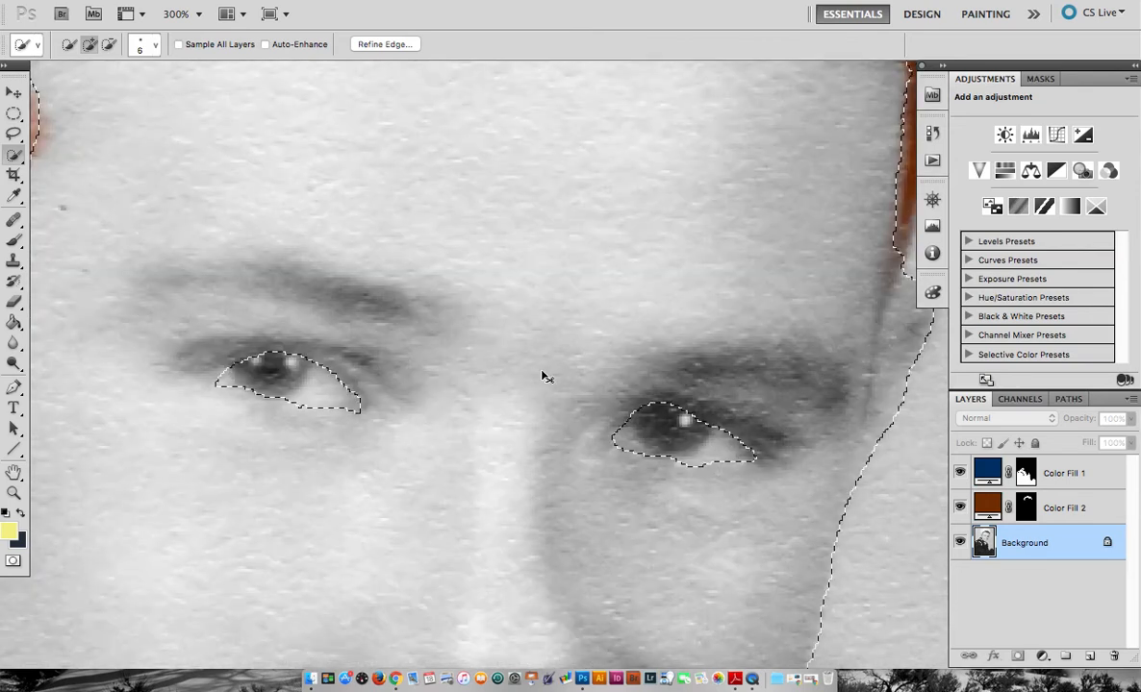
click(373, 45)
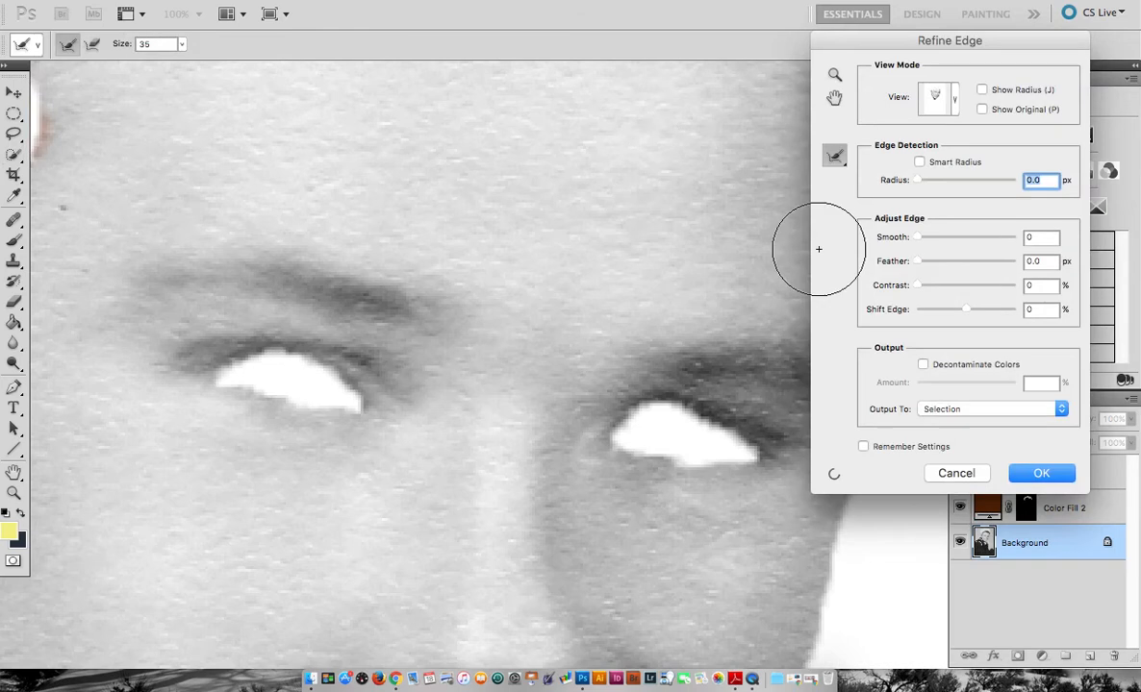
drag(916, 240, 943, 242)
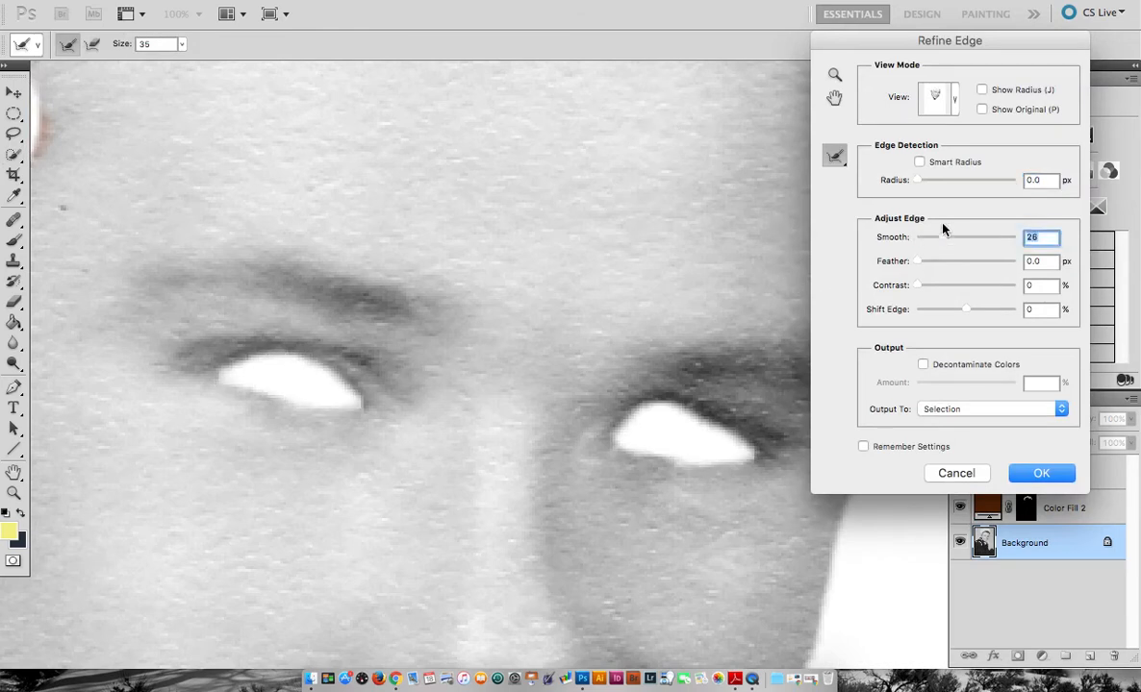
click(918, 164)
drag(921, 185, 928, 184)
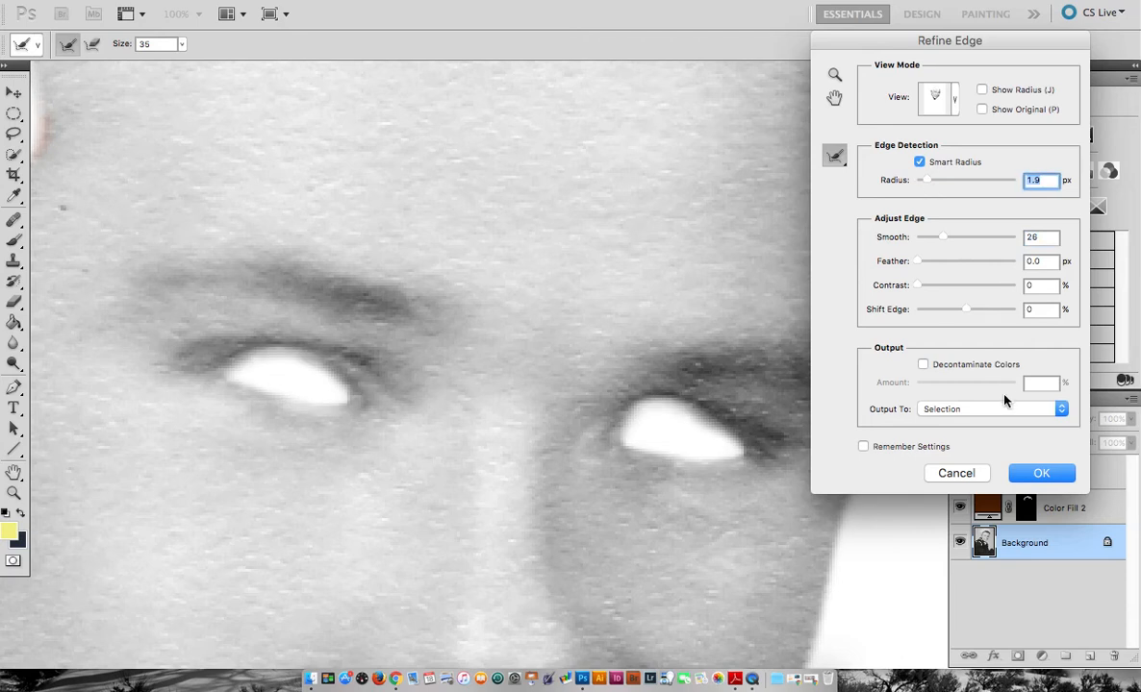
click(1038, 474)
Create a Solid Color fill layer from the skin selection using the pale skin tone #e8d8c9.
key(super+1)
key(super+minus)
key(super+minus)
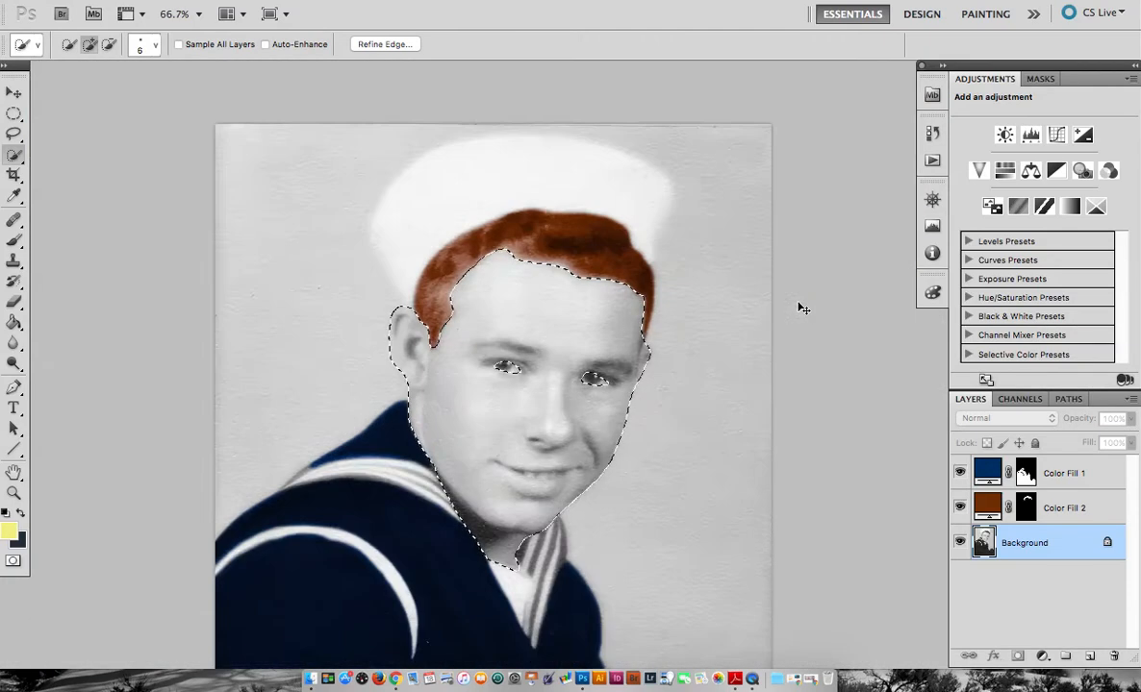
click(1042, 656)
click(1025, 305)
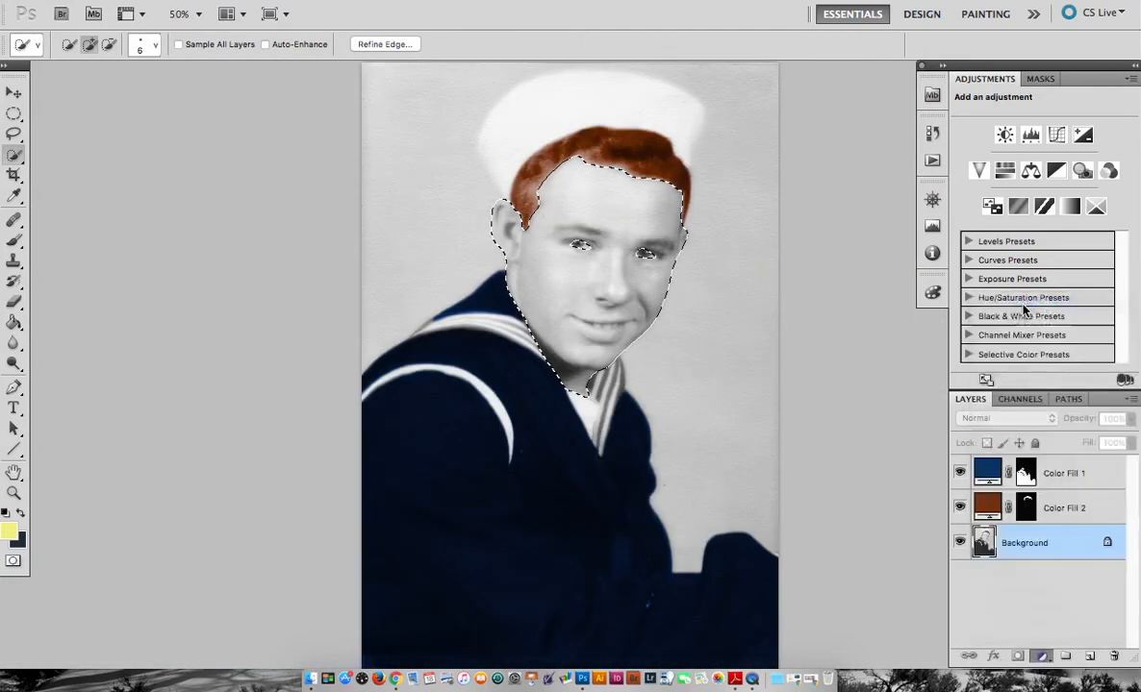
drag(843, 252, 855, 276)
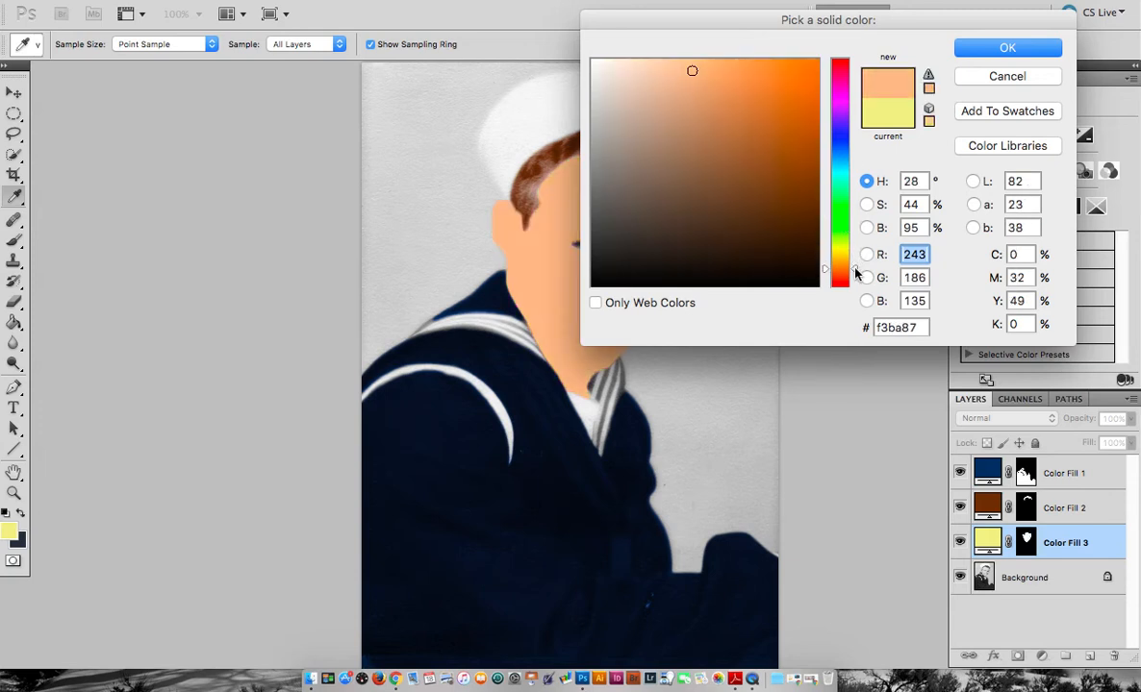
click(649, 78)
drag(646, 78, 621, 79)
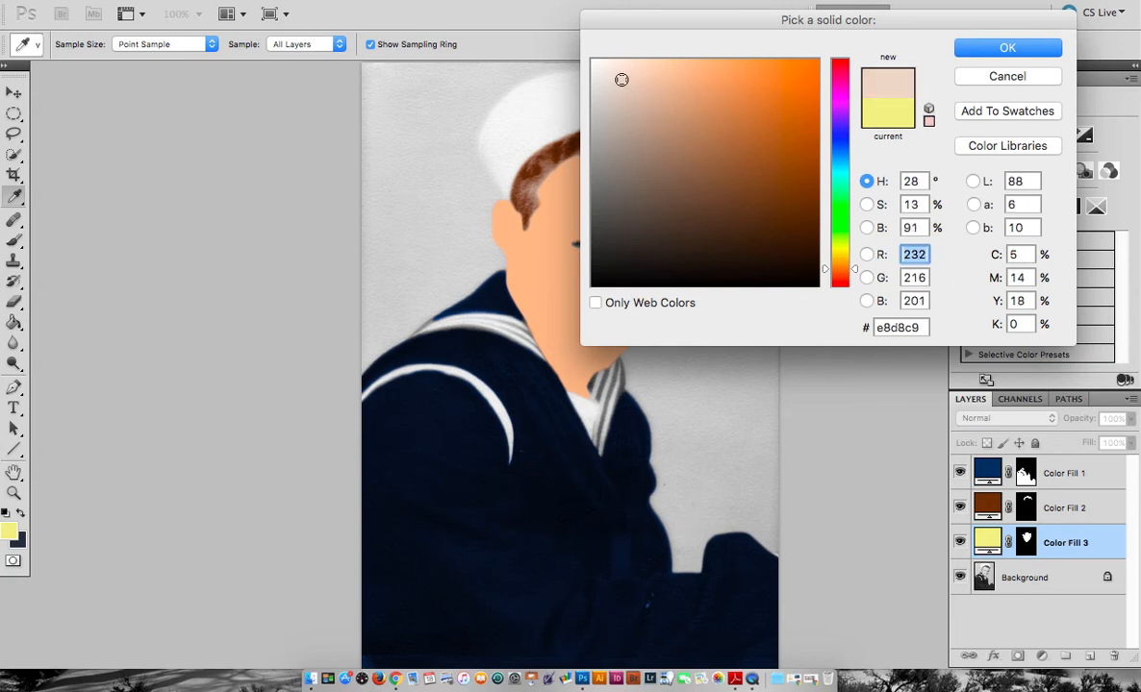
click(962, 45)
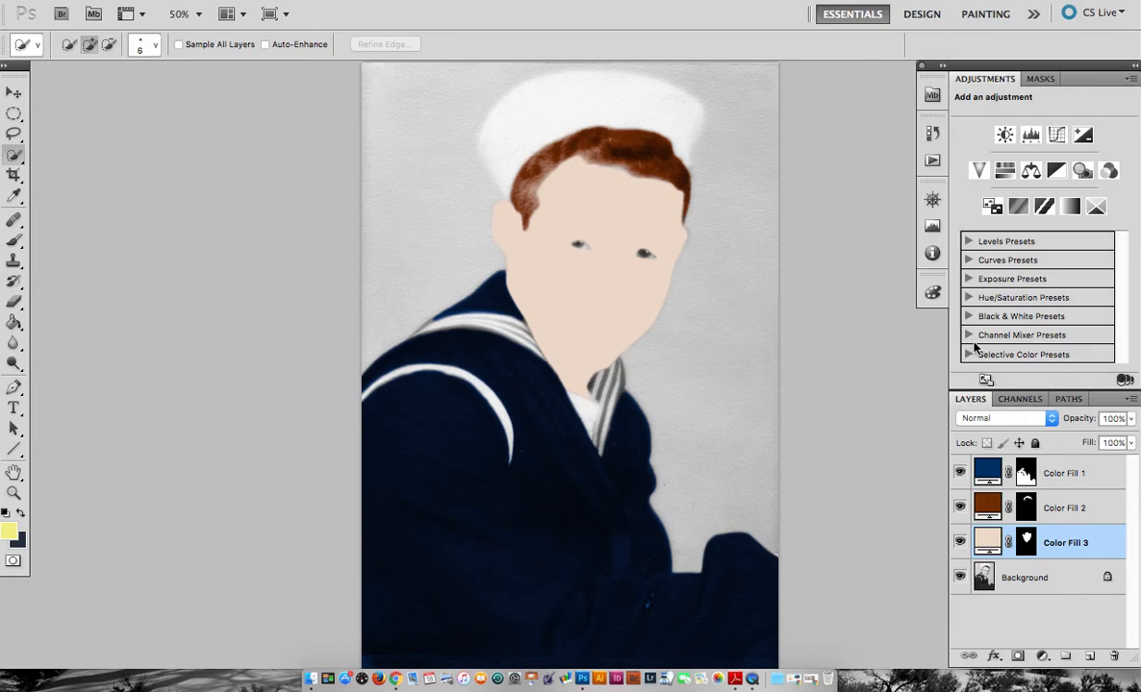
Try the Overlay blending mode on the skin fill layer, settling on Color.
click(983, 420)
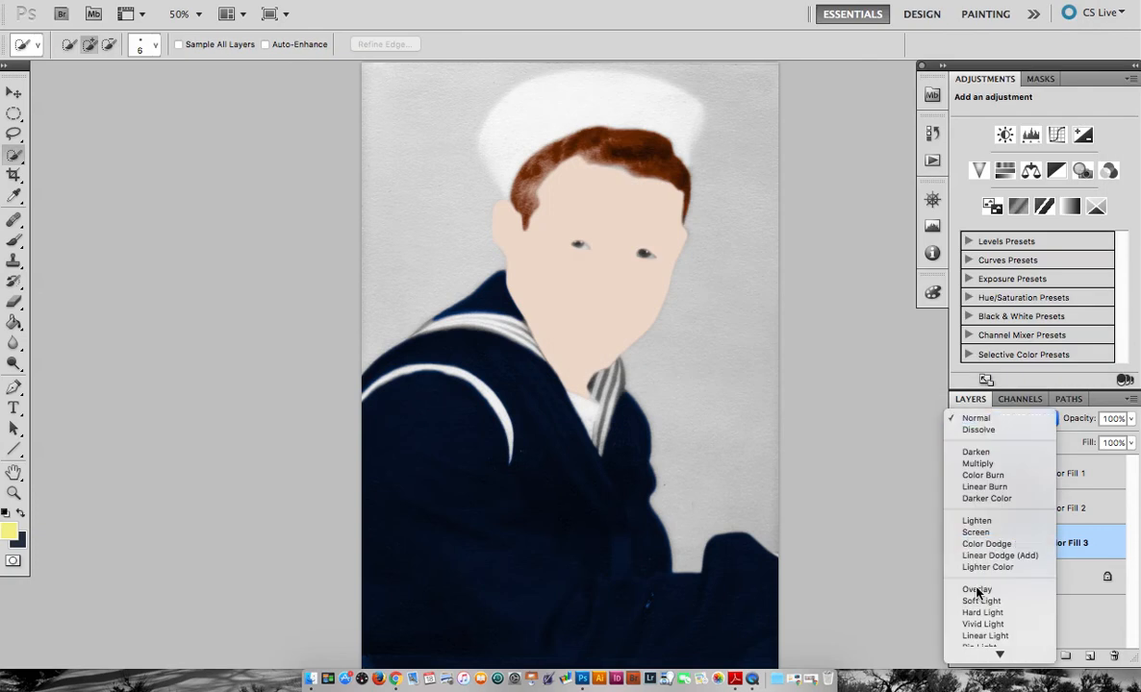
click(976, 590)
click(983, 419)
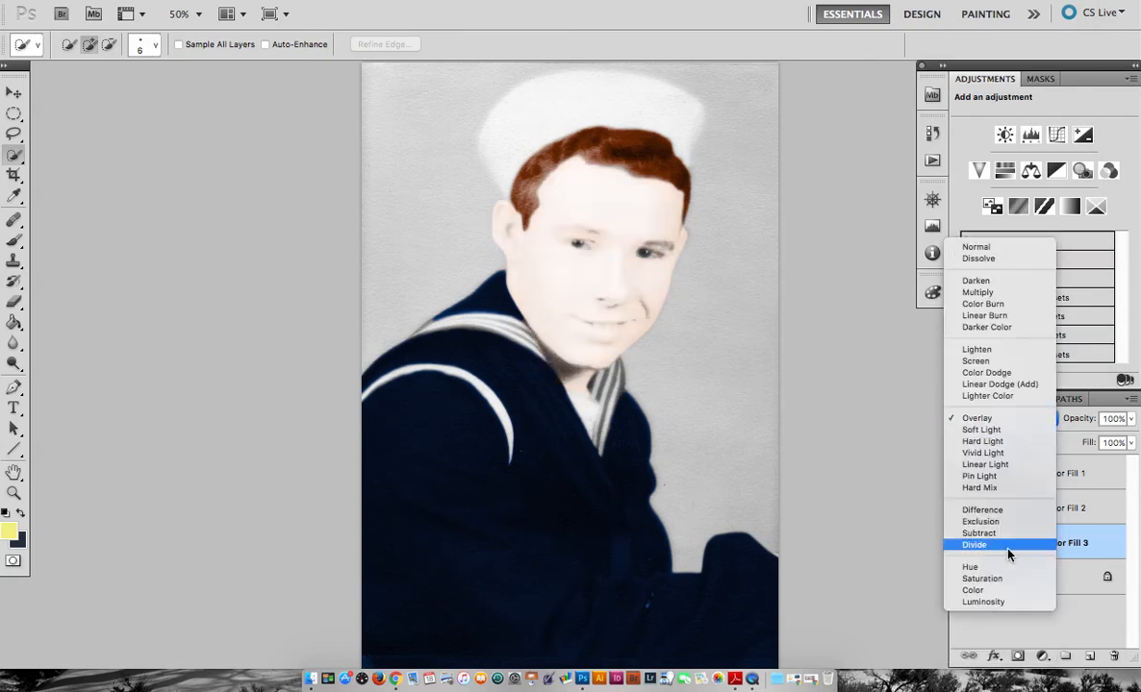
click(1006, 592)
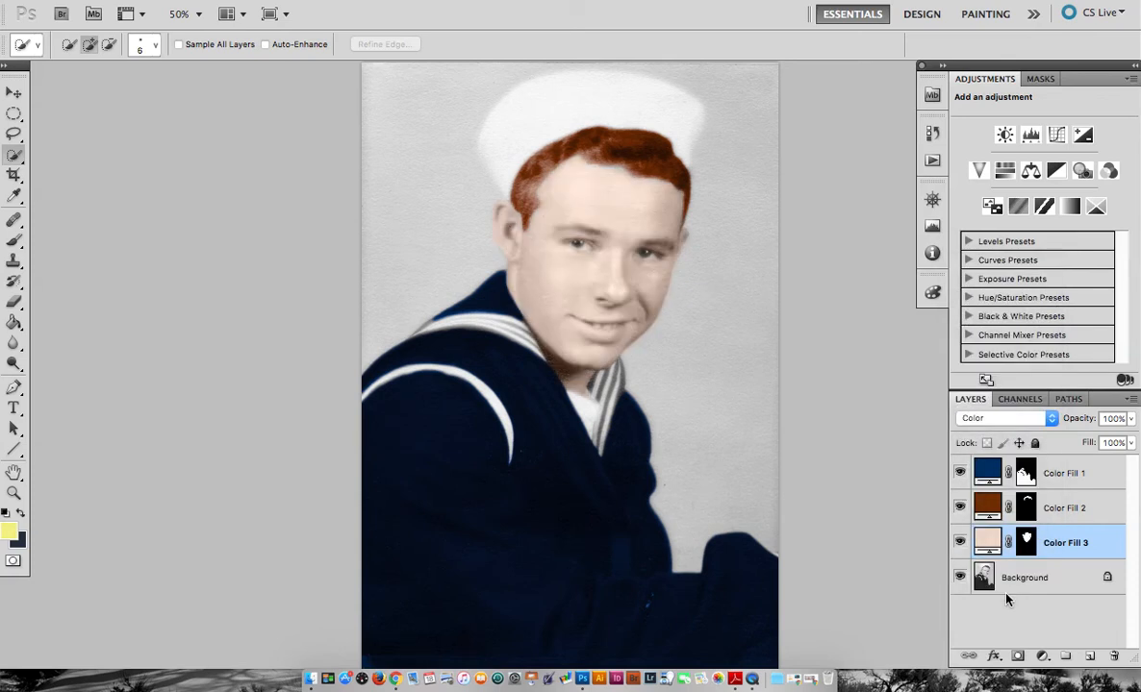
Change the skin fill layer's color to the slightly darker tone #e3d2c3.
double_click(988, 542)
drag(710, 21, 830, 49)
mouse_move(740, 108)
mouse_down()
mouse_move(754, 121)
mouse_move(742, 111)
mouse_up()
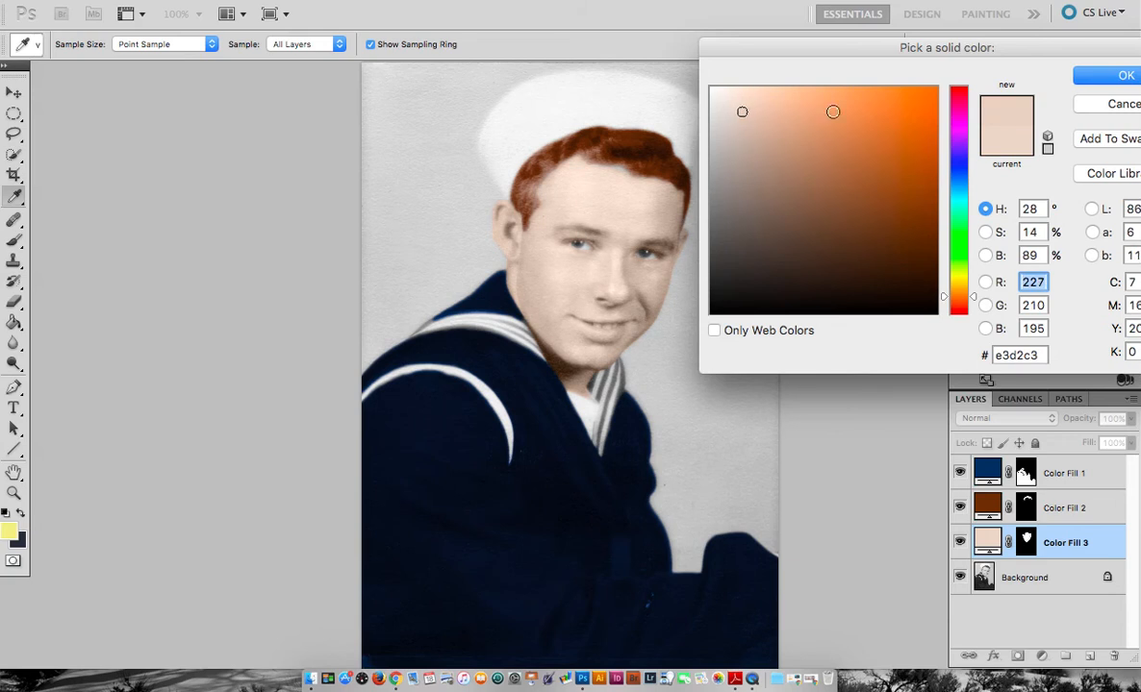
click(1096, 77)
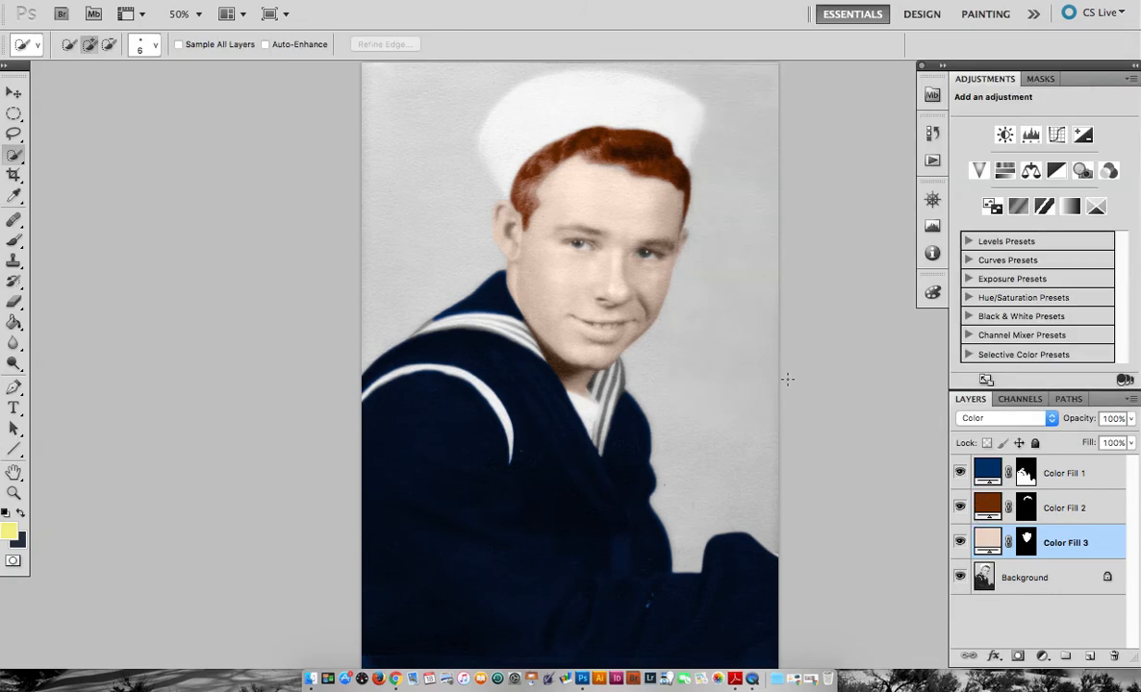
Paint black over the teeth on the skin fill layer's mask with a size 9 brush to remove the skin color there.
key(super+equal)
key(super+equal)
key(super+equal)
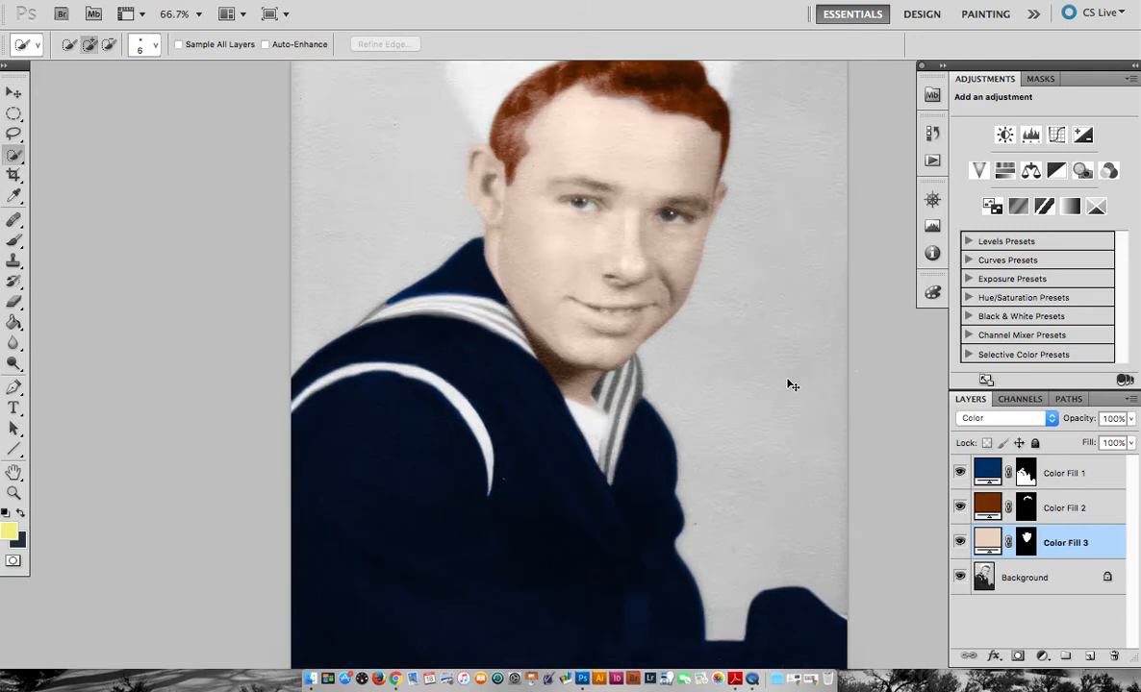
scroll(786, 379, up, 10)
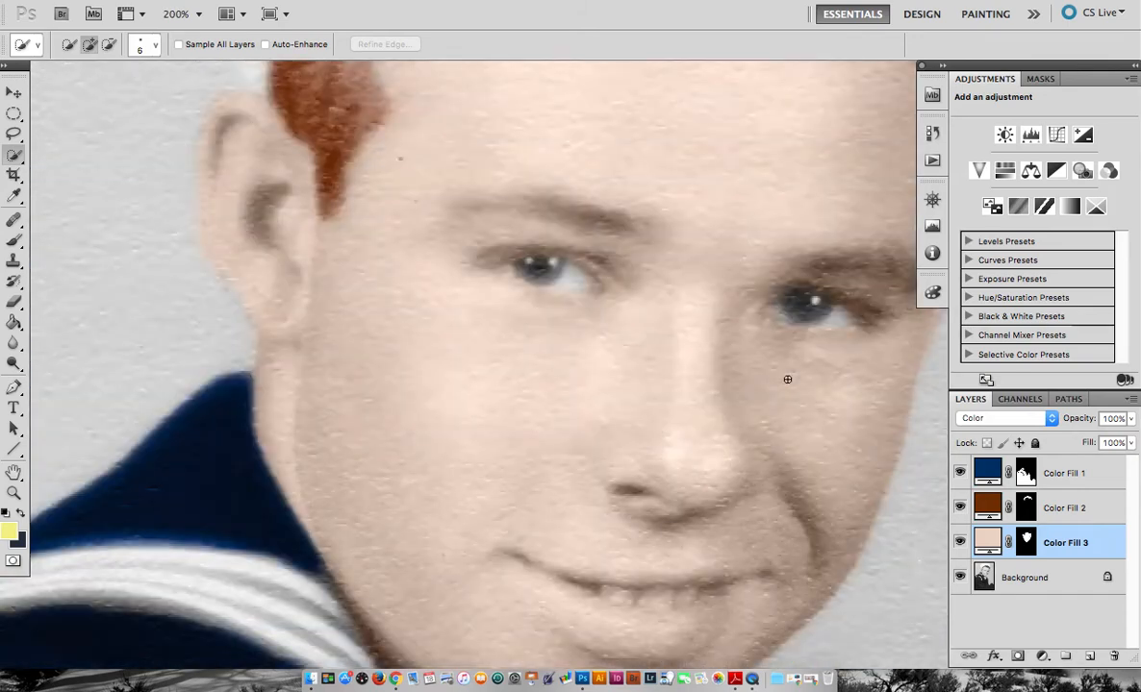
scroll(786, 379, down, 6)
scroll(787, 379, right, 2)
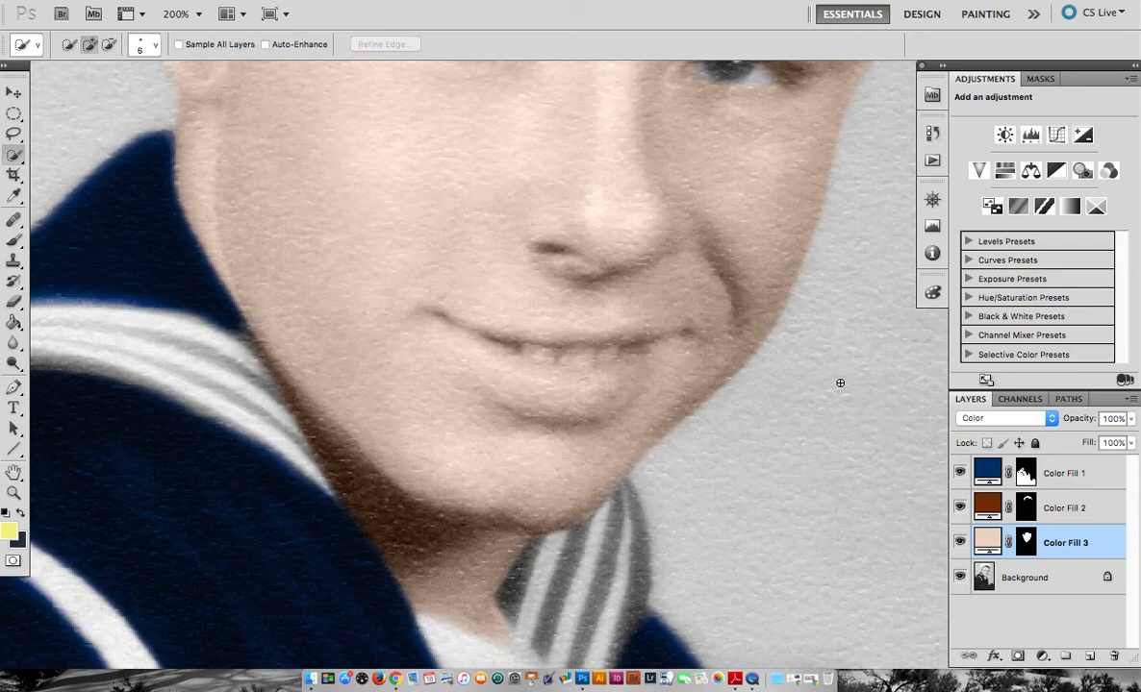
click(1025, 543)
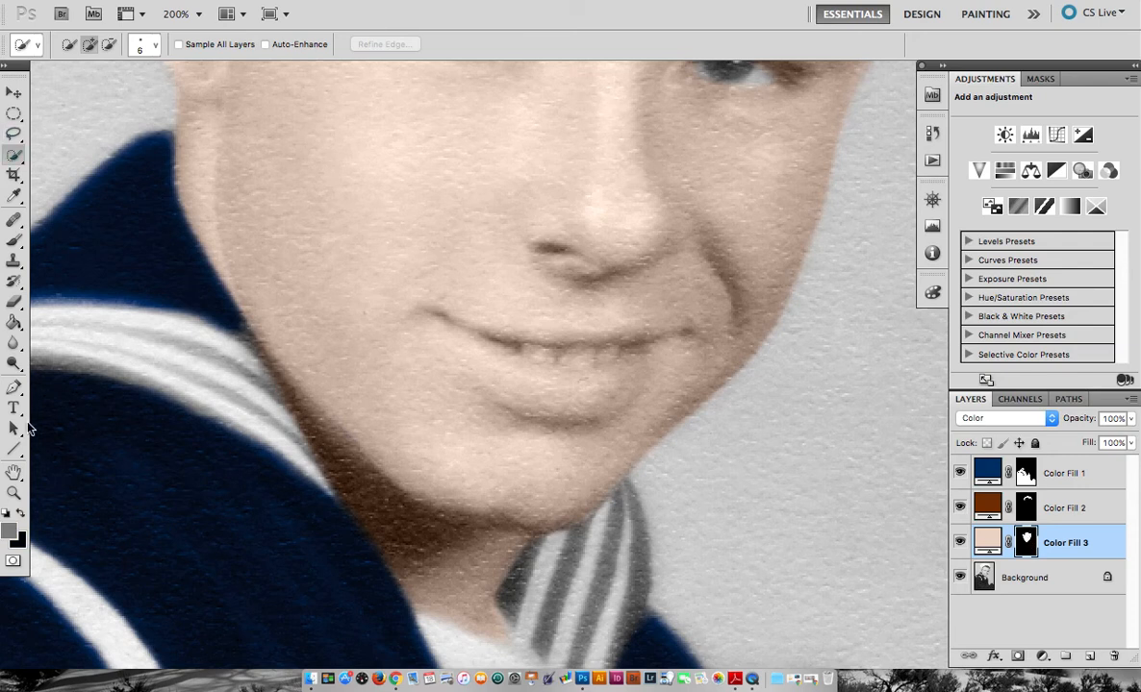
click(14, 363)
click(13, 239)
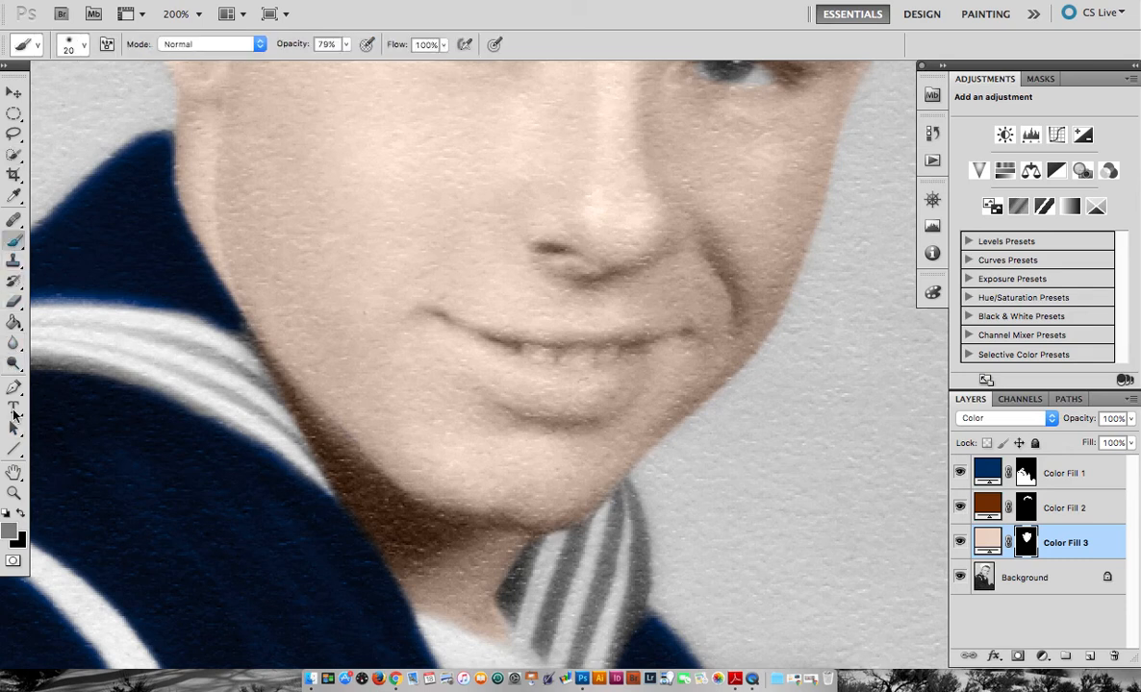
click(4, 514)
click(20, 515)
key(bracketleft)
key(bracketleft)
key(bracketleft)
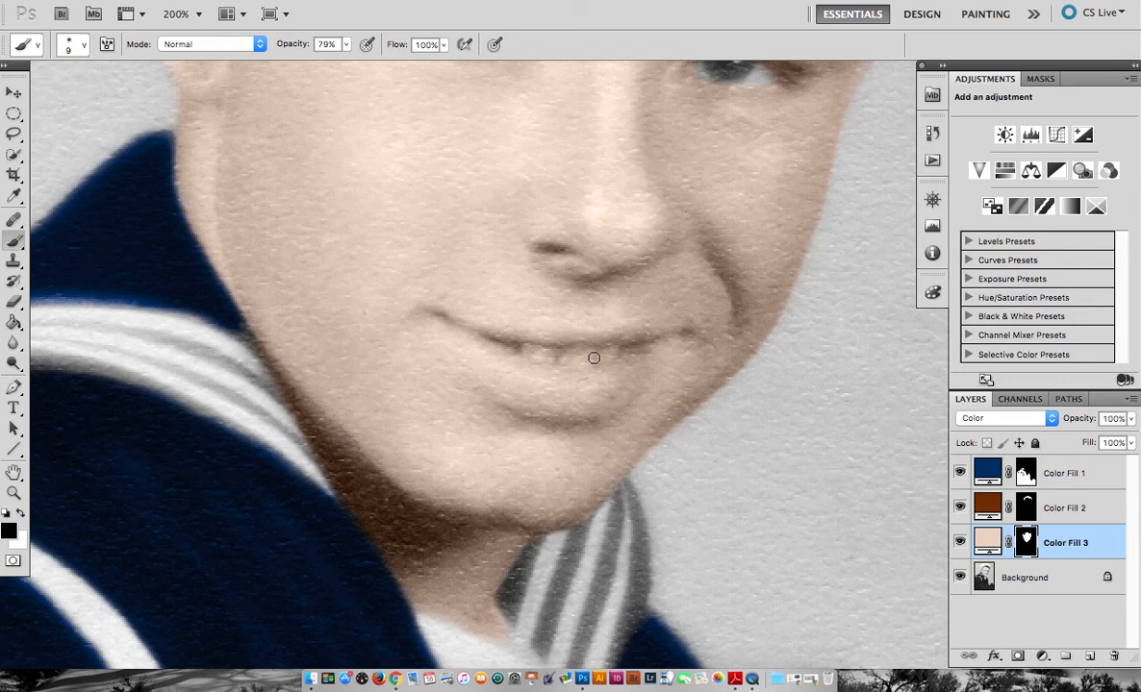
mouse_move(582, 357)
mouse_down()
mouse_move(566, 359)
mouse_move(612, 355)
mouse_move(527, 352)
mouse_move(550, 352)
mouse_up()
scroll(719, 376, up, 5)
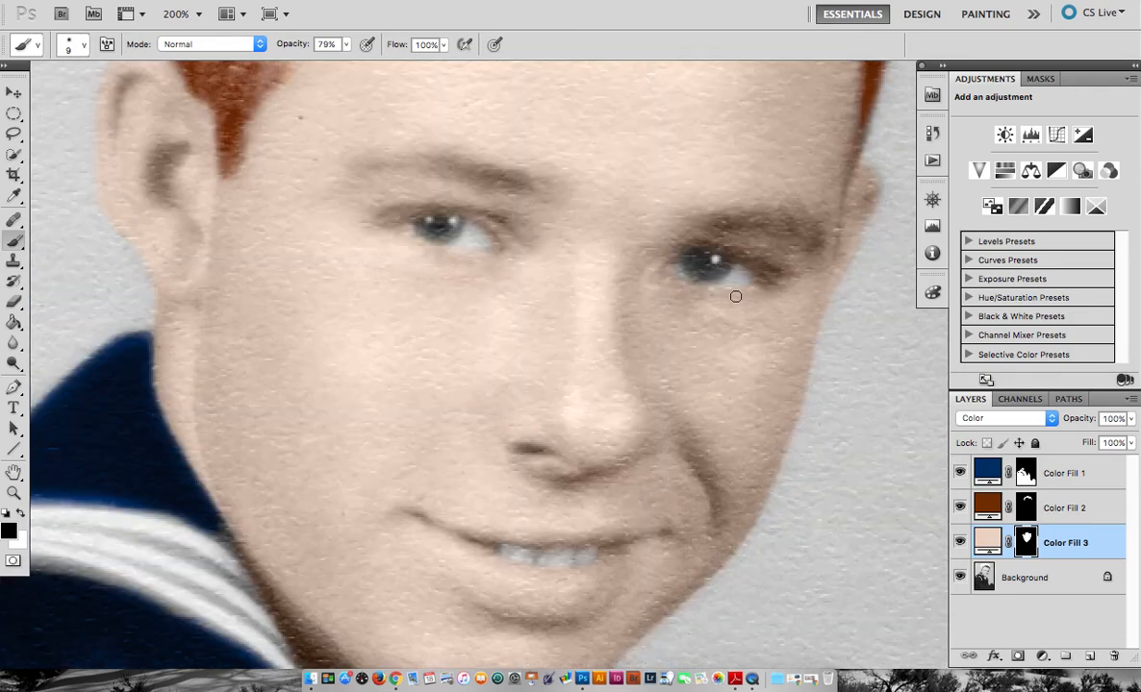
key(super+minus)
key(super+minus)
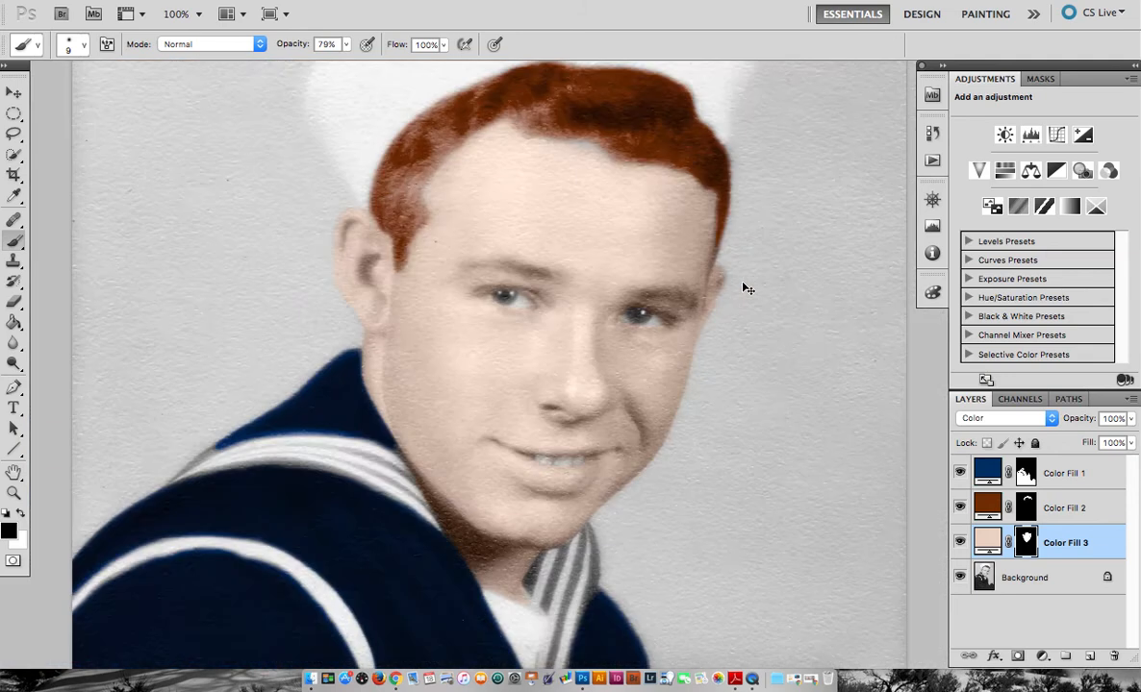
key(super+minus)
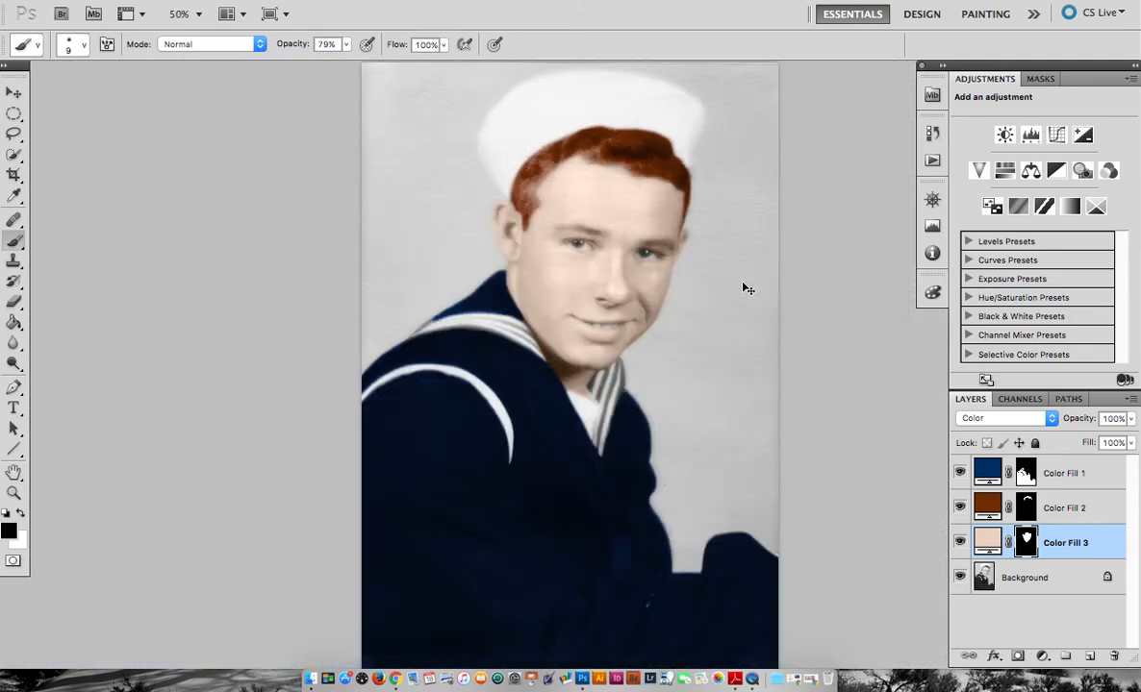
Select the irises of both eyes on the Background layer with the Quick Selection tool.
scroll(503, 352, right, 3)
scroll(503, 352, down, 1)
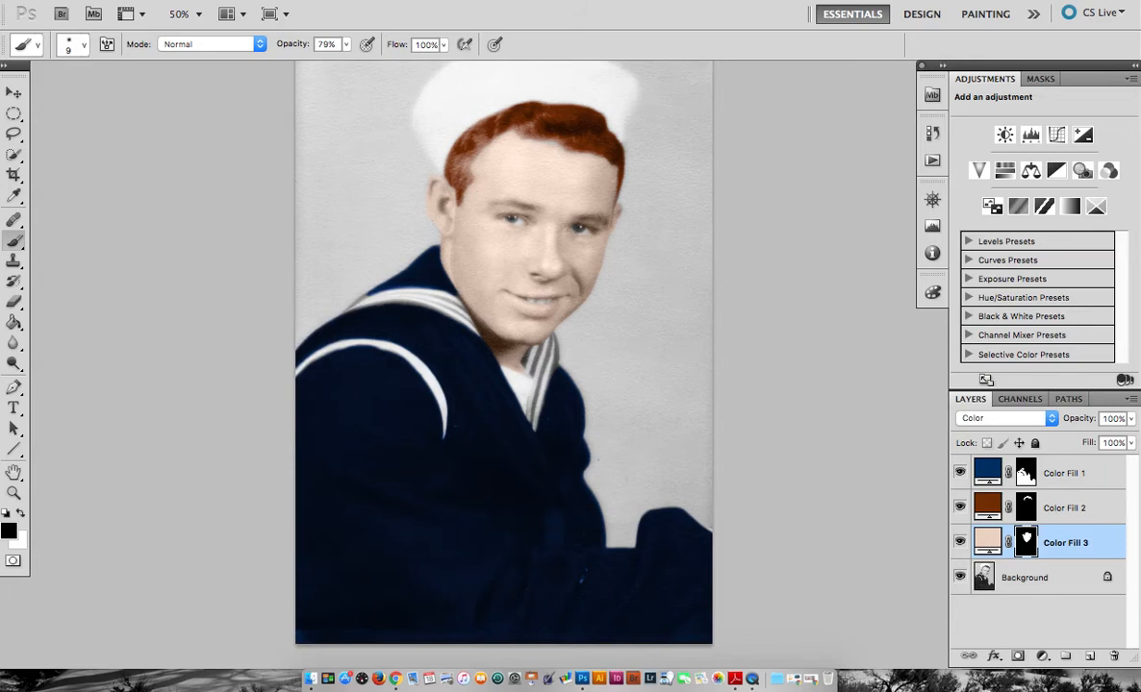
scroll(503, 352, right, 2)
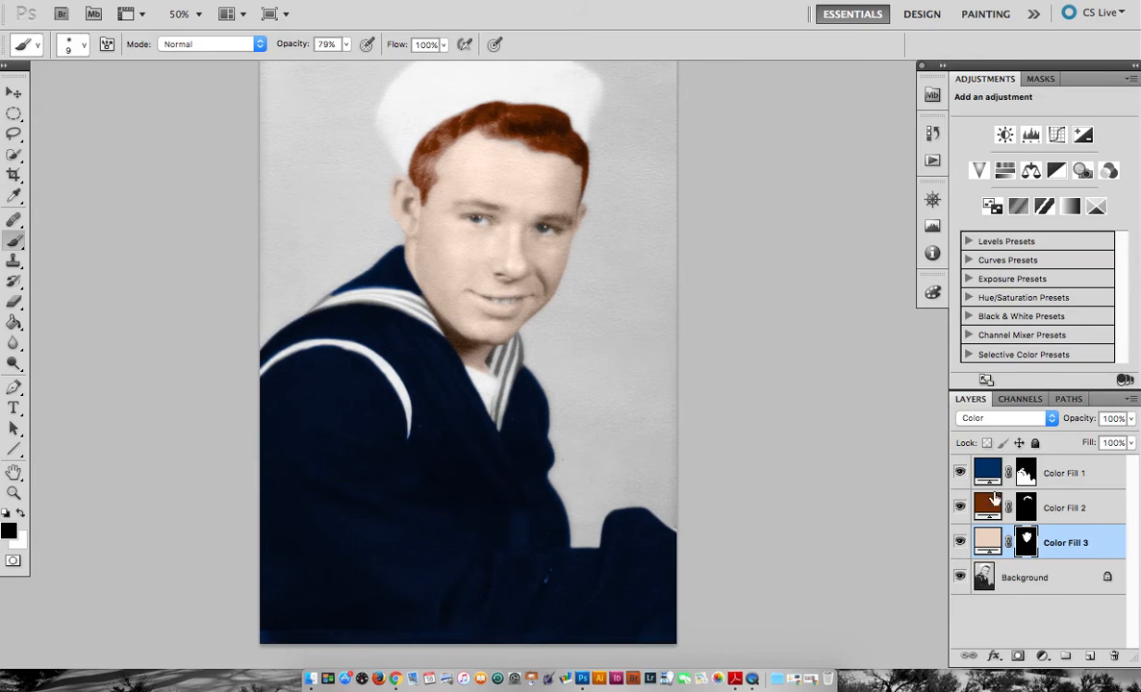
click(1038, 578)
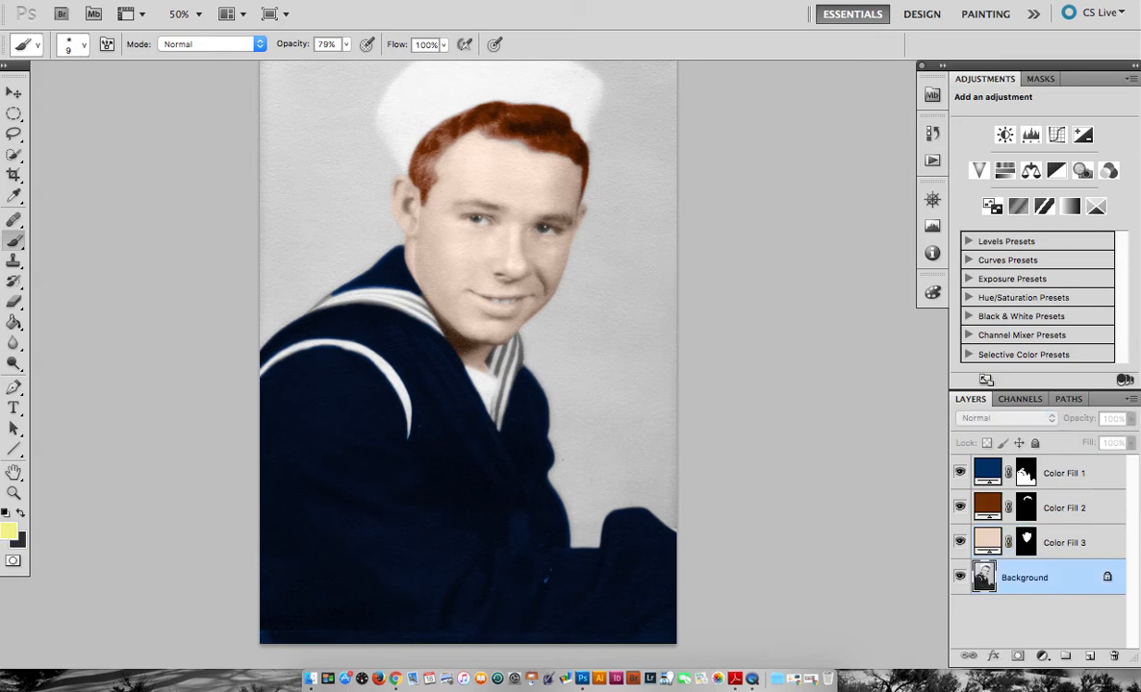
click(13, 155)
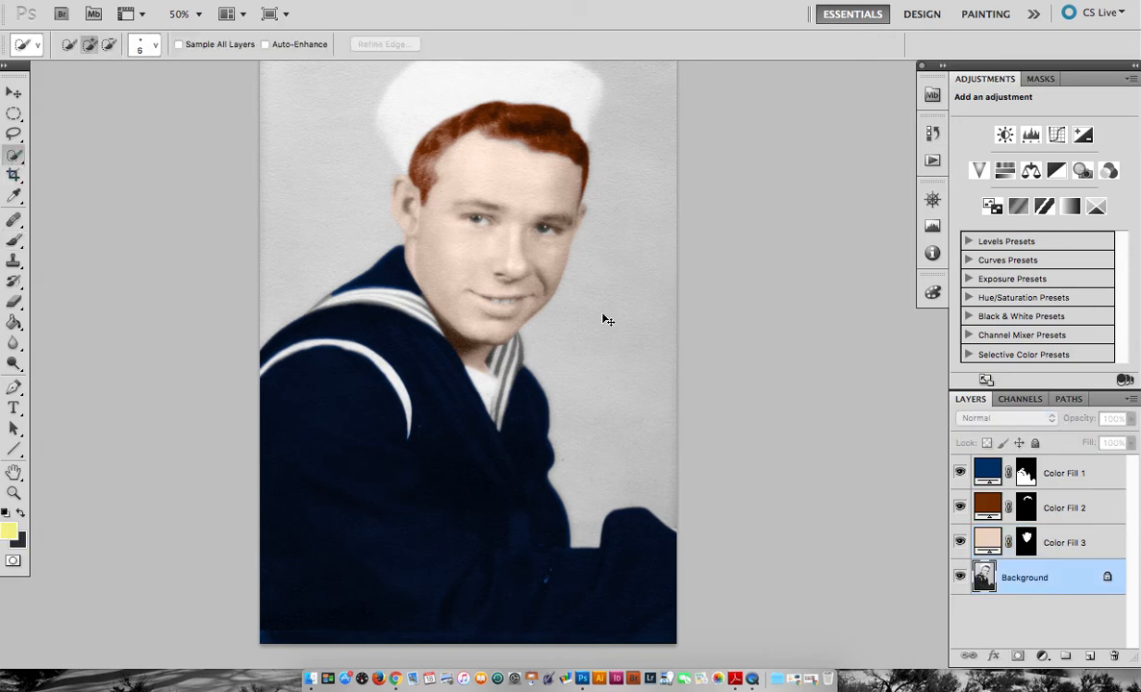
key(super+plus)
key(super+plus)
key(super+plus)
key(super+plus)
scroll(603, 314, up, 5)
scroll(603, 315, left, 5)
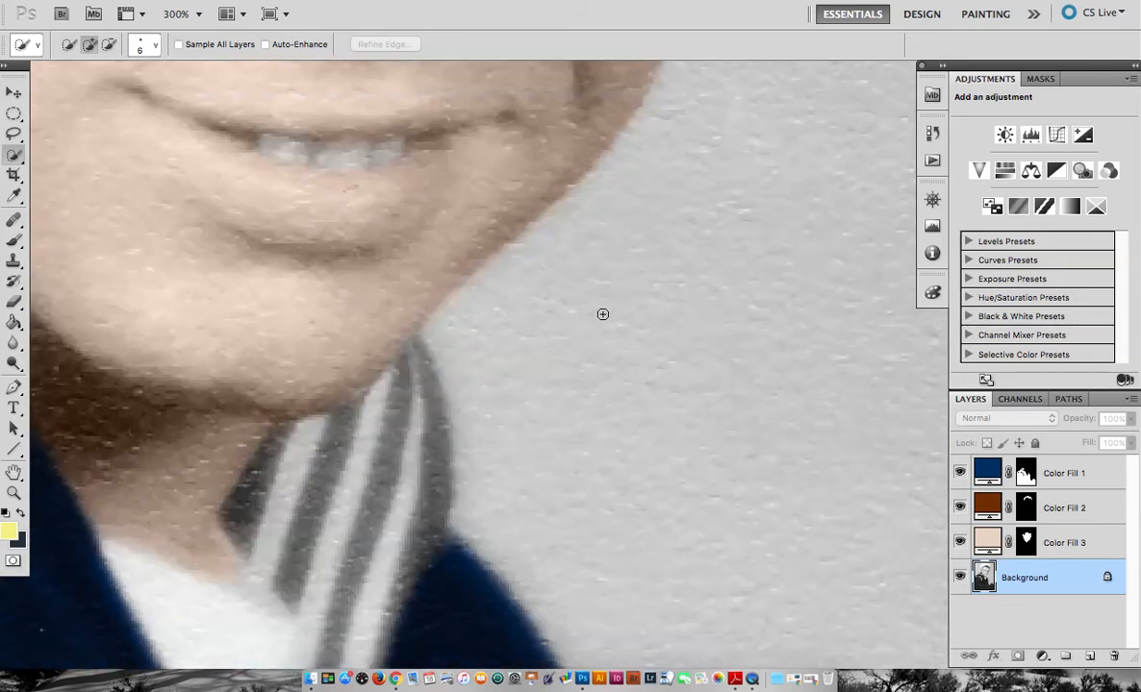
scroll(603, 314, up, 5)
scroll(603, 314, left, 3)
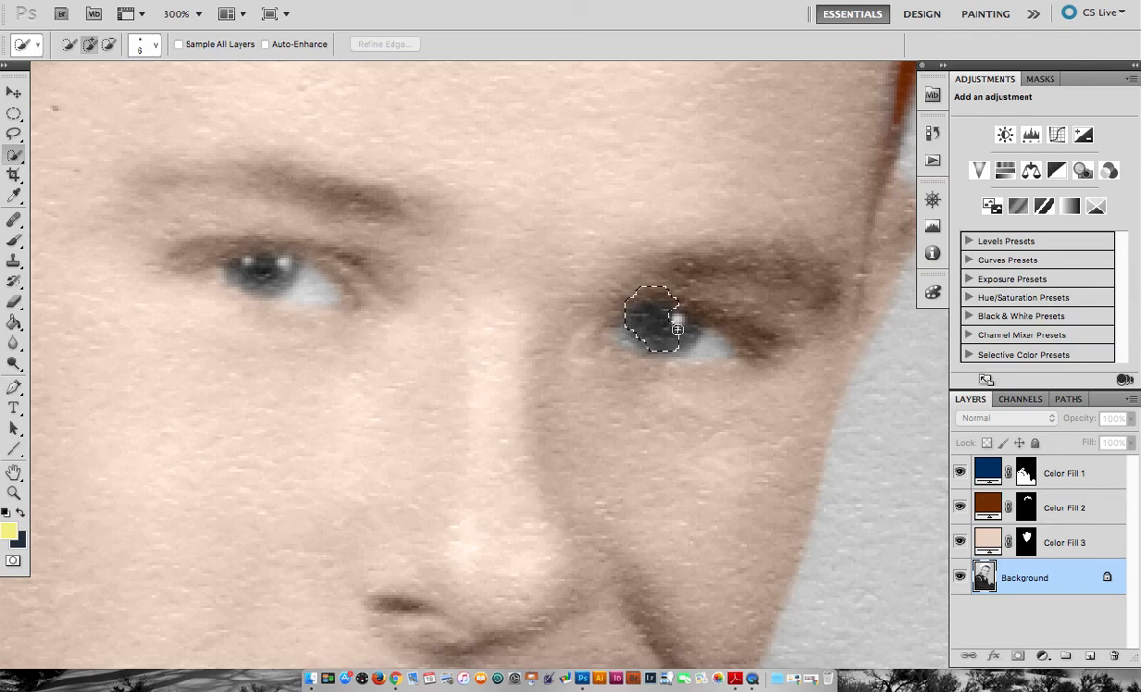
drag(680, 335, 654, 318)
key(alt)
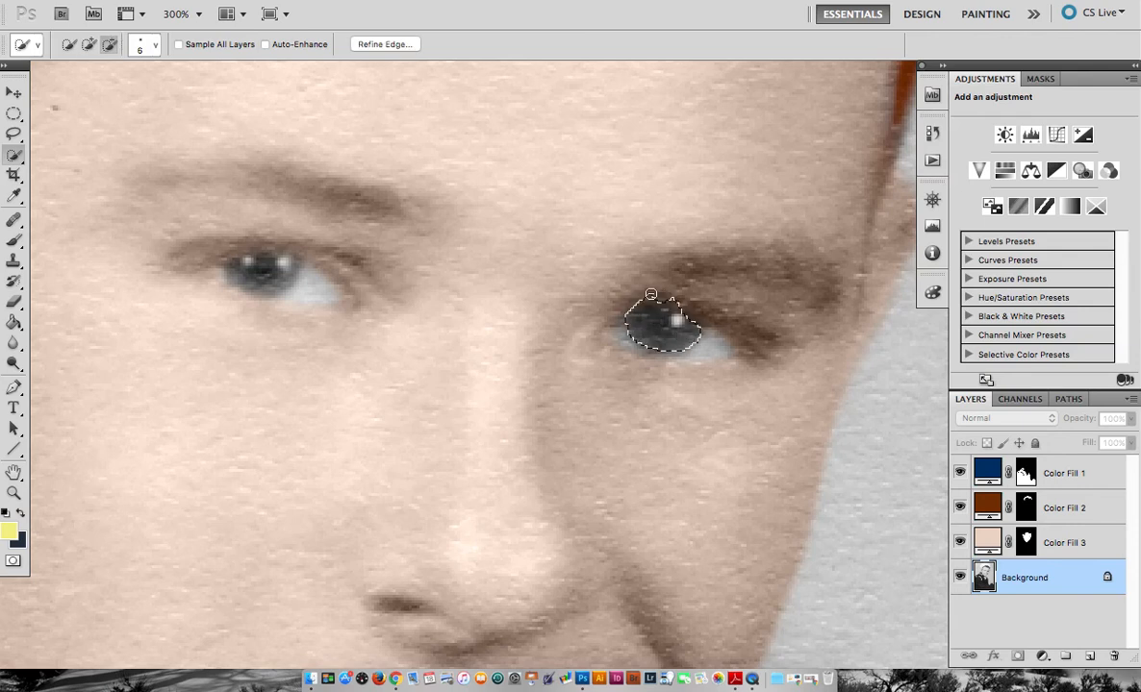
alt+click(676, 301)
drag(246, 269, 306, 277)
click(263, 266)
Subtract the dark pupils of both eyes from the iris selection.
alt+click(260, 271)
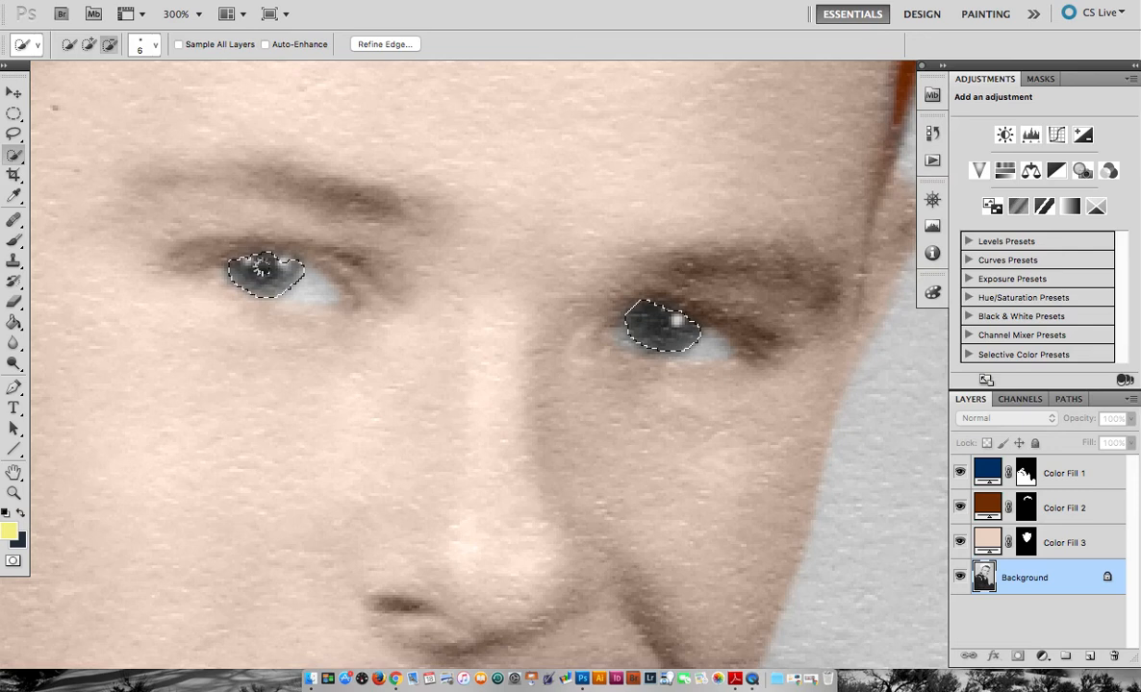
alt+click(259, 287)
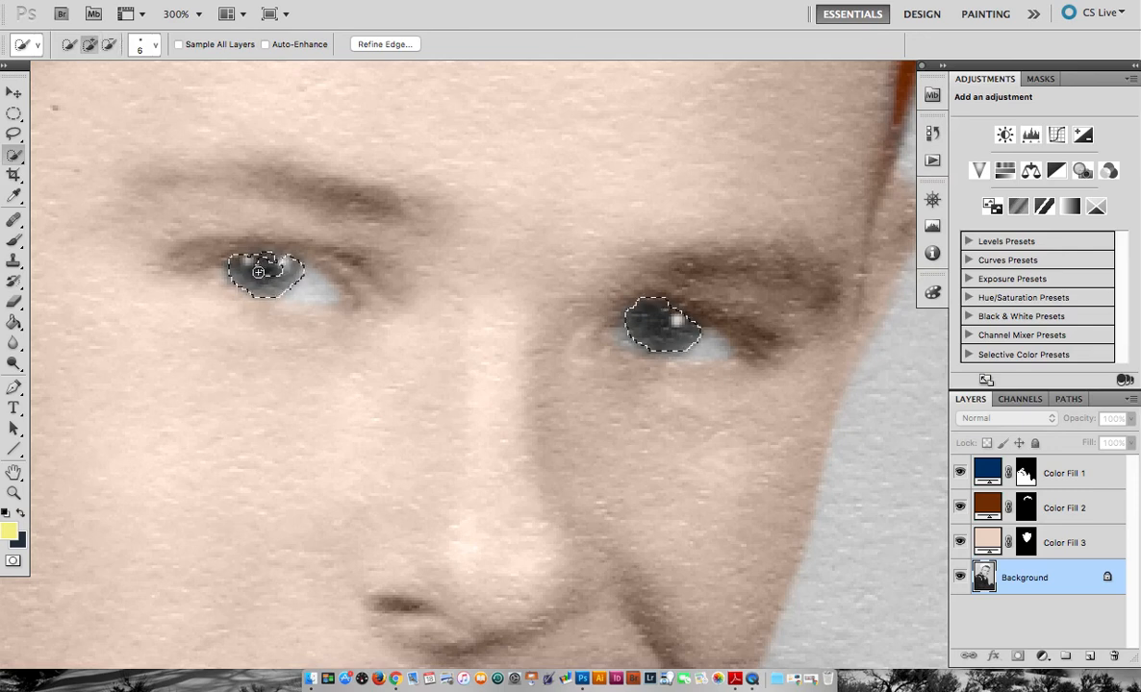
key(alt)
alt+click(258, 272)
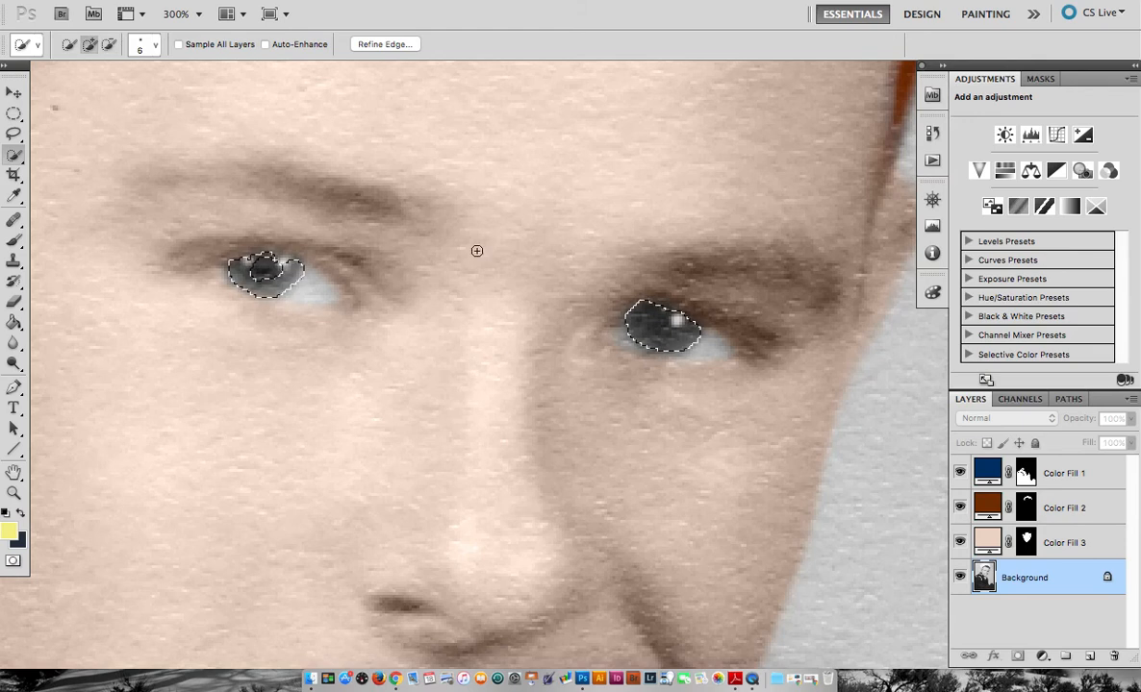
alt+click(659, 318)
alt+click(662, 317)
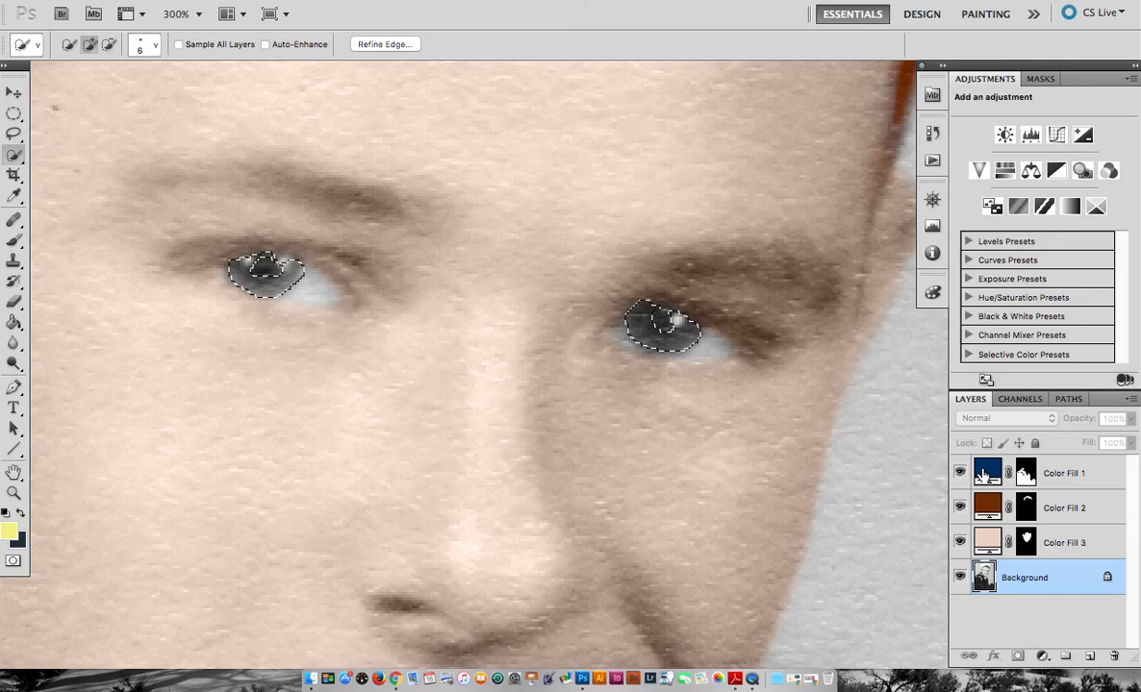
Refine the edge of the iris selection with Smooth set to 9.
click(382, 44)
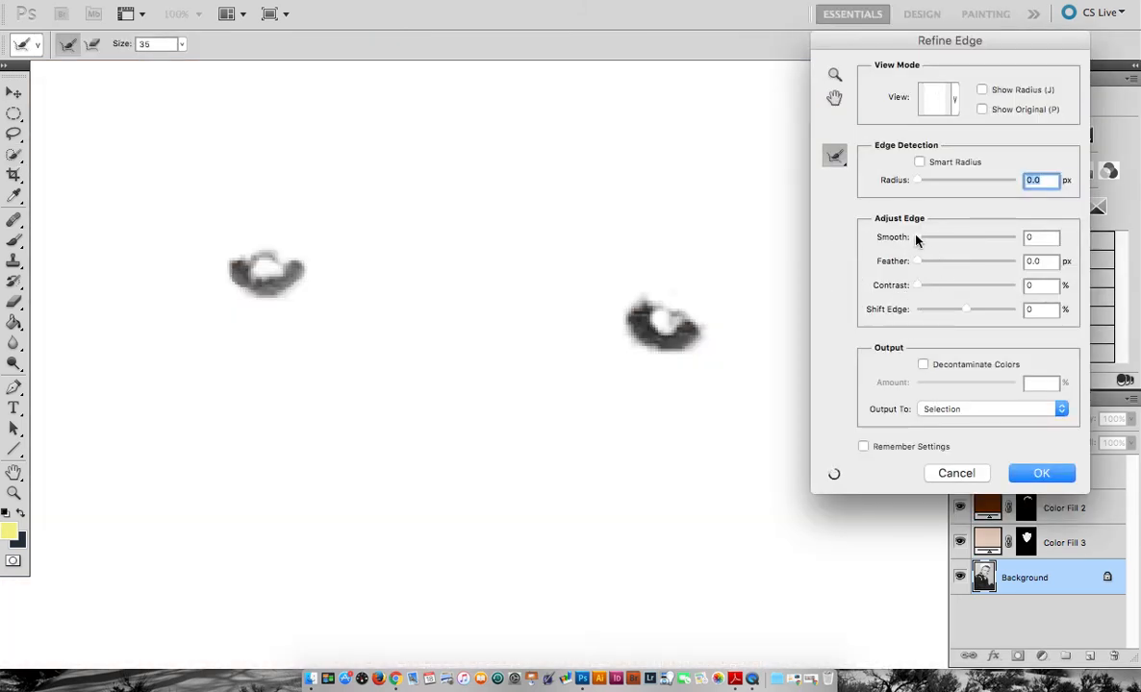
drag(918, 236, 924, 241)
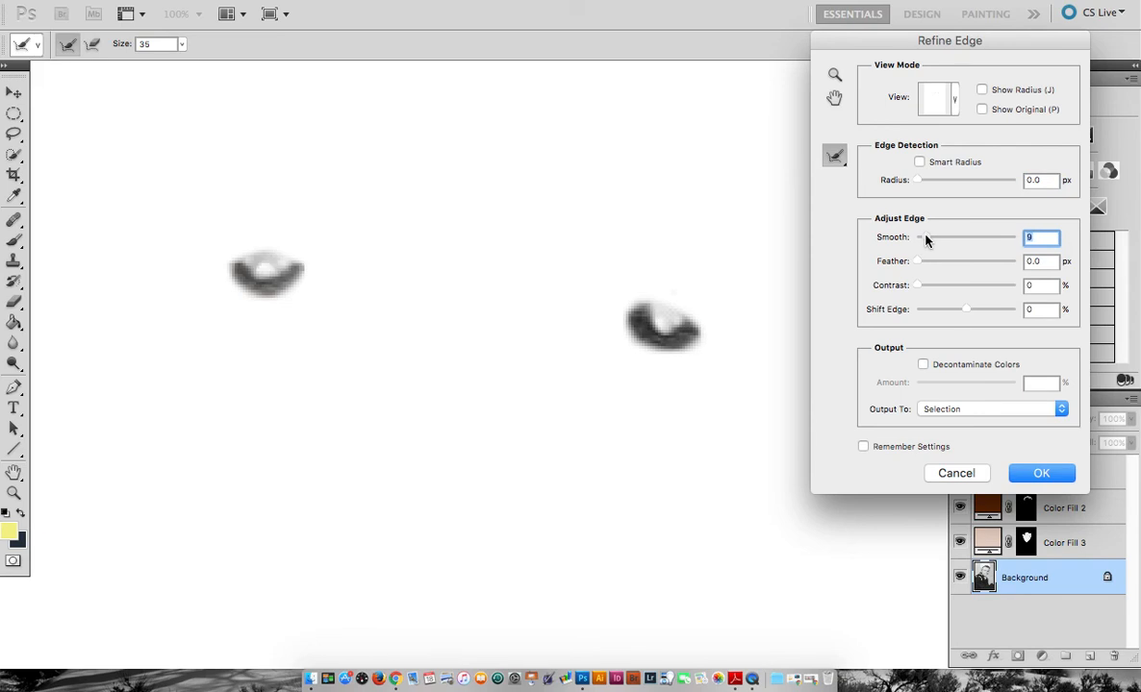
click(1045, 473)
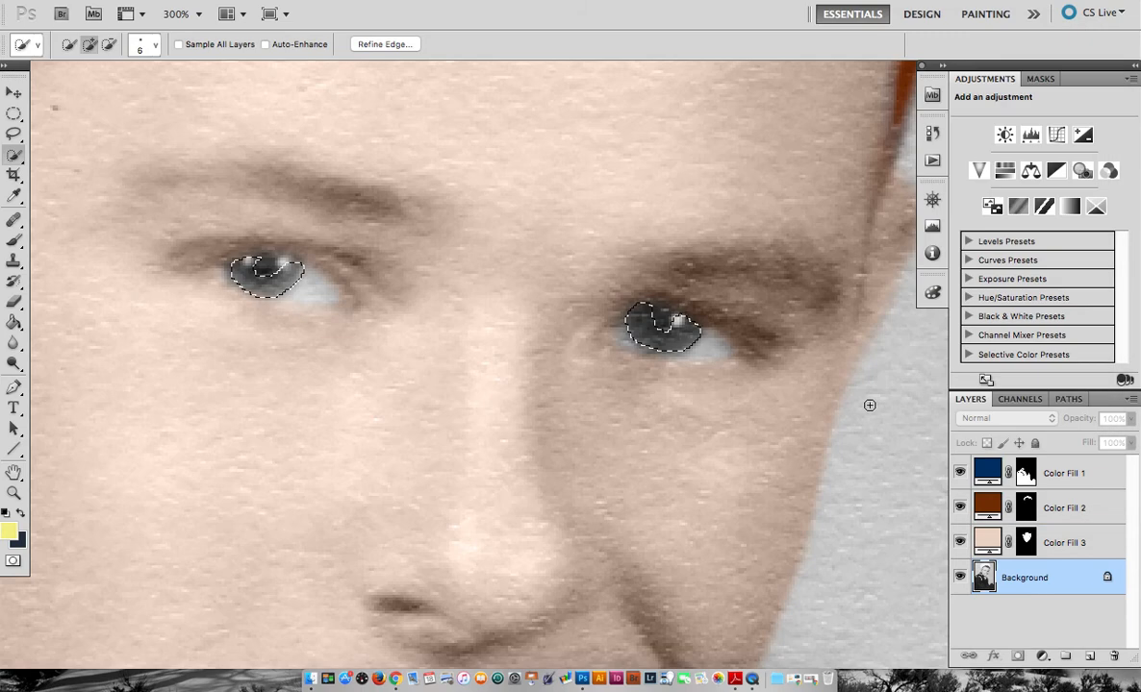
Create a Solid Color fill layer from the iris selection using the muted green #494f2f.
click(1044, 656)
click(1020, 304)
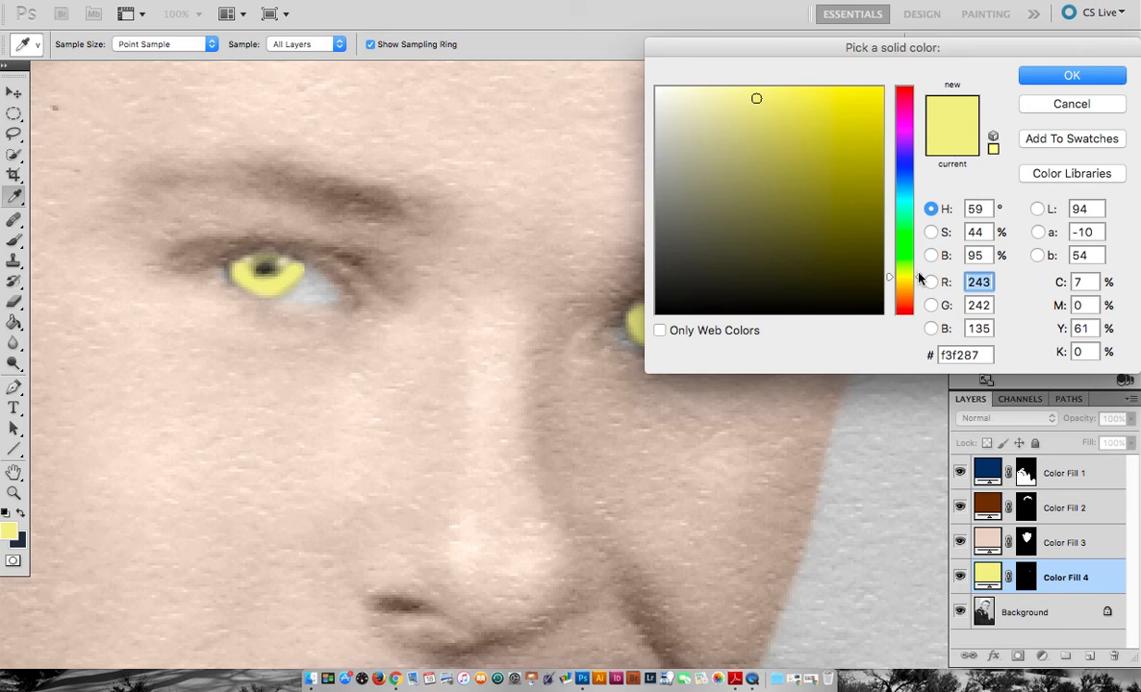
mouse_move(918, 278)
mouse_down()
mouse_move(919, 247)
mouse_move(920, 269)
mouse_up()
drag(779, 221, 762, 243)
click(784, 245)
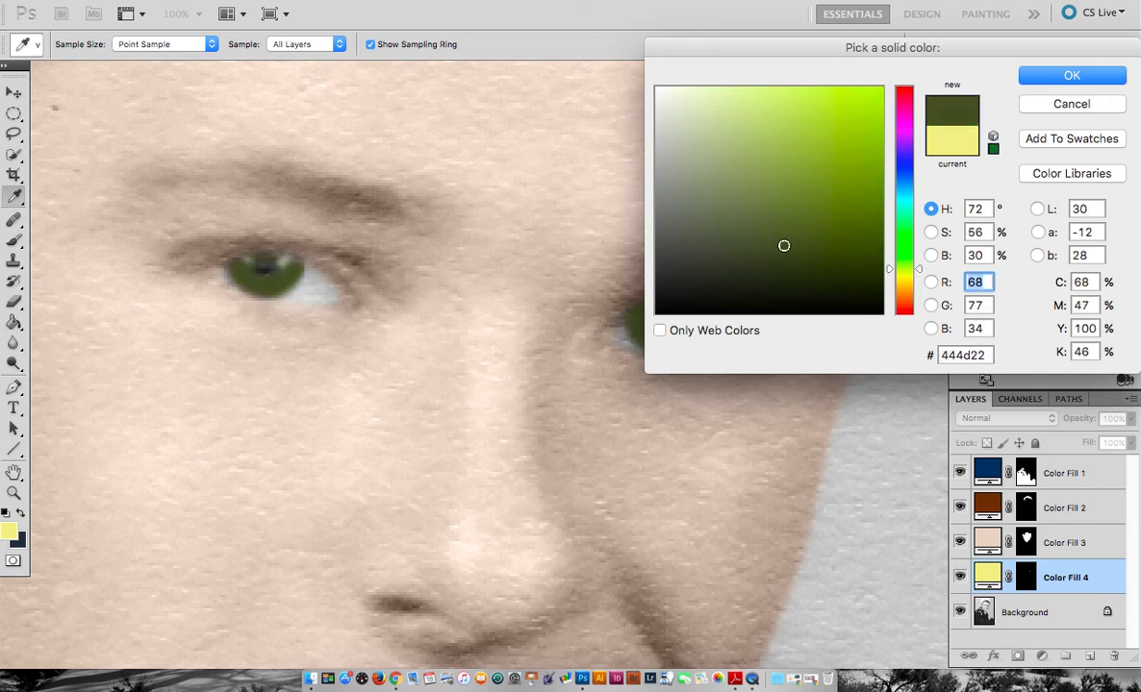
click(811, 253)
click(766, 248)
click(743, 256)
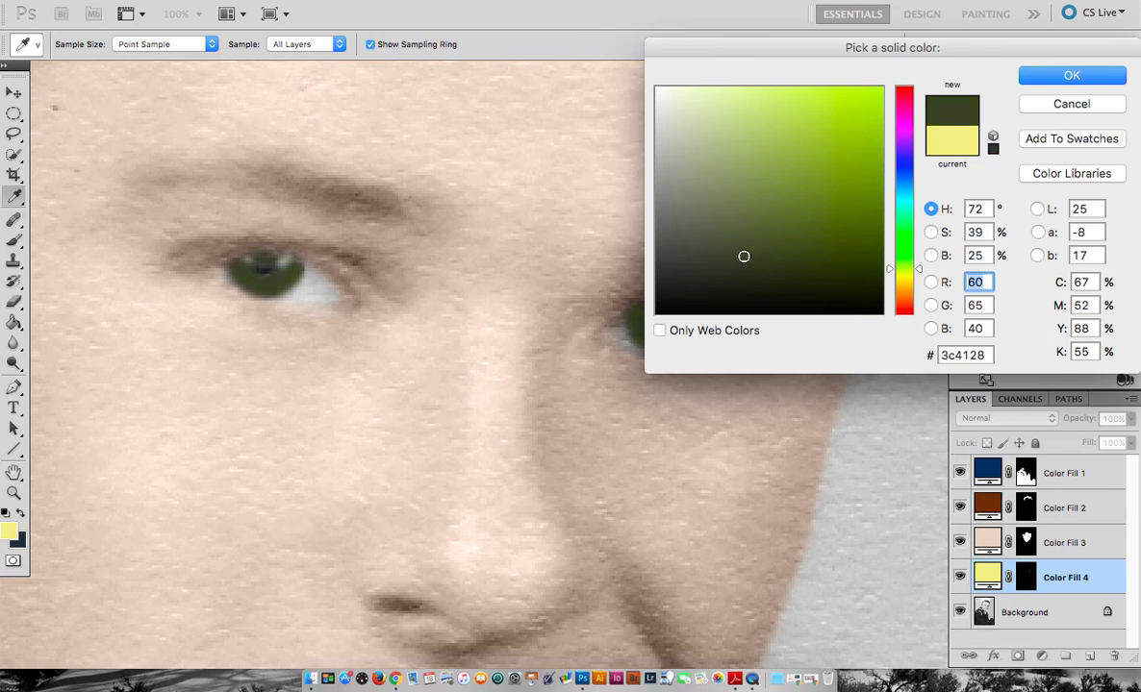
click(747, 244)
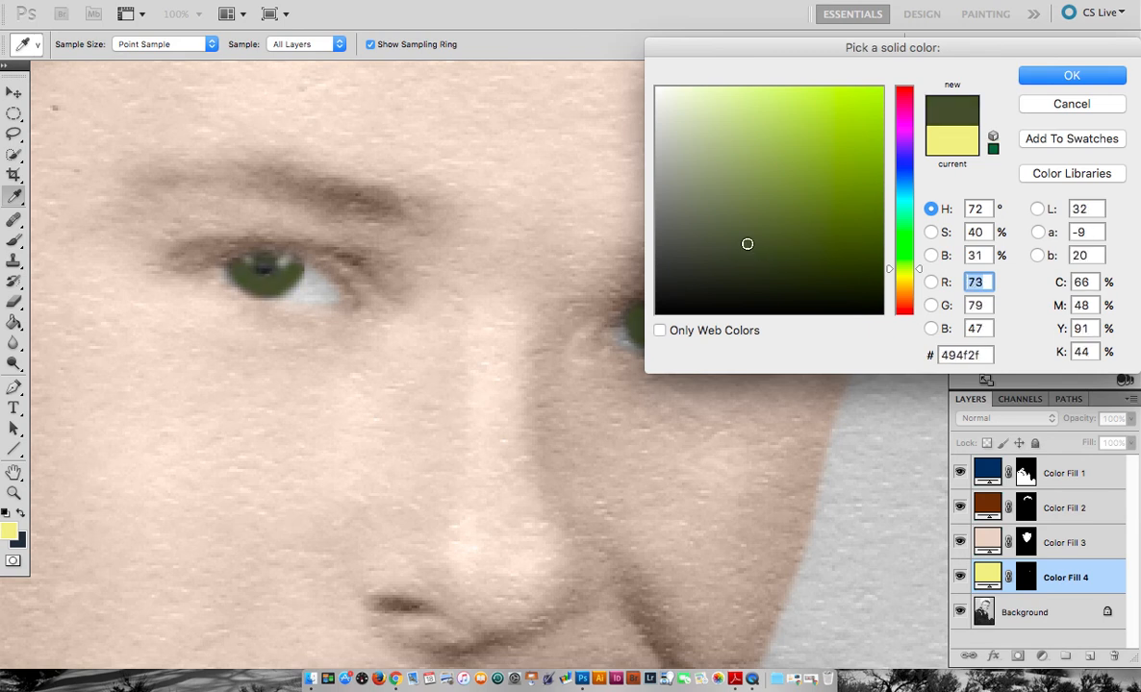
click(1077, 75)
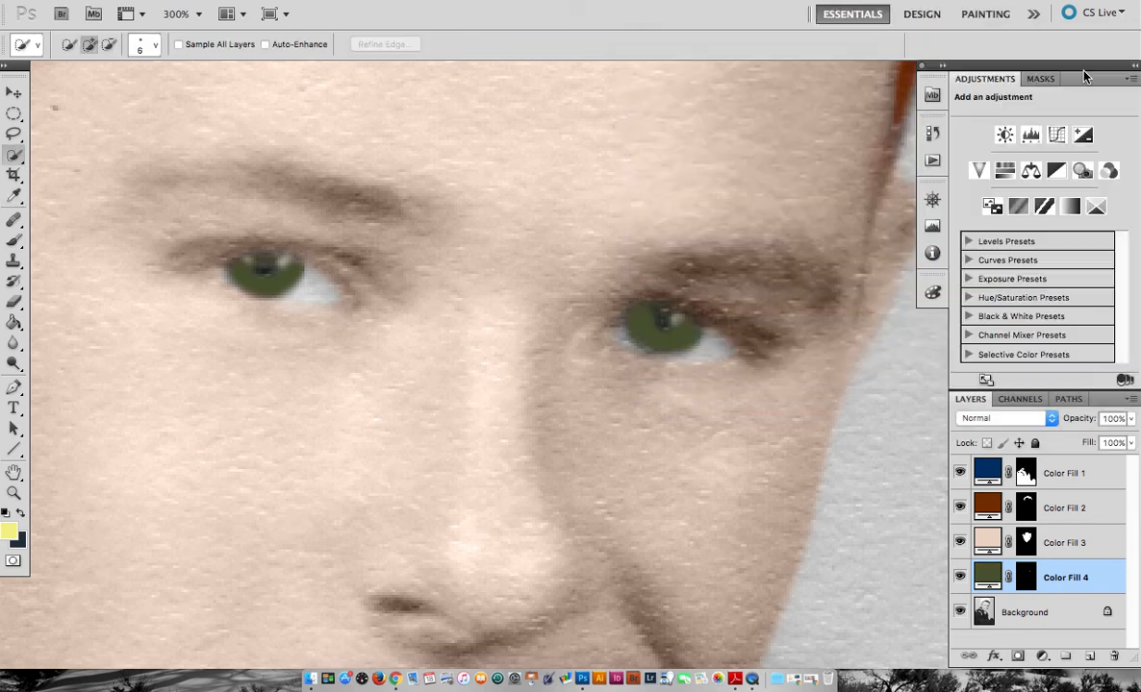
Try the Overlay blending mode on the iris fill layer, settling on Color.
key(super+minus)
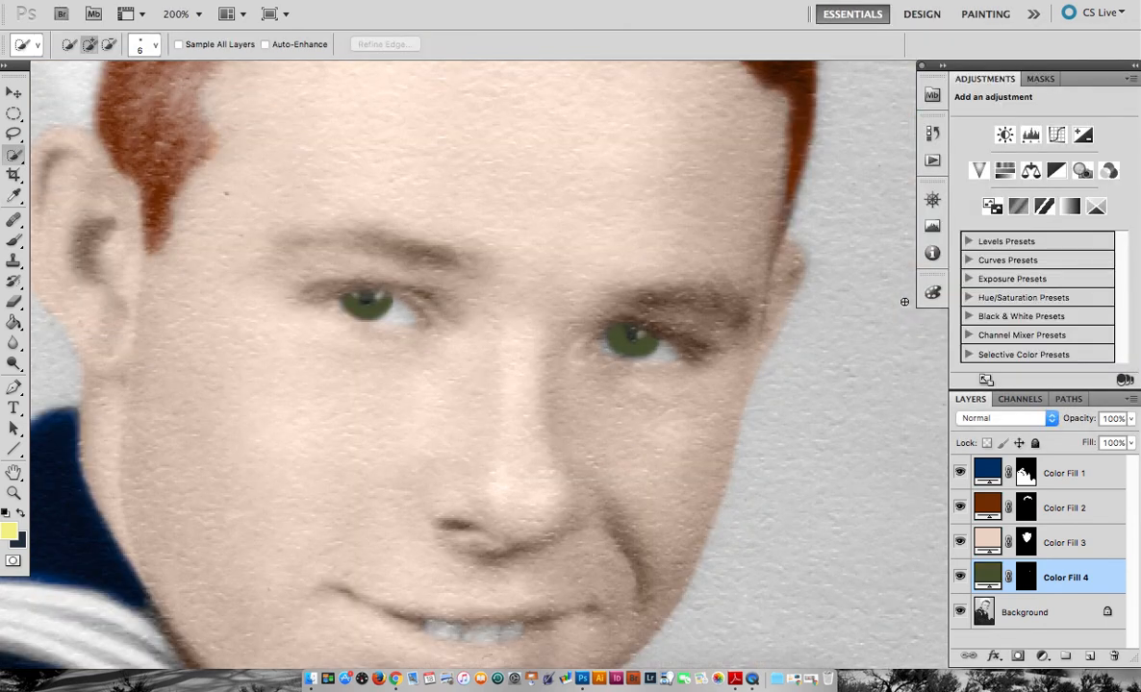
click(967, 418)
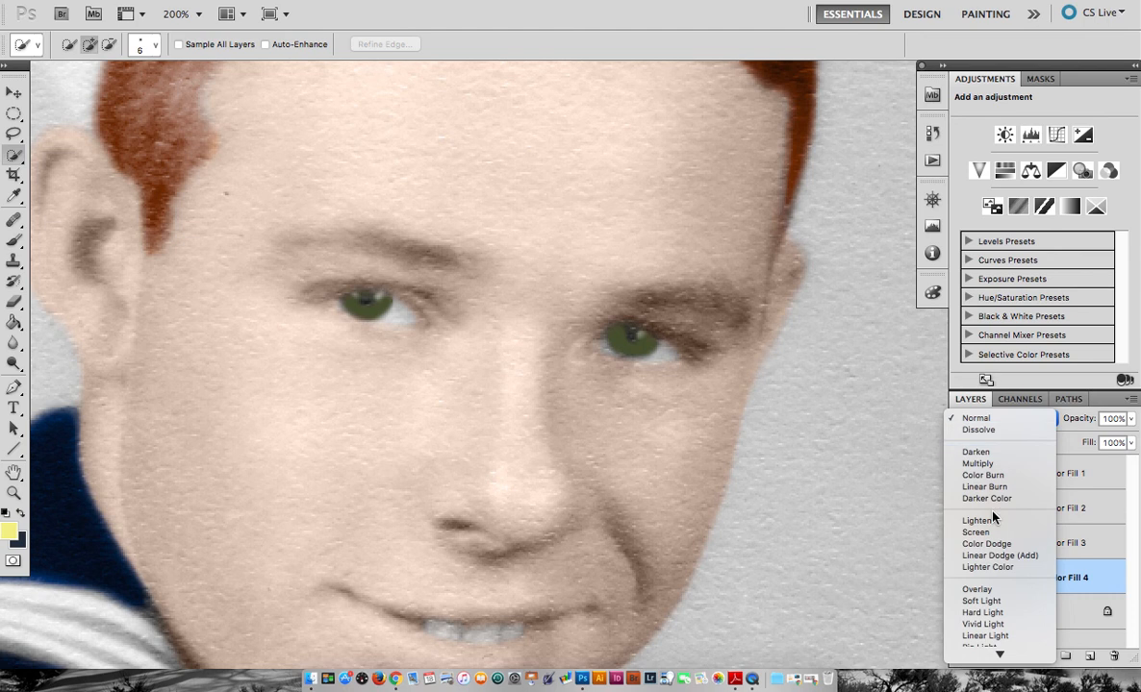
click(988, 589)
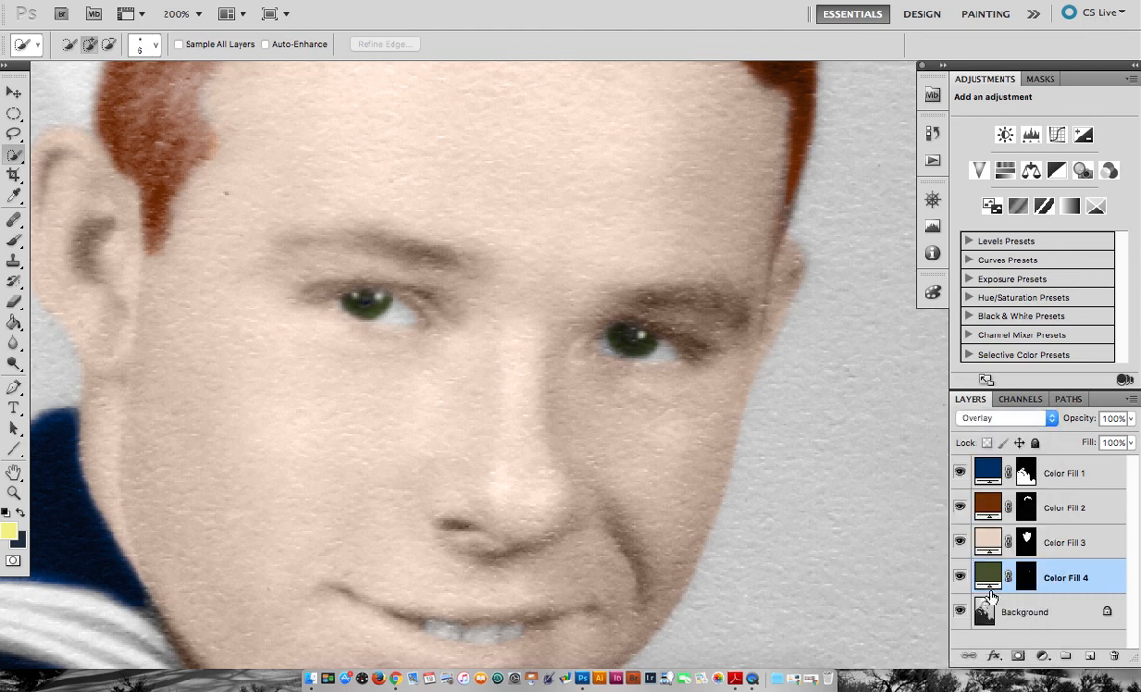
click(1001, 418)
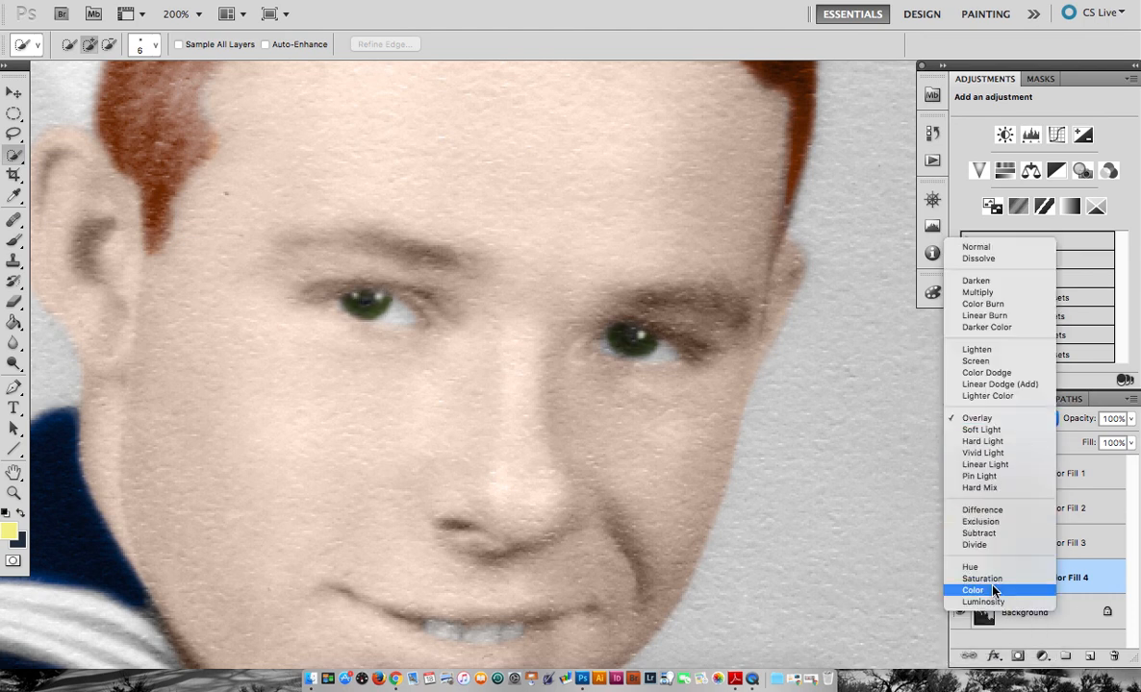
click(991, 590)
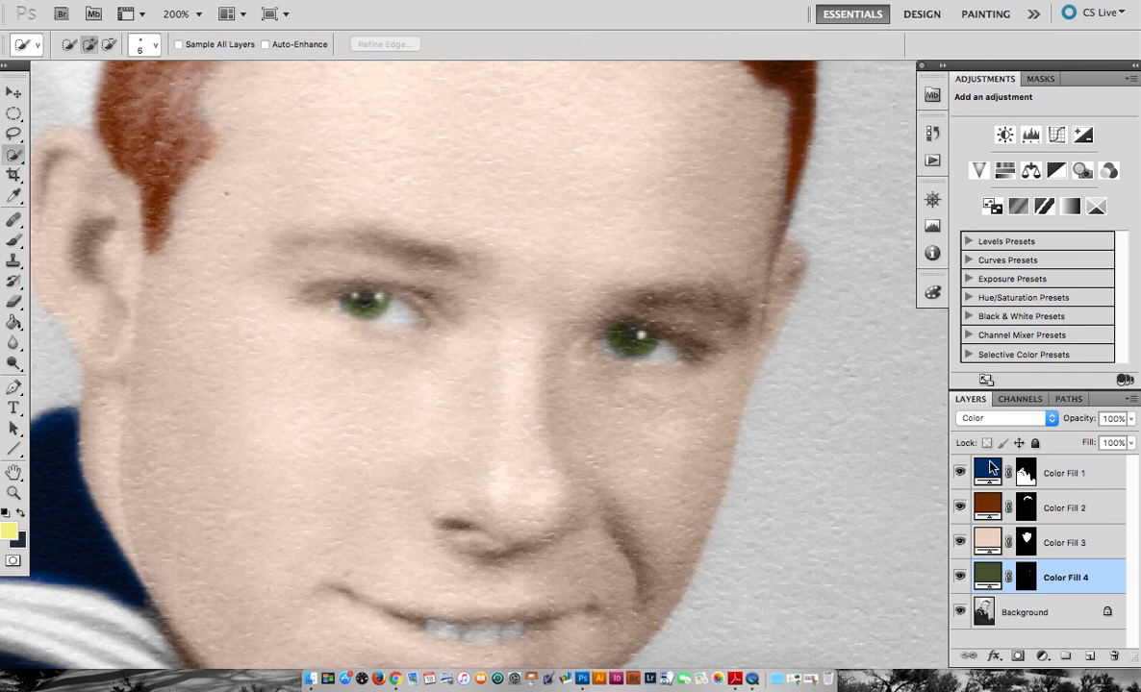
Change the iris fill layer's color to the darker, less saturated green #232619.
key(super+minus)
key(super+minus)
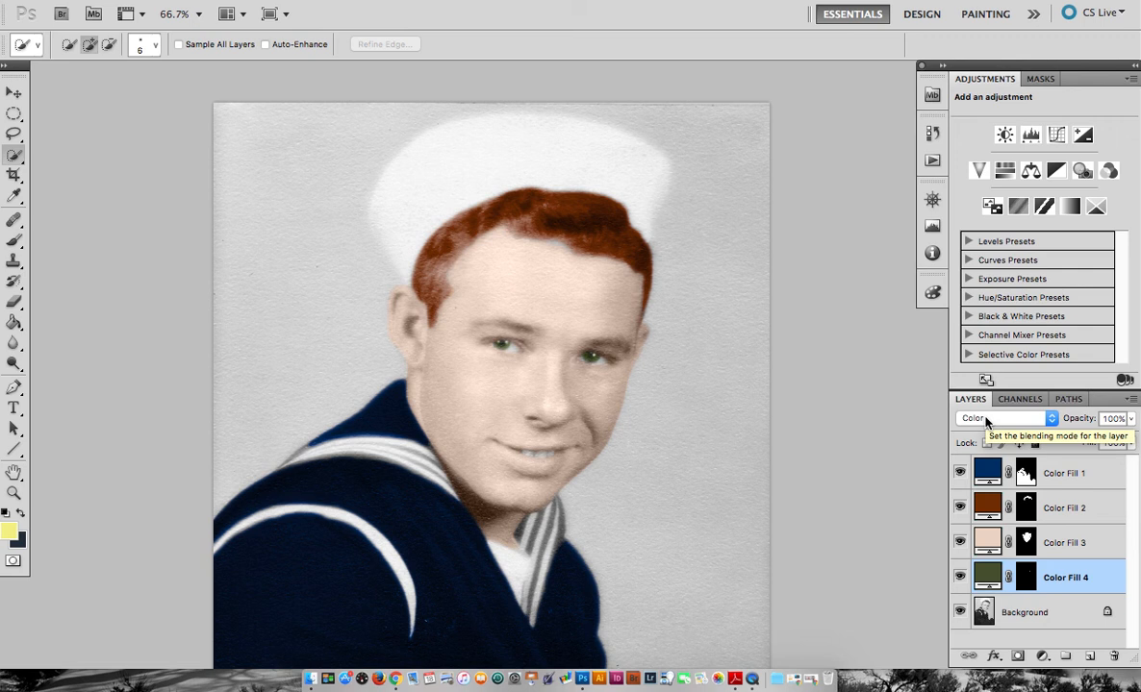
click(986, 421)
click(985, 420)
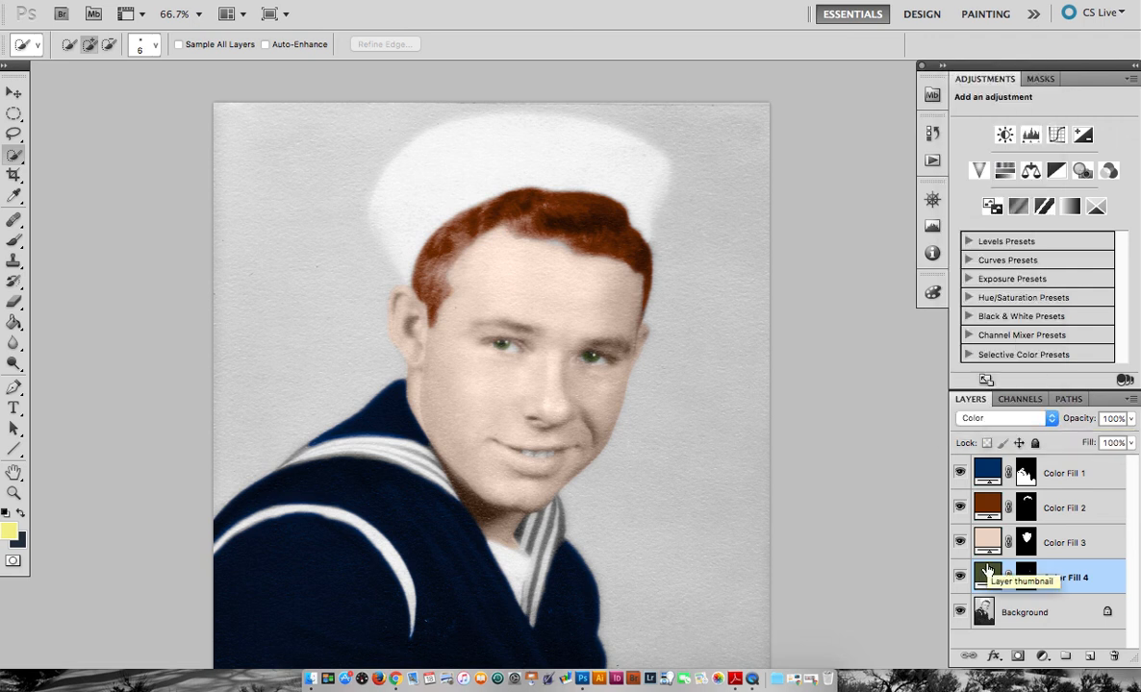
double_click(987, 572)
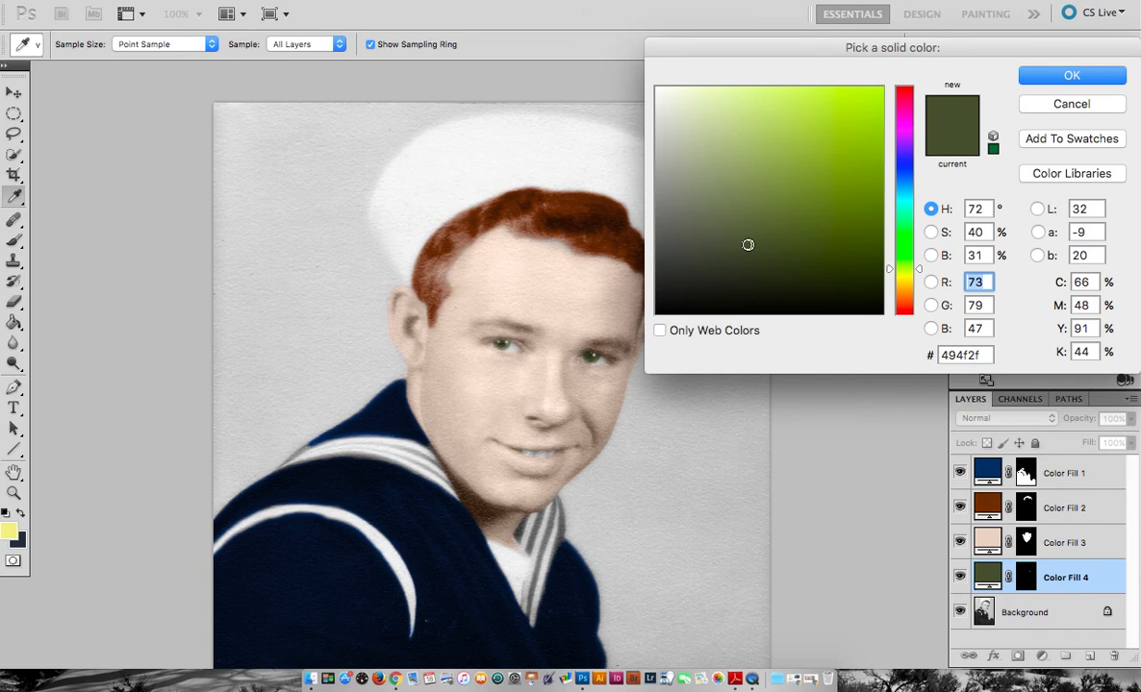
drag(747, 244, 731, 281)
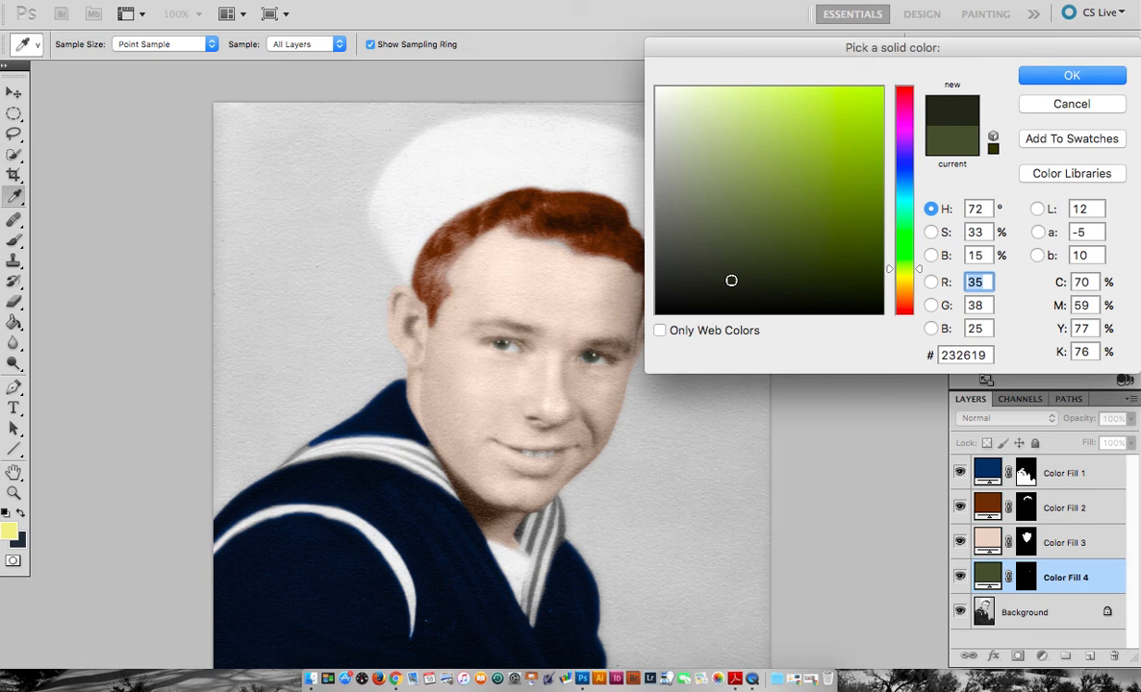
click(1055, 77)
key(w)
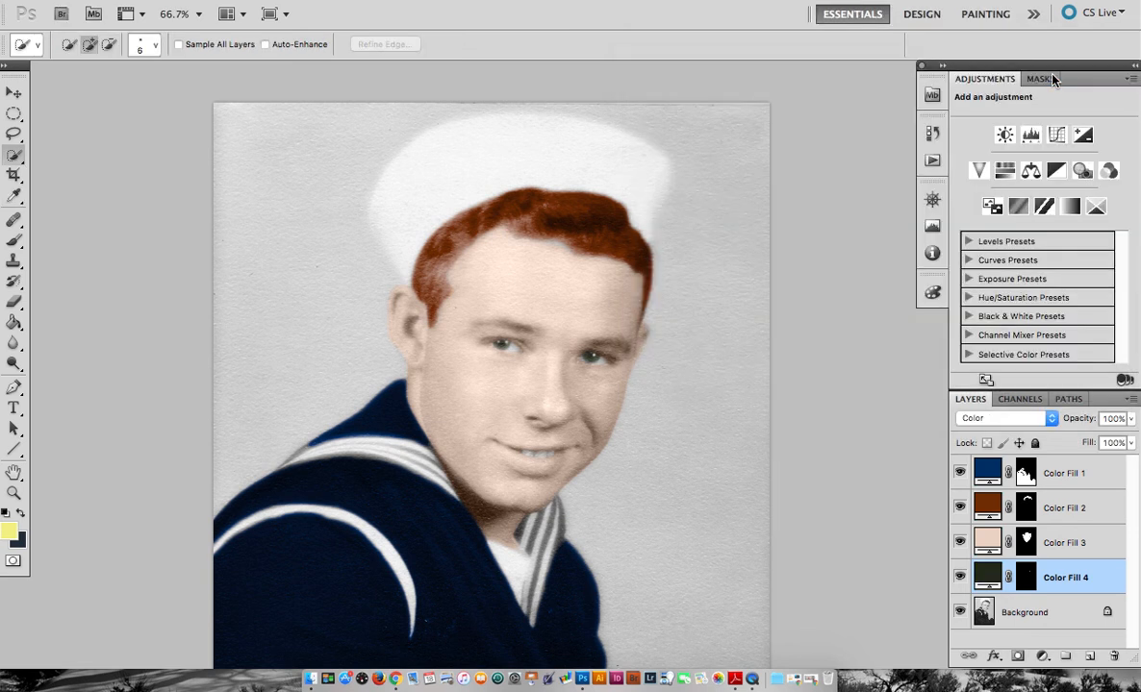
Select the navy blue uniform fill layer, Color Fill 1.
scroll(822, 349, down, 3)
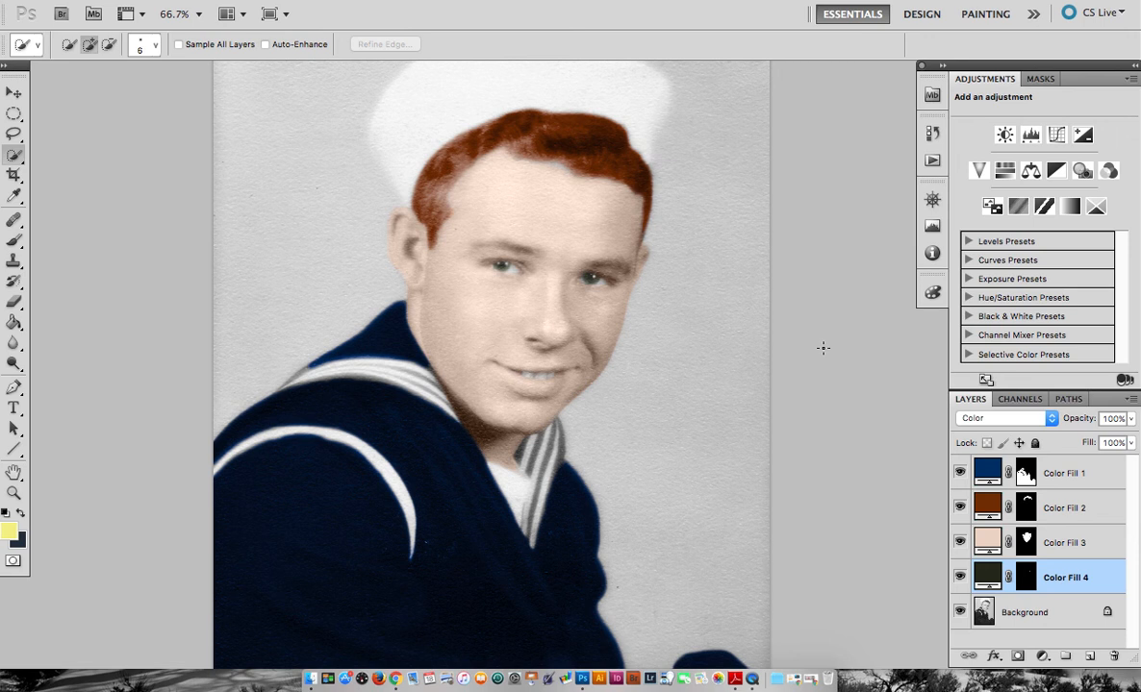
scroll(823, 348, down, 3)
scroll(822, 348, down, 3)
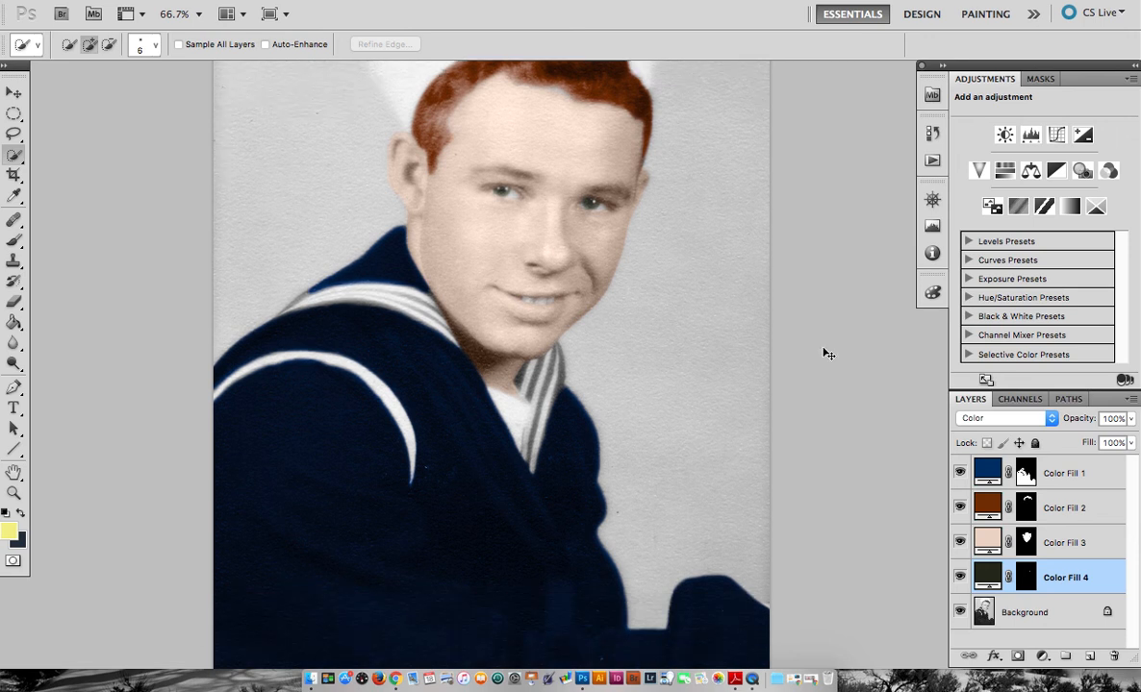
scroll(822, 348, down, 1)
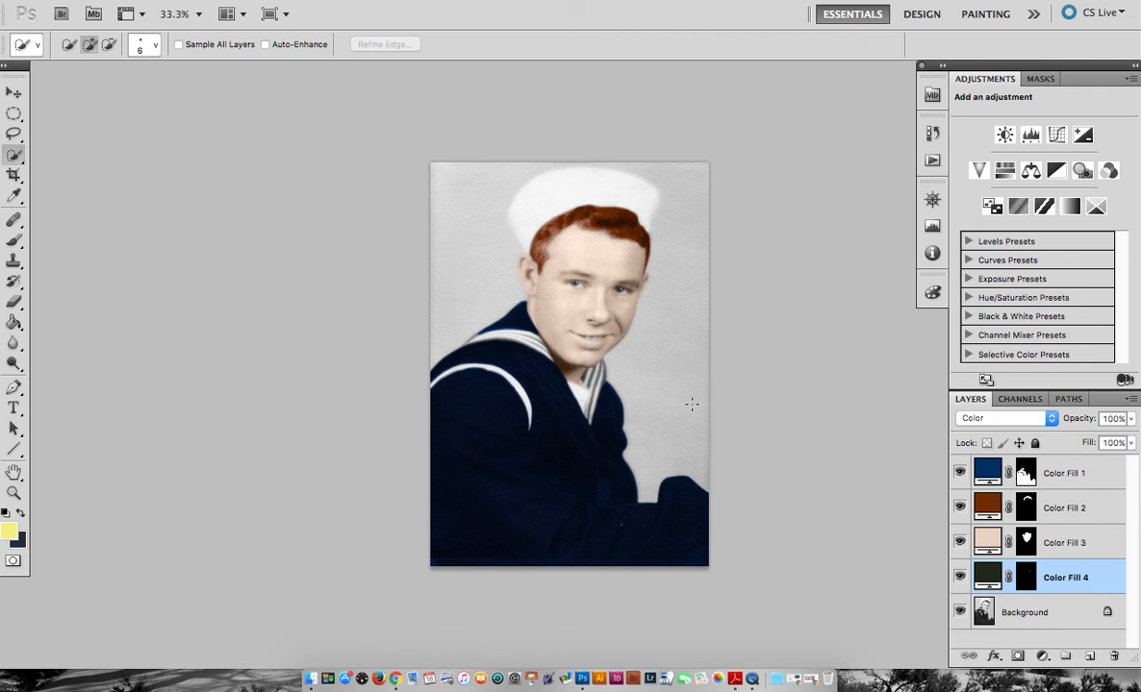
click(1085, 473)
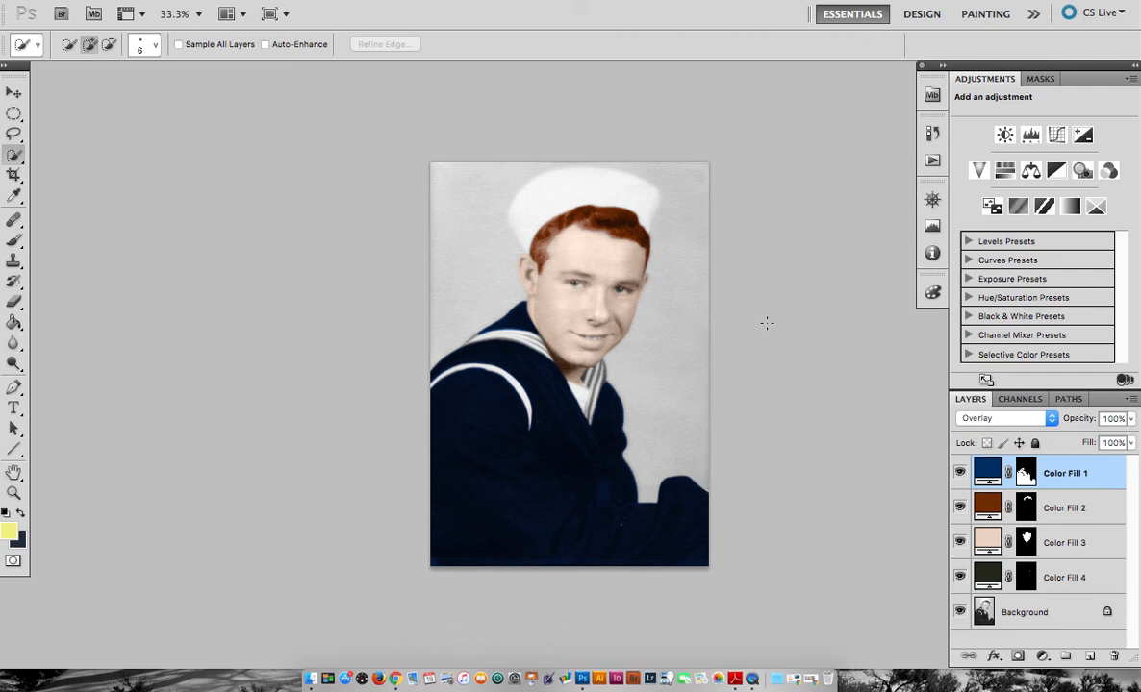